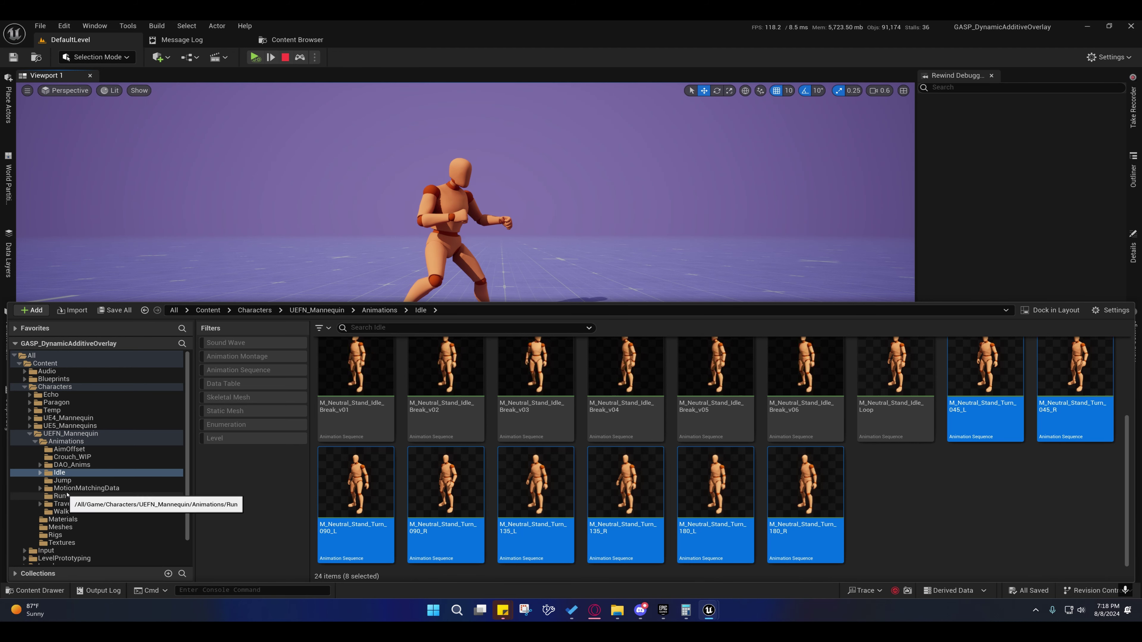
# Step: Search the UEFN_Mannequin Walk animations folder for "stop" and select all the matching animation sequences
pyautogui.scroll(3, 719, 397)
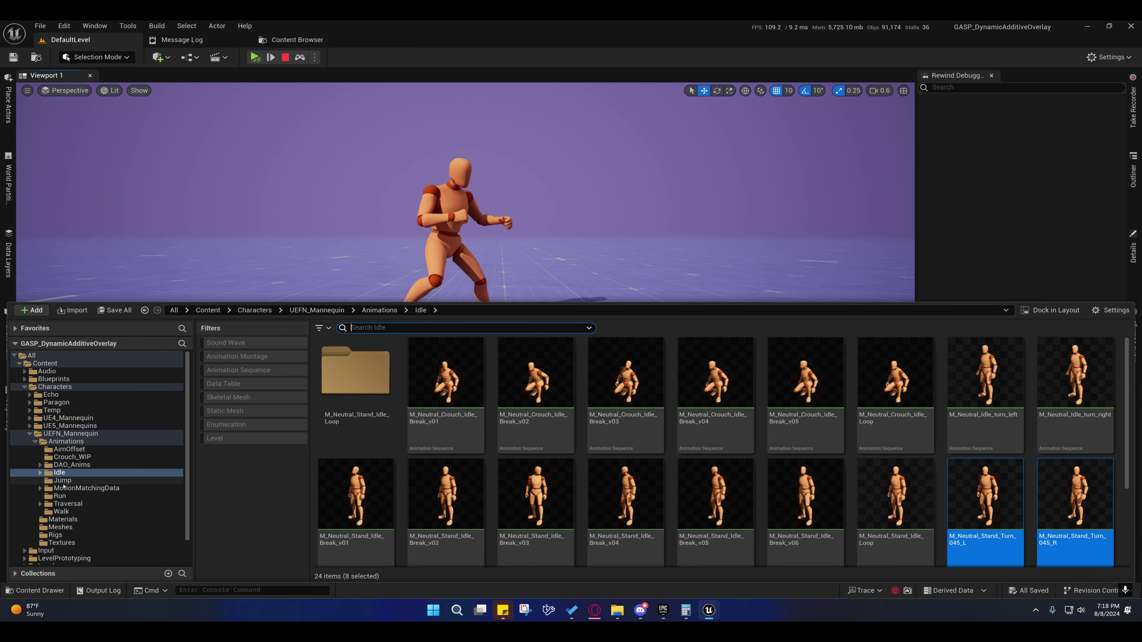
pyautogui.click(65, 511)
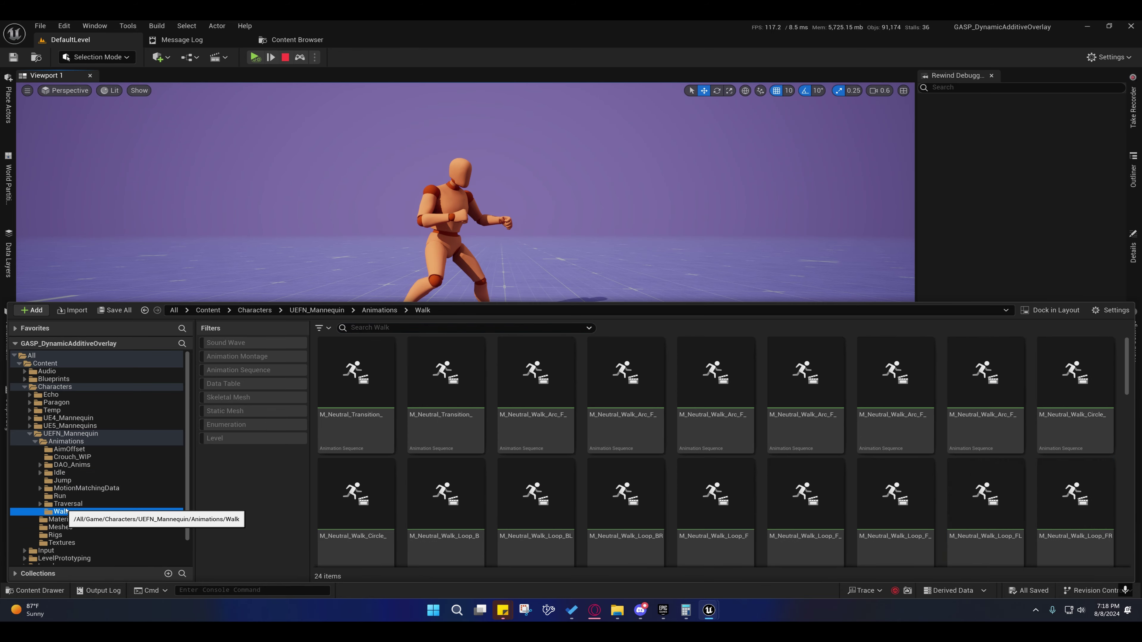
pyautogui.click(548, 328)
pyautogui.write('stop')
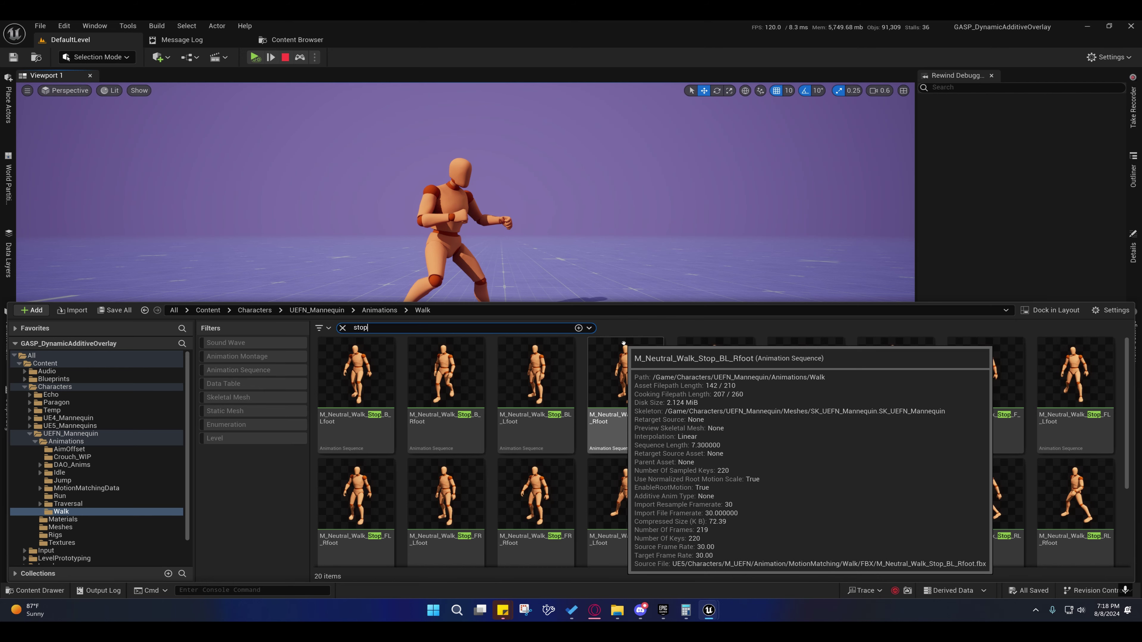
pyautogui.click(356, 396)
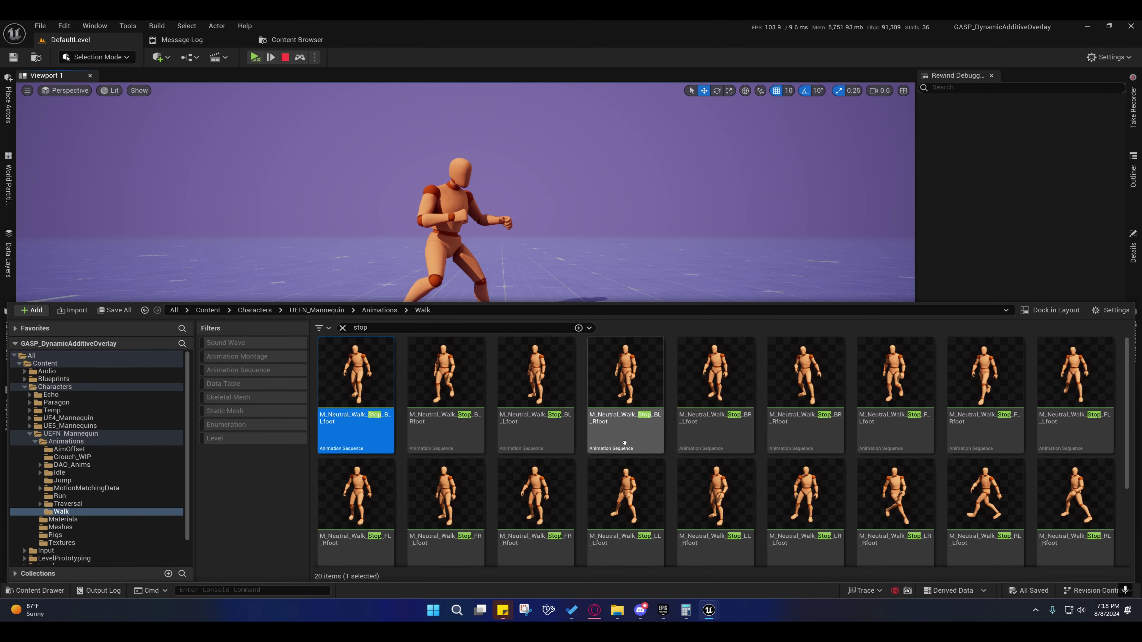
pyautogui.scroll(-2, 625, 432)
pyautogui.hotkey('ctrl', 'a')
pyautogui.scroll(2, 629, 455)
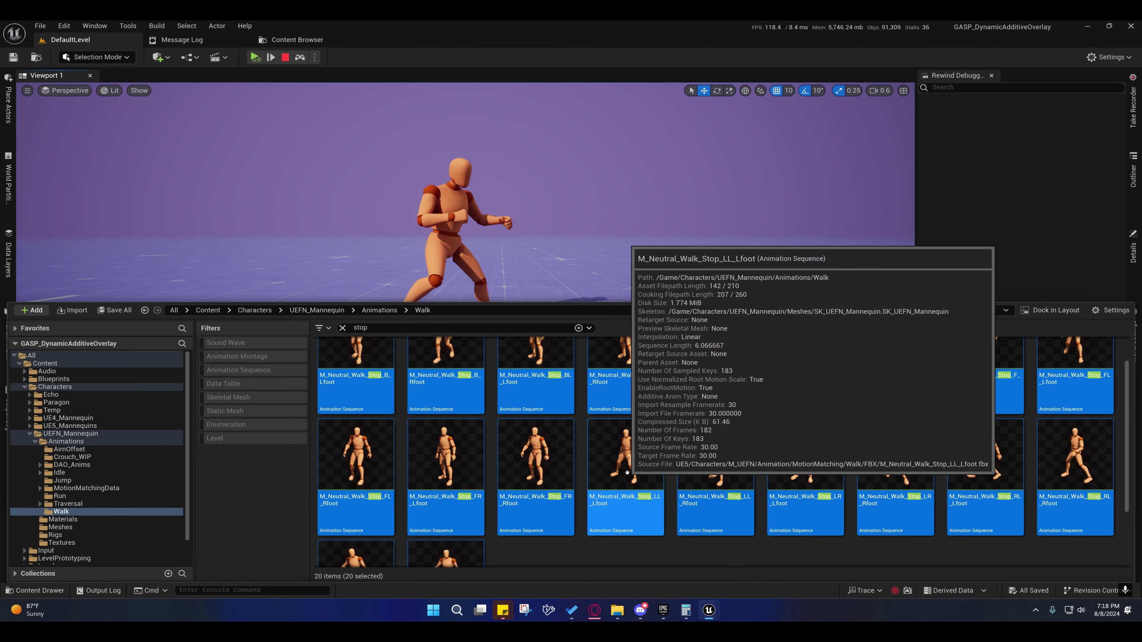
# Step: Select all the stop animation sequences in the Run animations folder
pyautogui.click(60, 497)
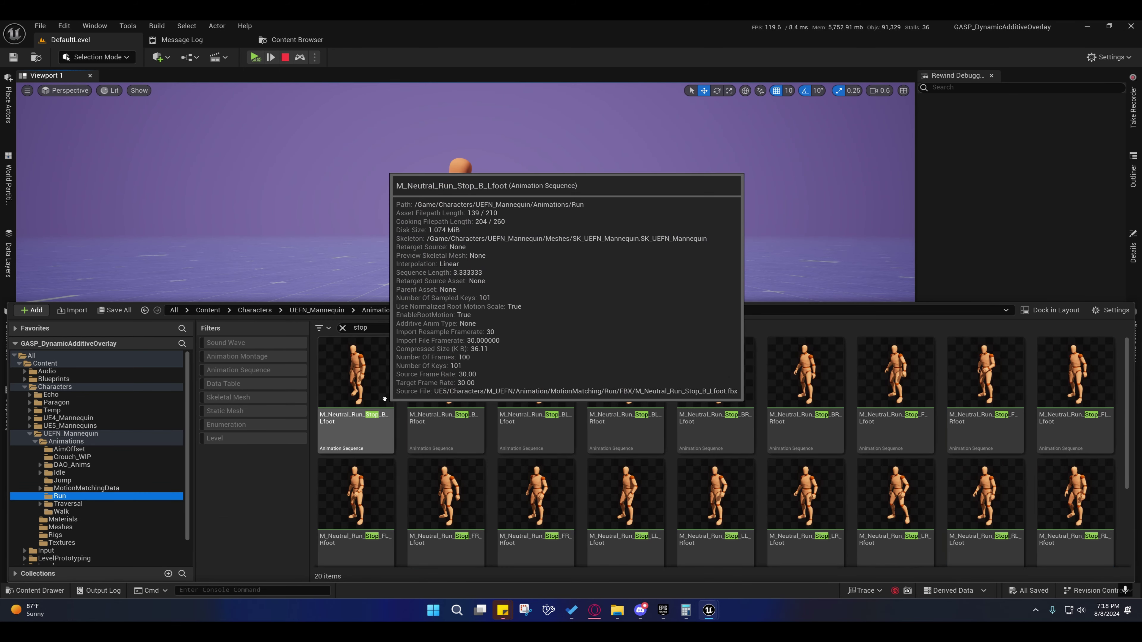
pyautogui.click(379, 392)
pyautogui.scroll(-2, 378, 404)
pyautogui.hotkey('ctrl', 'a')
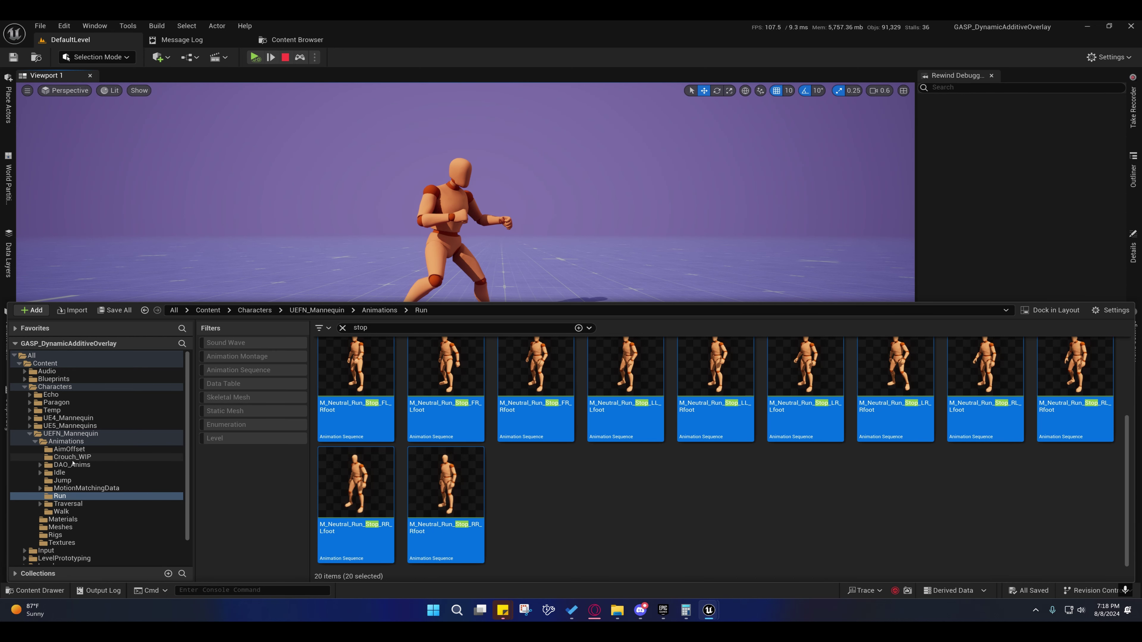
# Step: Clear the "stop" search, filter the Traversal folder to Animation Sequence assets and select them all
pyautogui.click(60, 472)
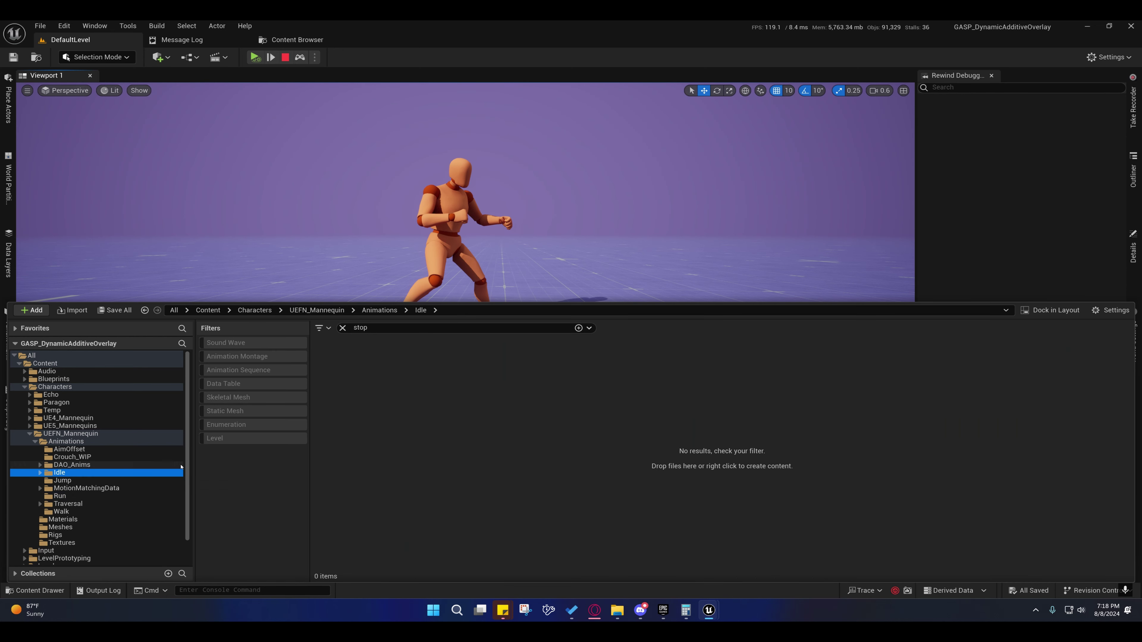
pyautogui.click(343, 328)
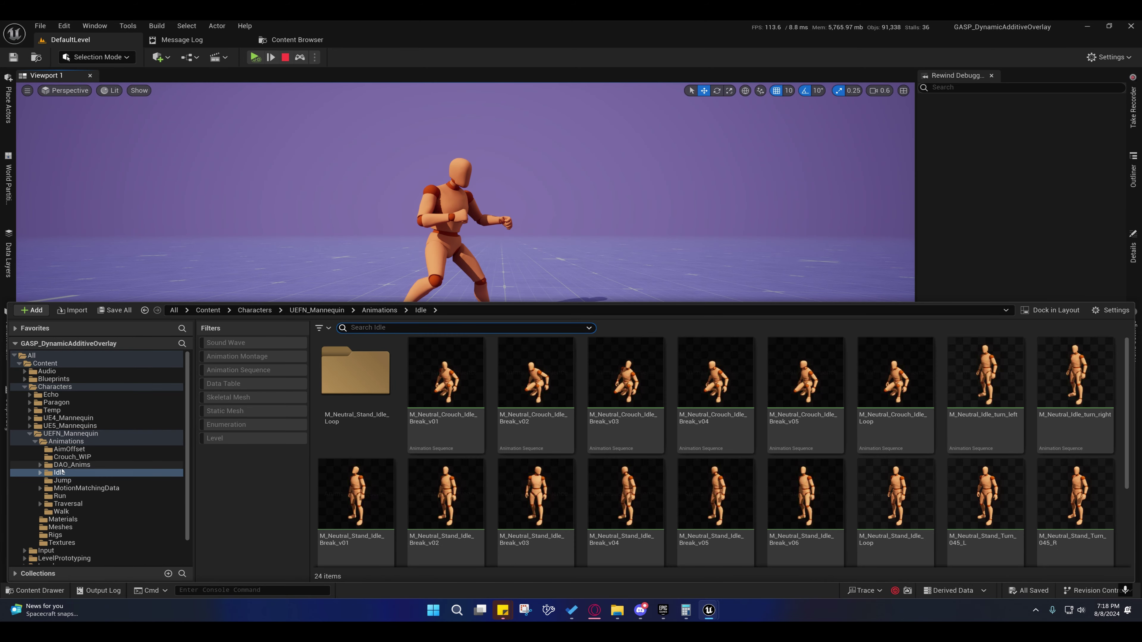
pyautogui.click(67, 505)
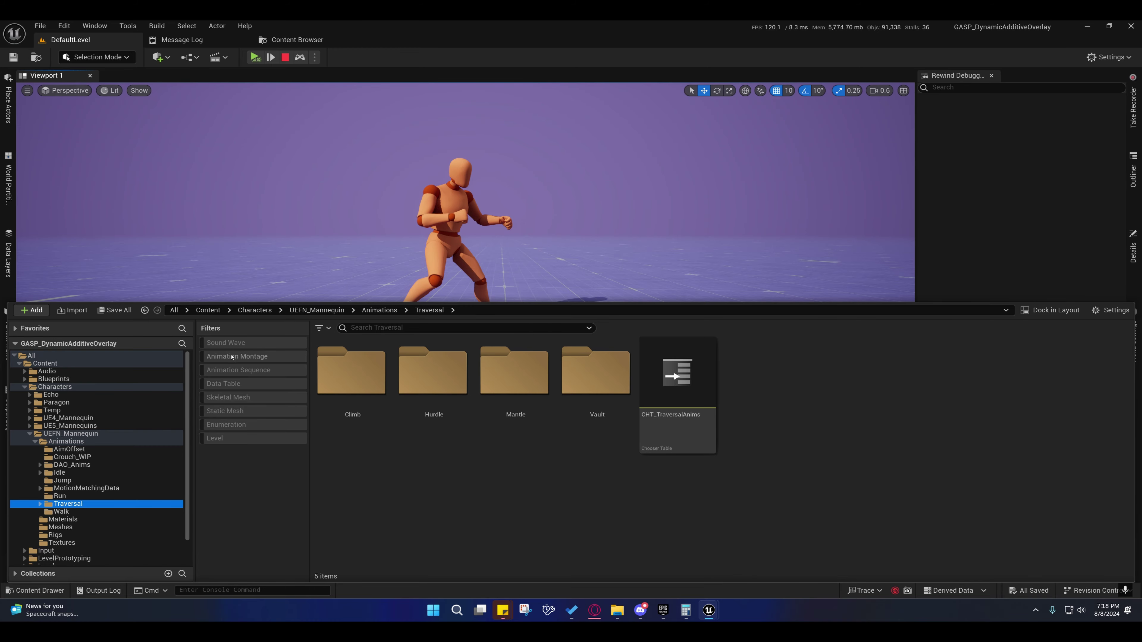
pyautogui.click(227, 369)
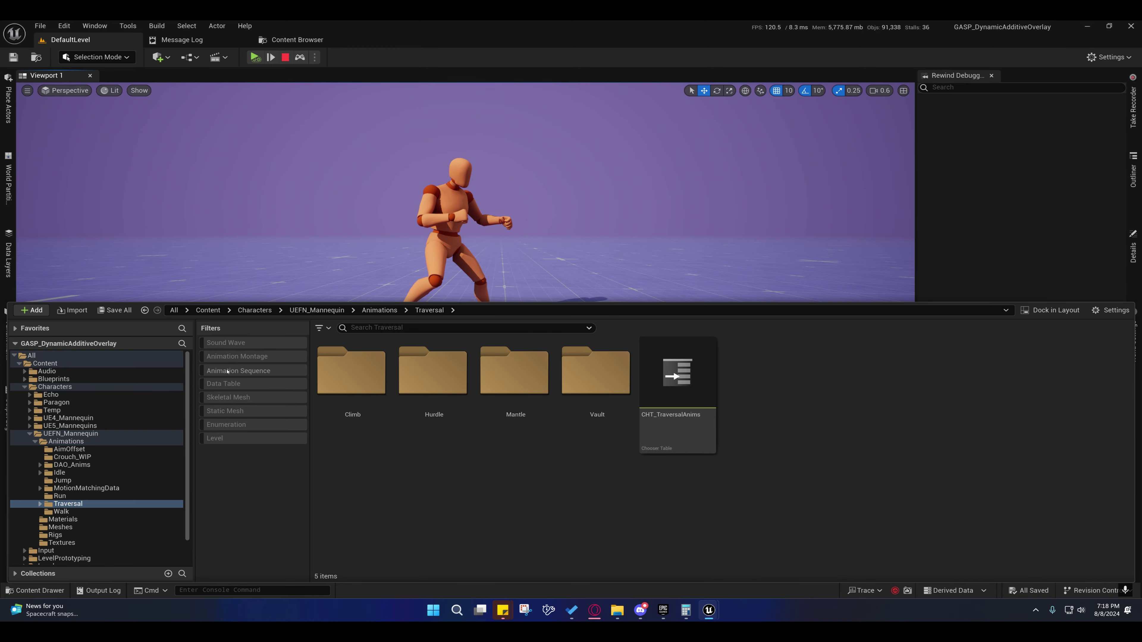
pyautogui.click(355, 378)
pyautogui.scroll(-3, 494, 417)
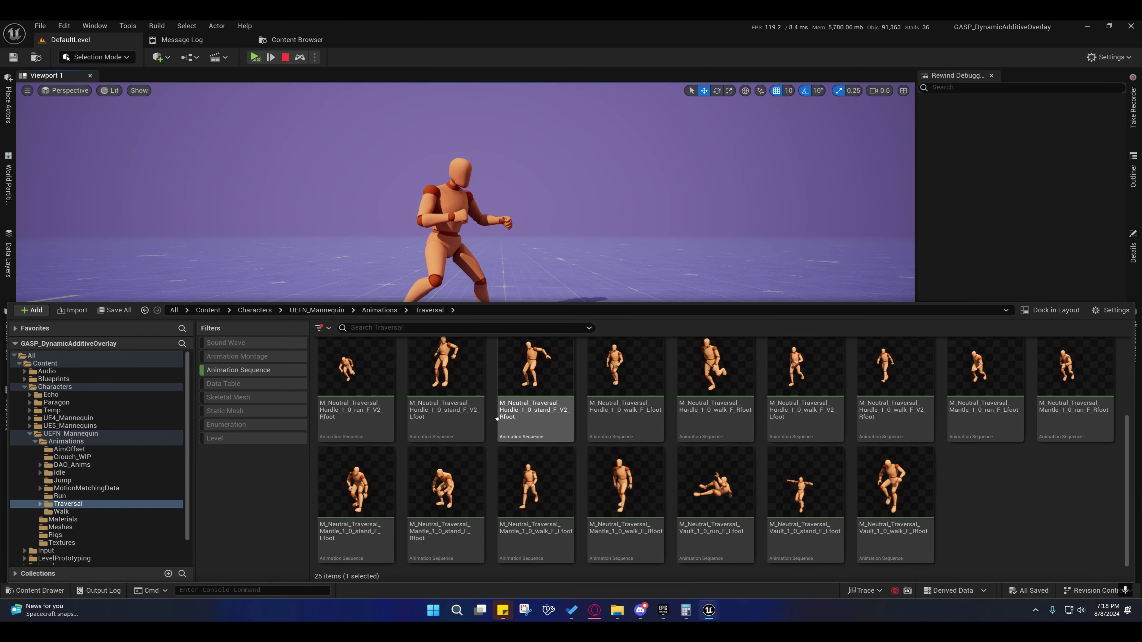
pyautogui.hotkey('ctrl', 'a')
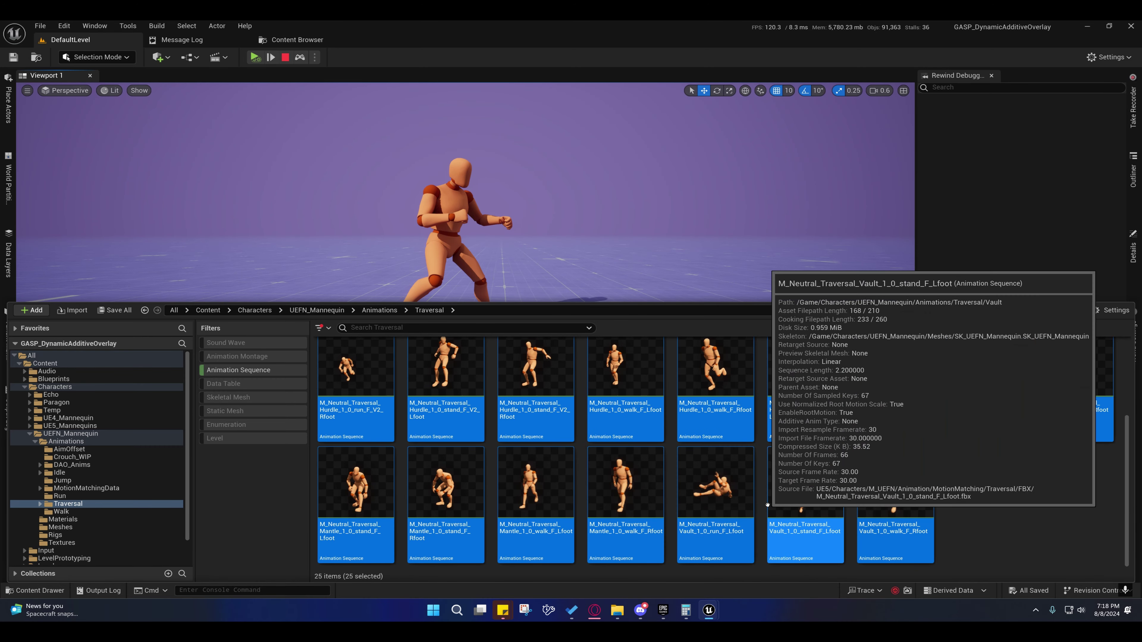
pyautogui.moveTo(878, 479)
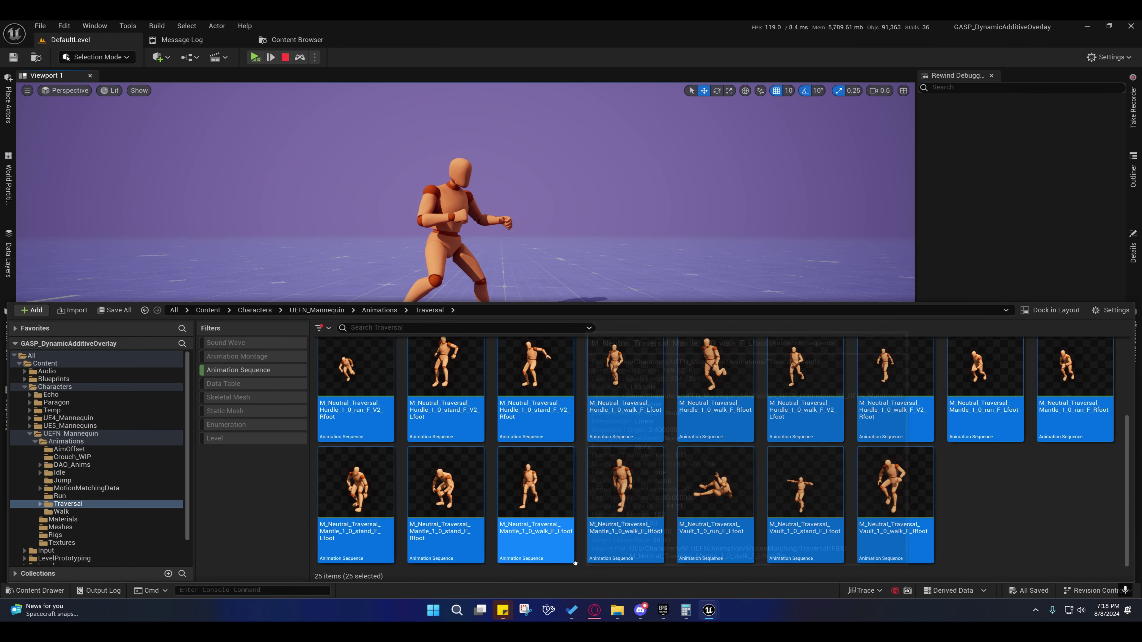
pyautogui.moveTo(563, 561)
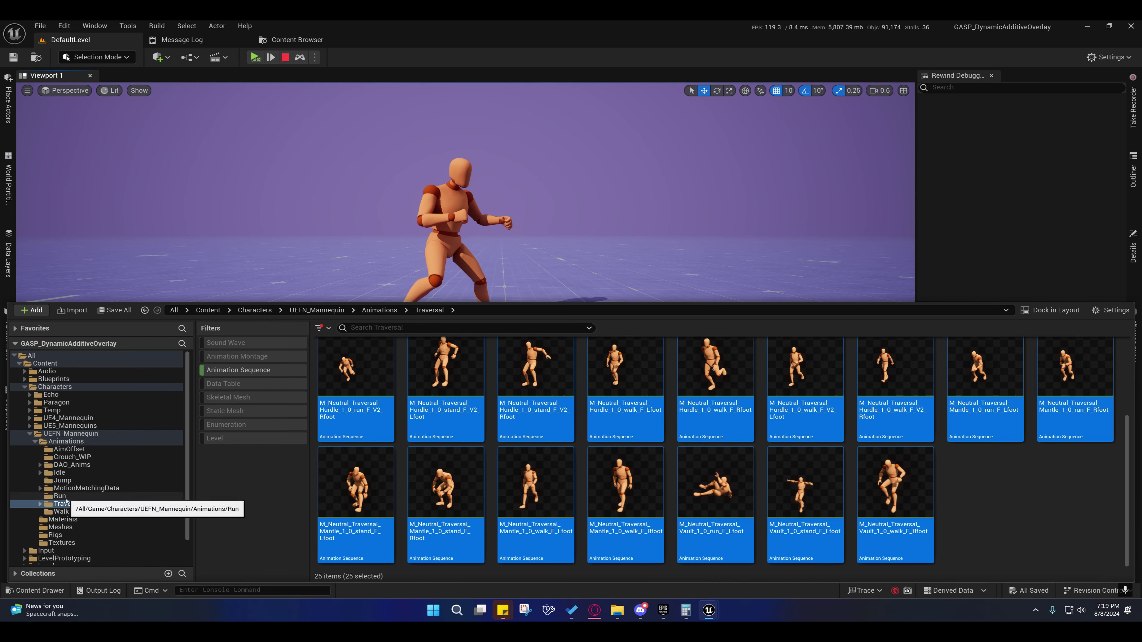
# Step: Look through the Jump folder's sequences, opening and closing the M_Neutral_Jump_RL_Land_Stand_Light_Lfoot animation
pyautogui.click(67, 480)
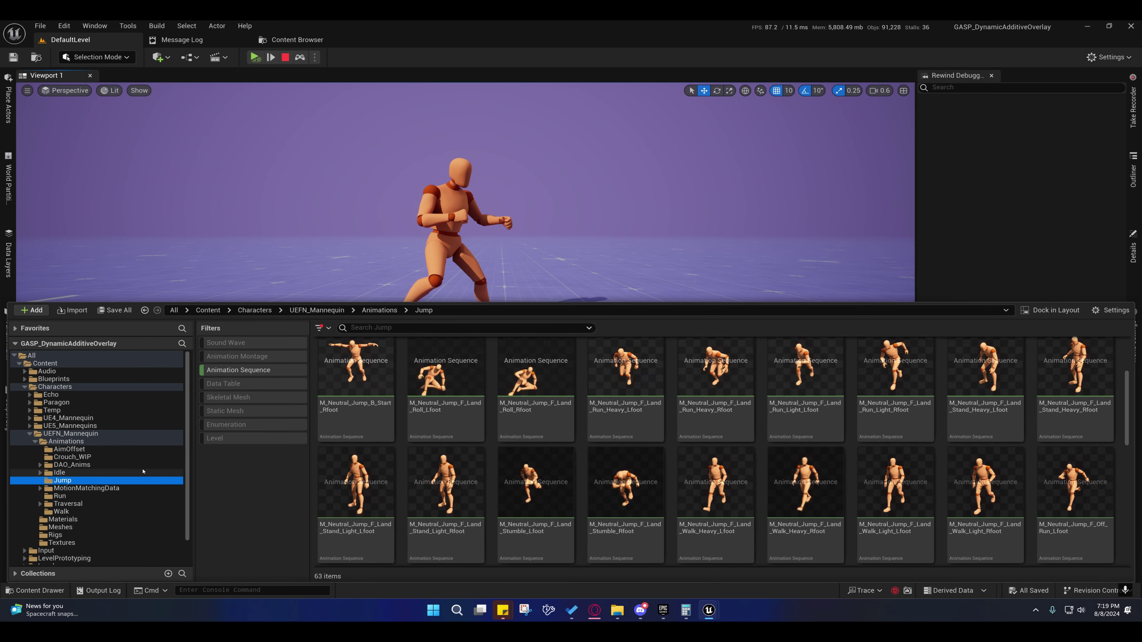
pyautogui.click(383, 373)
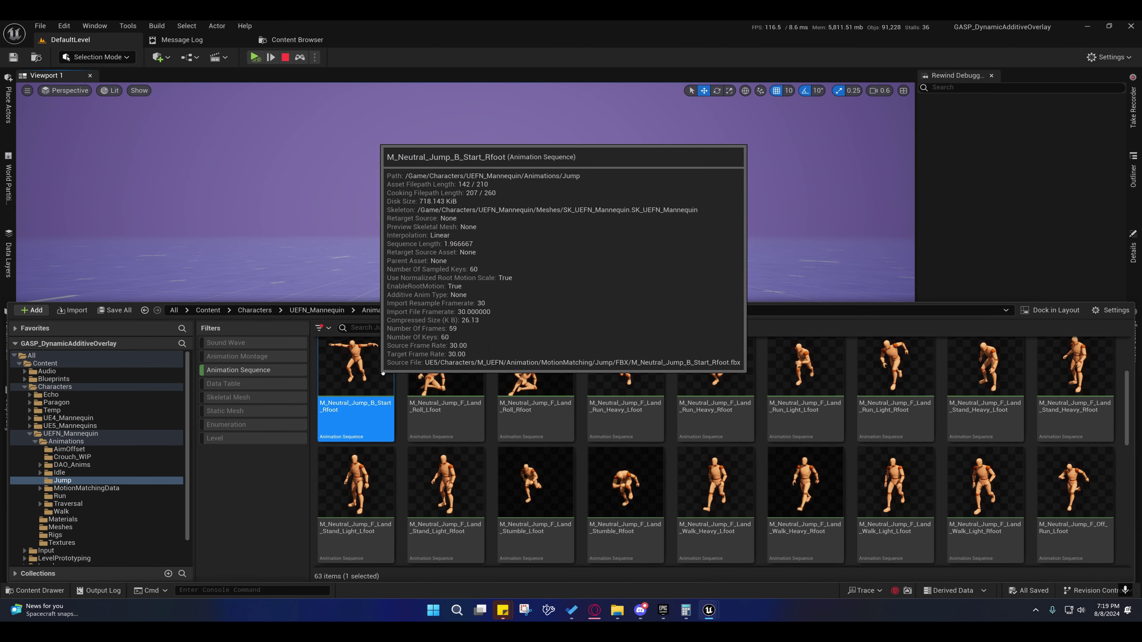
pyautogui.scroll(-4, 817, 443)
pyautogui.scroll(-5, 817, 443)
pyautogui.scroll(-3, 823, 438)
pyautogui.doubleClick(625, 484)
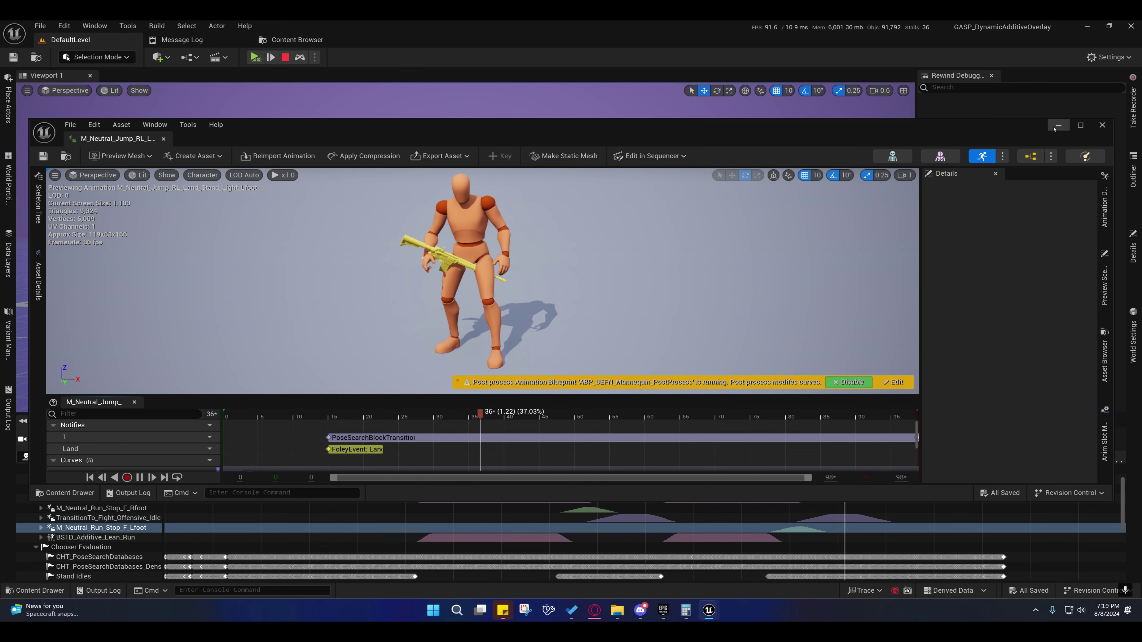
pyautogui.click(1102, 126)
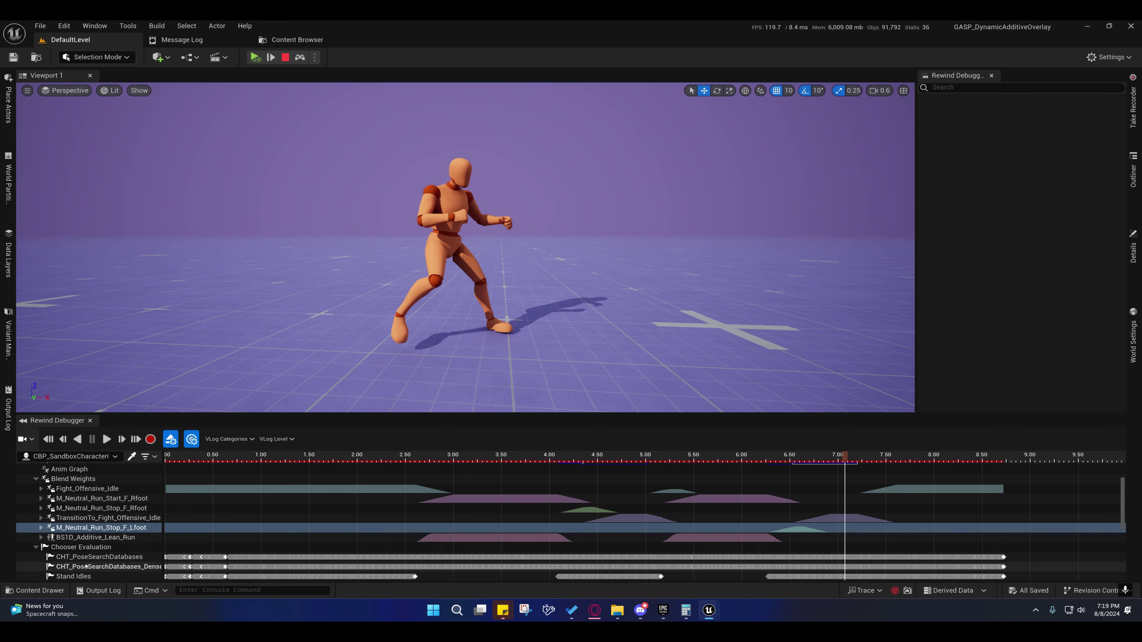
# Step: Examine the fighting-stance character in the level viewport from several distances and from its side
pyautogui.click(35, 590)
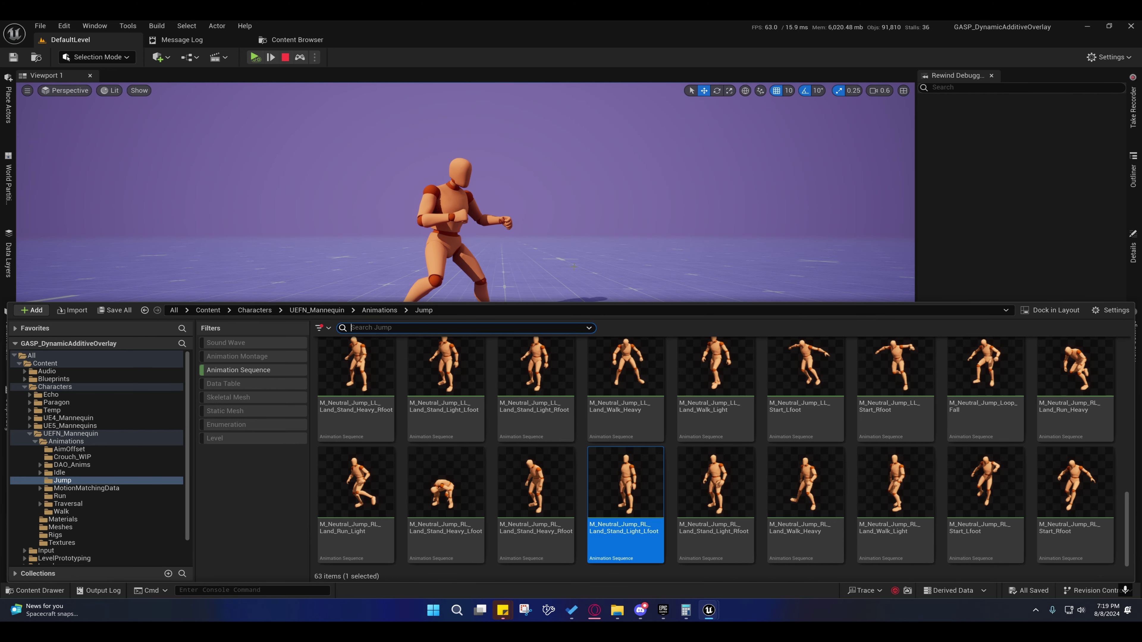
pyautogui.press('s')
pyautogui.moveTo(573, 266); pyautogui.dragTo(573, 266, button='right')
pyautogui.press('w')
pyautogui.scroll(1, 574, 266)
pyautogui.press('s')
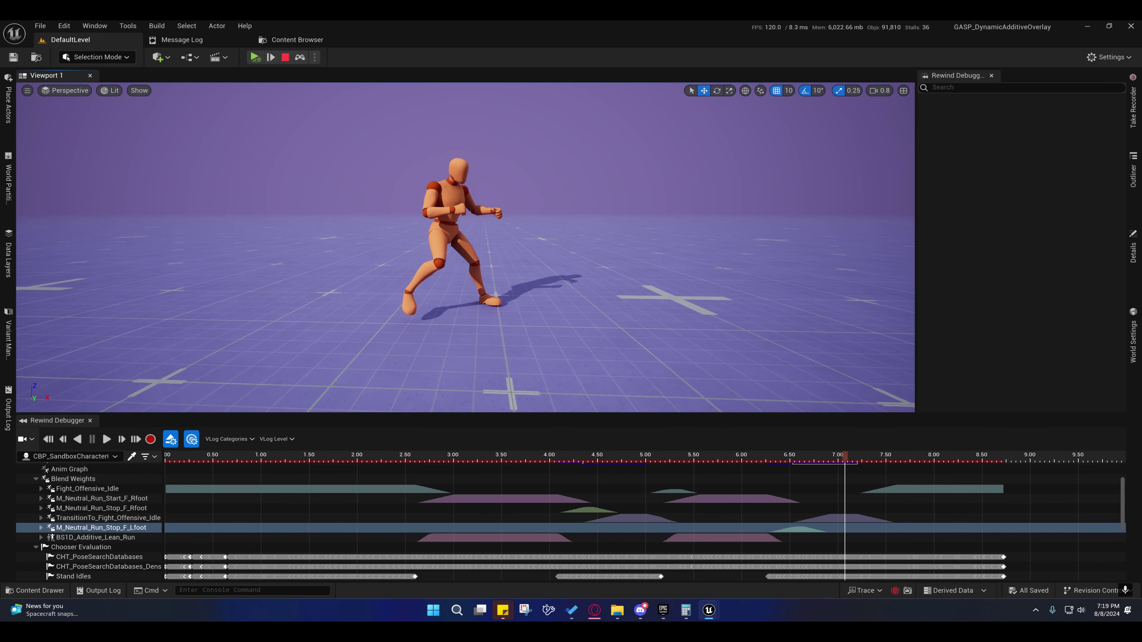
pyautogui.press('w')
pyautogui.moveTo(530, 204); pyautogui.dragTo(529, 204, button='right')
pyautogui.scroll(-1, 530, 204)
pyautogui.press('s')
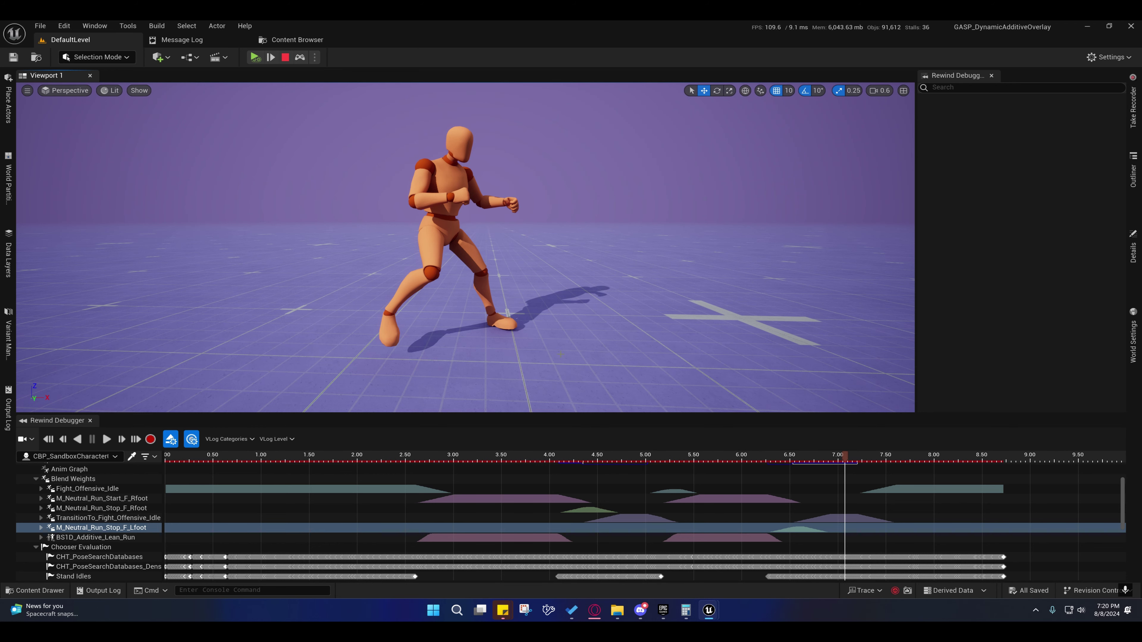
pyautogui.moveTo(560, 354); pyautogui.dragTo(668, 354, button='right')
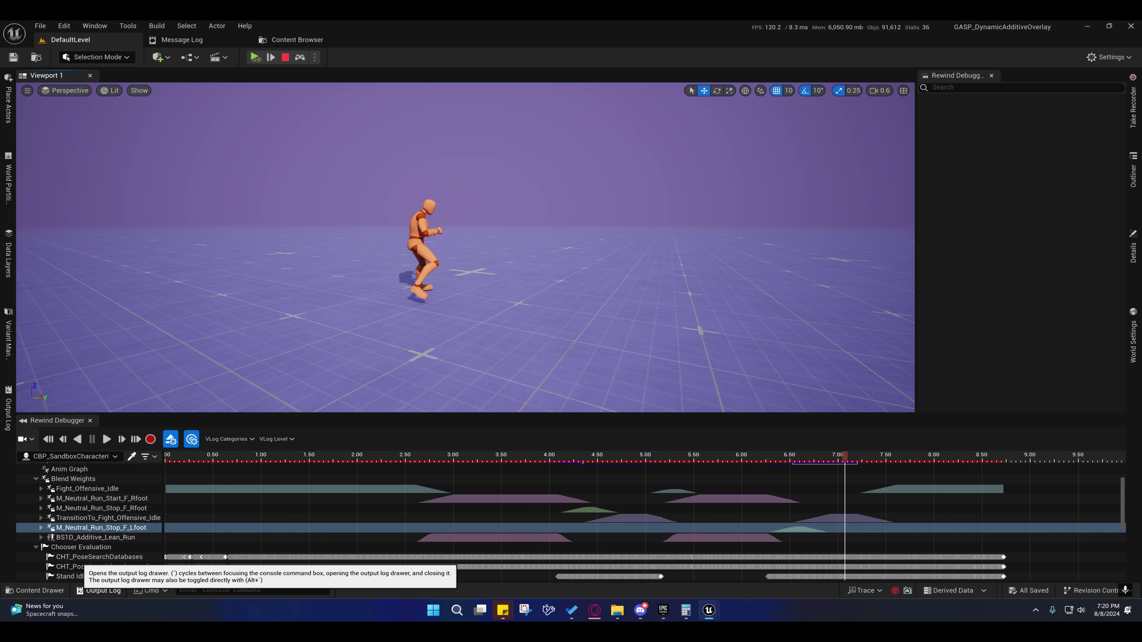
# Step: Switch to Microsoft To Do and mark the Custom_Idle_Keynotes task "If I were to do this properly..." as completed
pyautogui.click(571, 616)
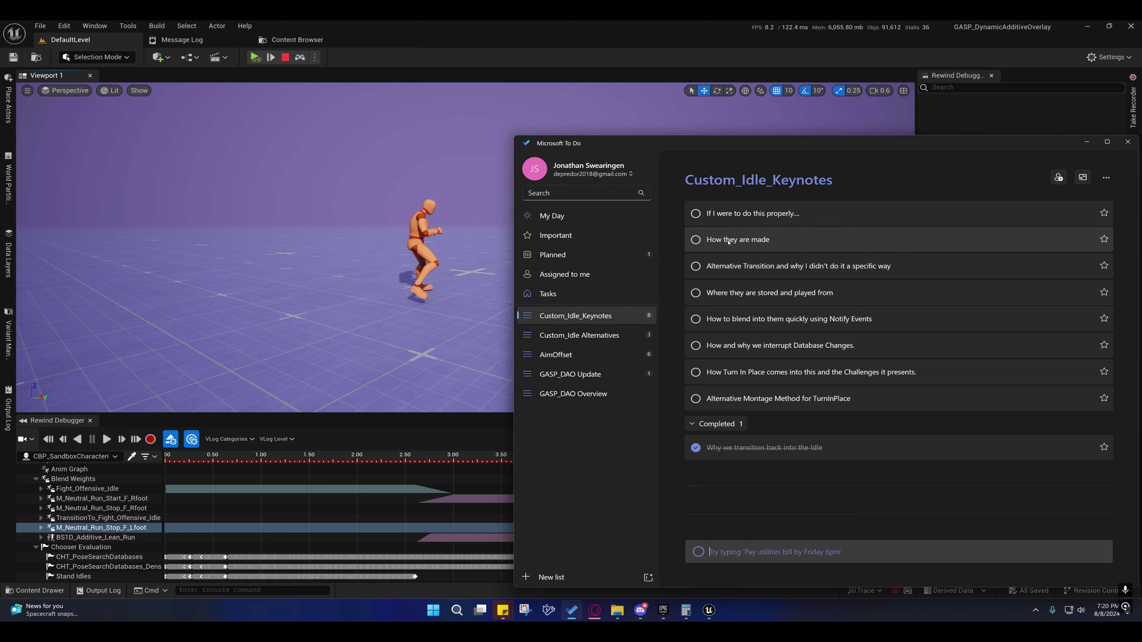
pyautogui.click(695, 214)
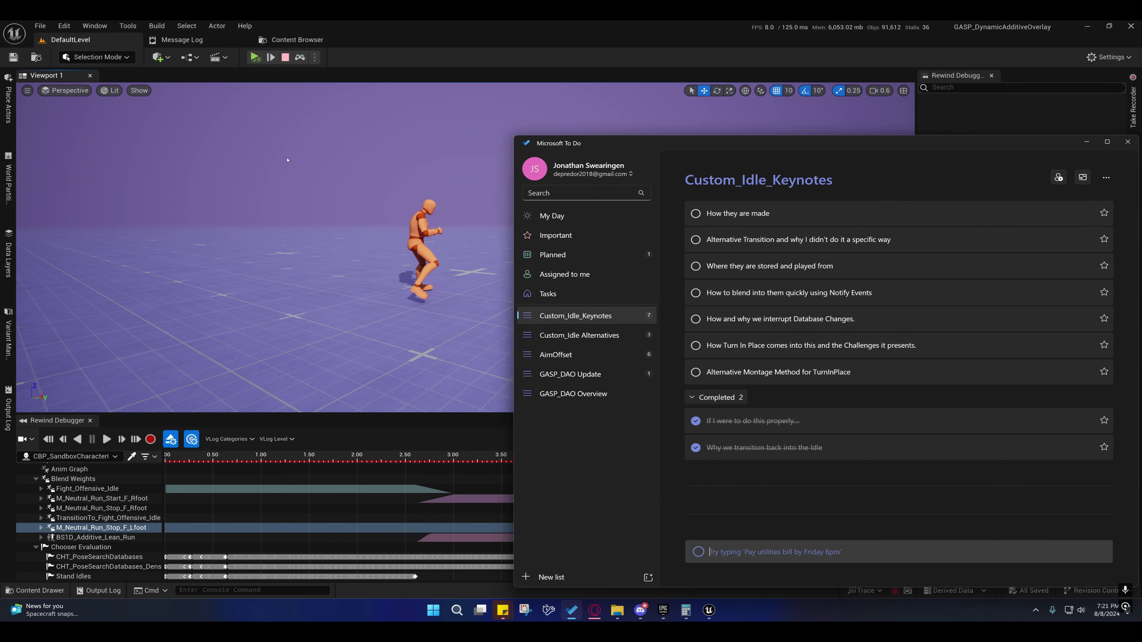
# Step: Open the TransitionTo_Fight_Offensive_Idle animation from the recorded blend weights and maximize its editor window
pyautogui.click(108, 508)
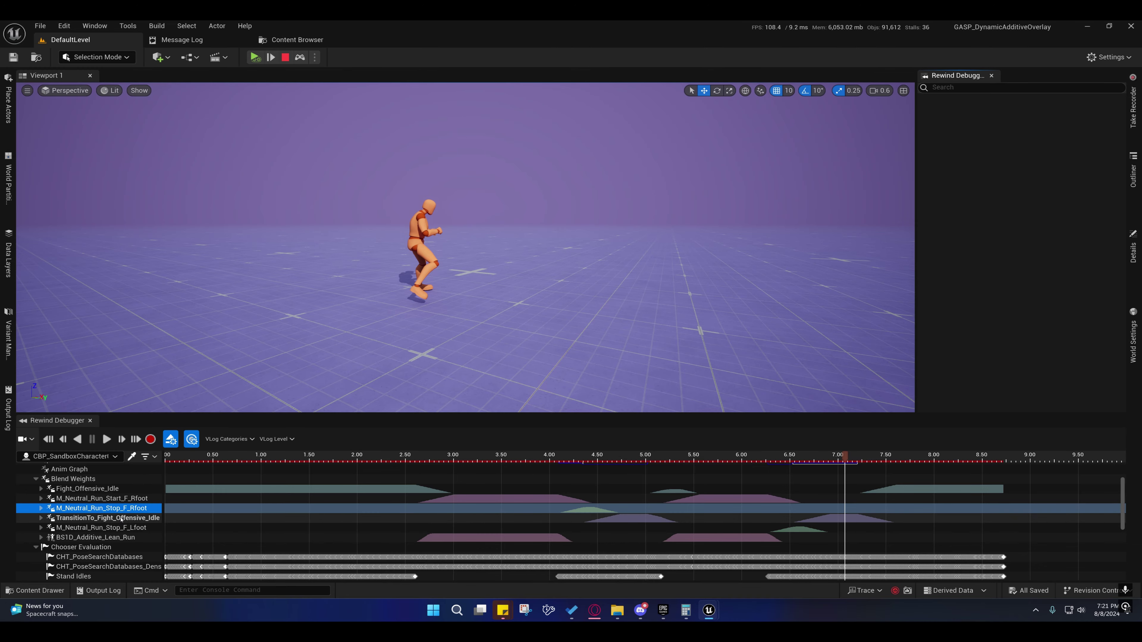
pyautogui.doubleClick(121, 518)
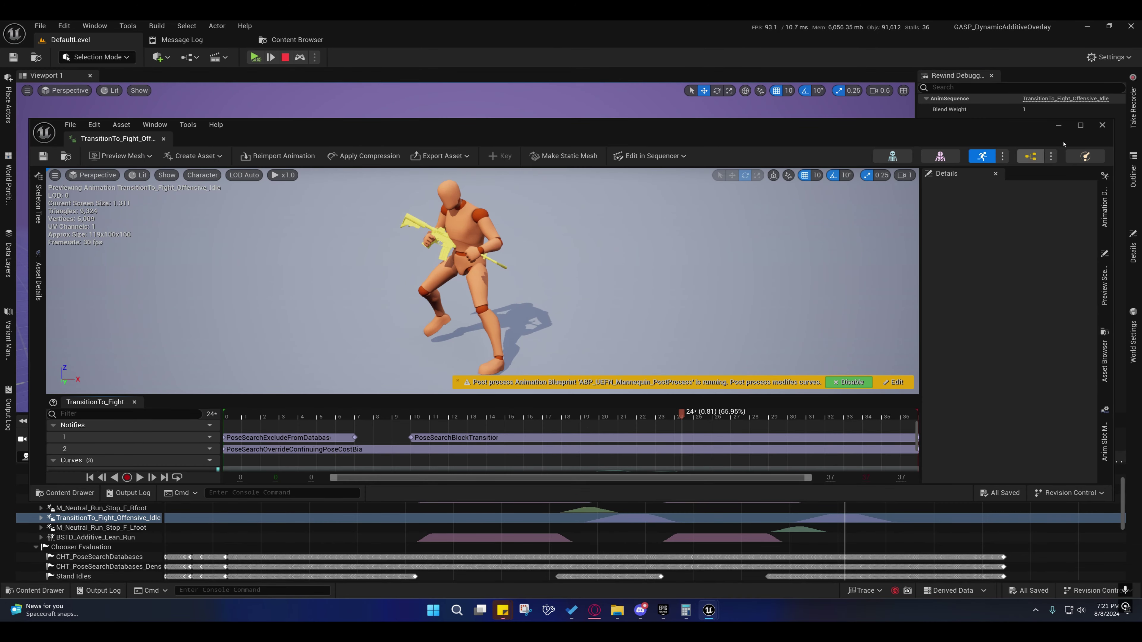
pyautogui.click(1078, 127)
# Step: View the transition animation from the character's front and scrub it back to about frame 7
pyautogui.moveTo(584, 270); pyautogui.dragTo(599, 204, button='right')
pyautogui.press('w')
pyautogui.scroll(-1, 593, 256)
pyautogui.press('s')
pyautogui.scroll(-1, 598, 225)
pyautogui.press('d')
pyautogui.press('s')
pyautogui.press('a')
pyautogui.press('w')
pyautogui.press('s')
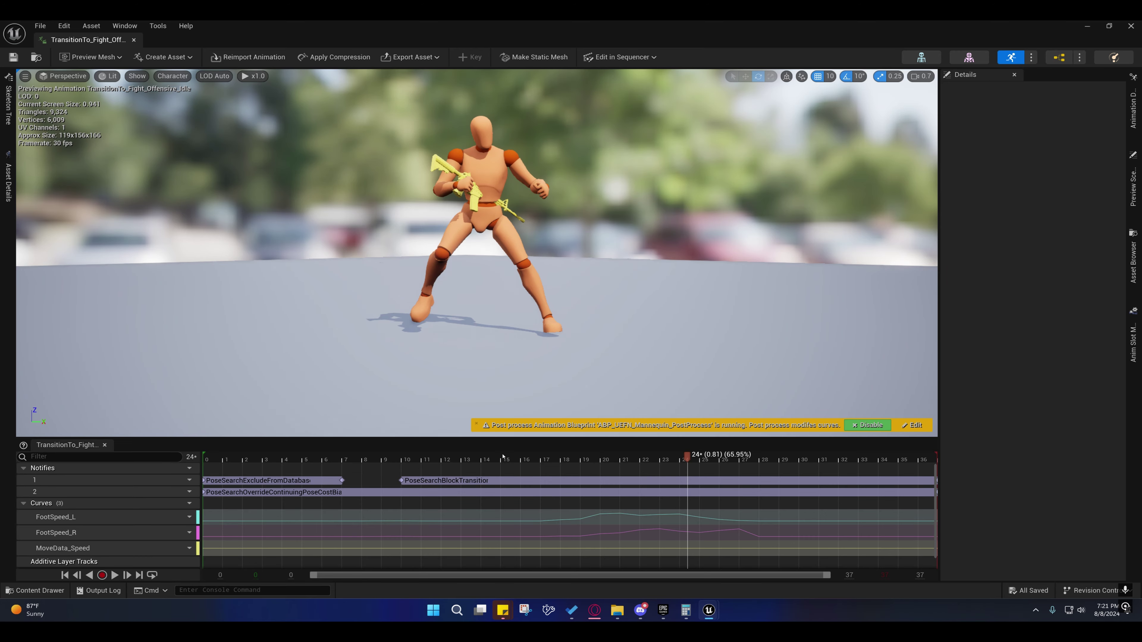
pyautogui.moveTo(497, 460); pyautogui.dragTo(358, 451)
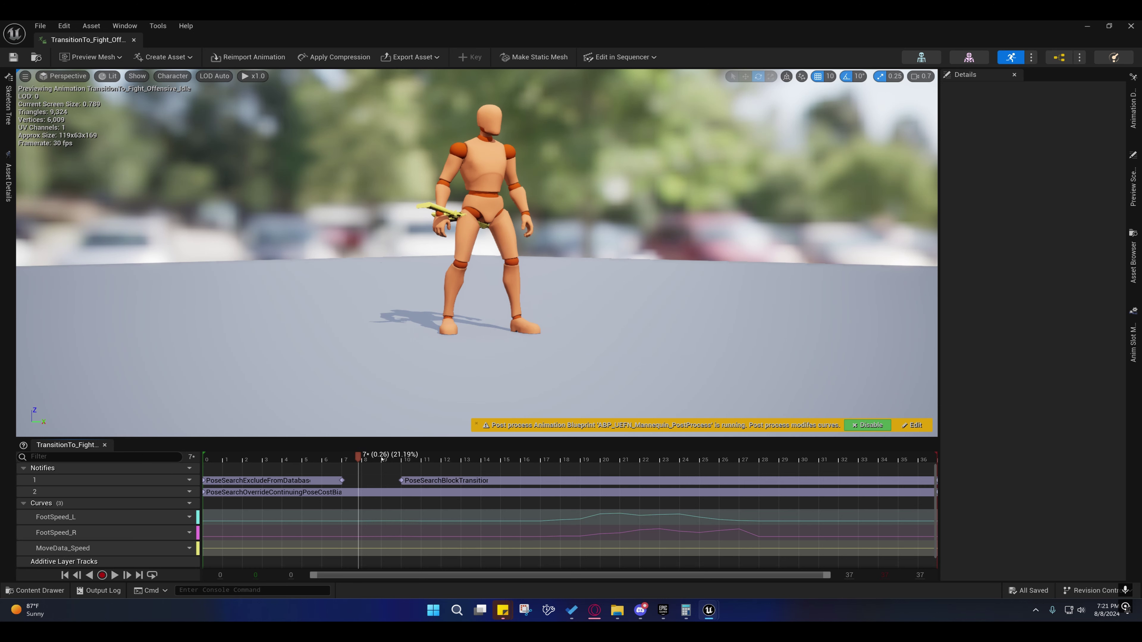
pyautogui.moveTo(359, 456)
pyautogui.mouseDown()
pyautogui.moveTo(205, 458)
pyautogui.moveTo(350, 459)
pyautogui.mouseUp()
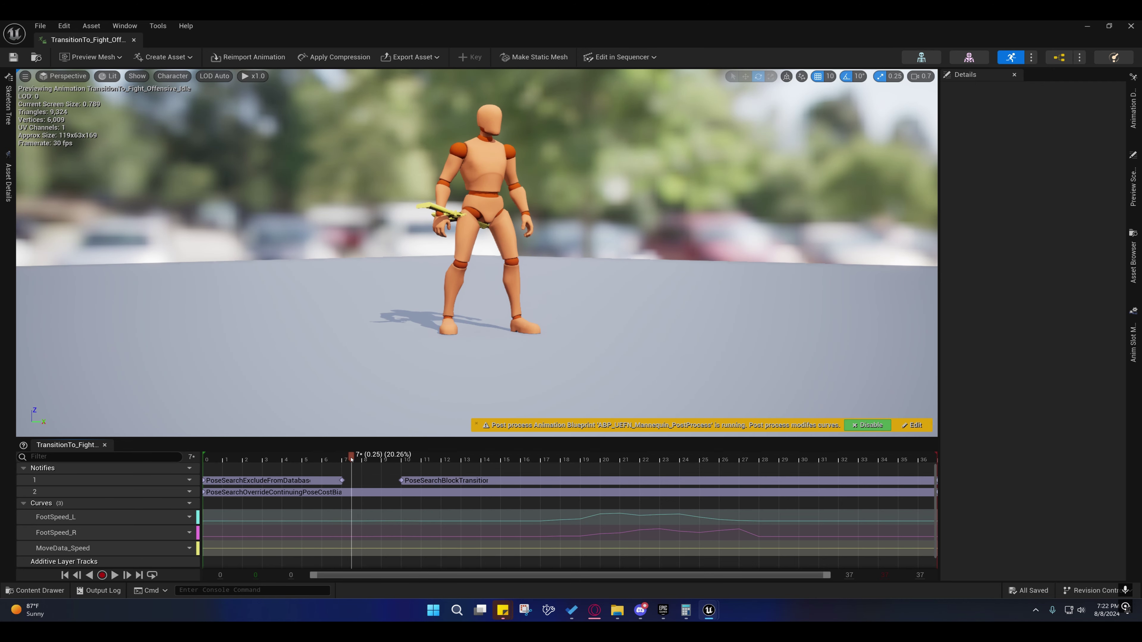
# Step: Launch Cascadeur from the DevOps app folder
pyautogui.click(433, 610)
pyautogui.click(446, 367)
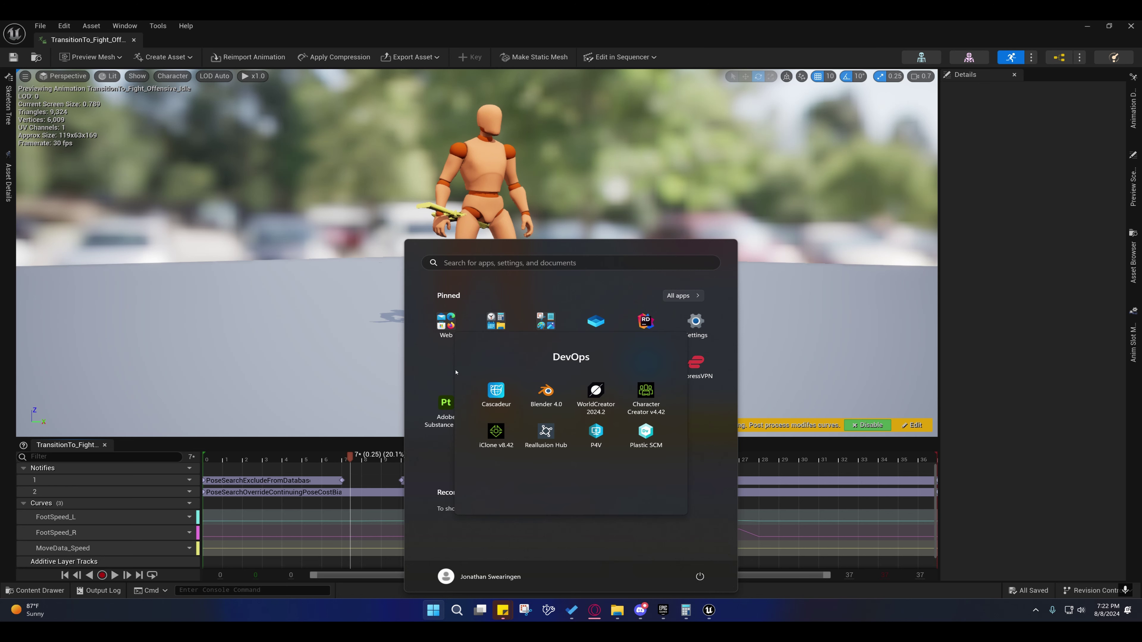
pyautogui.click(491, 391)
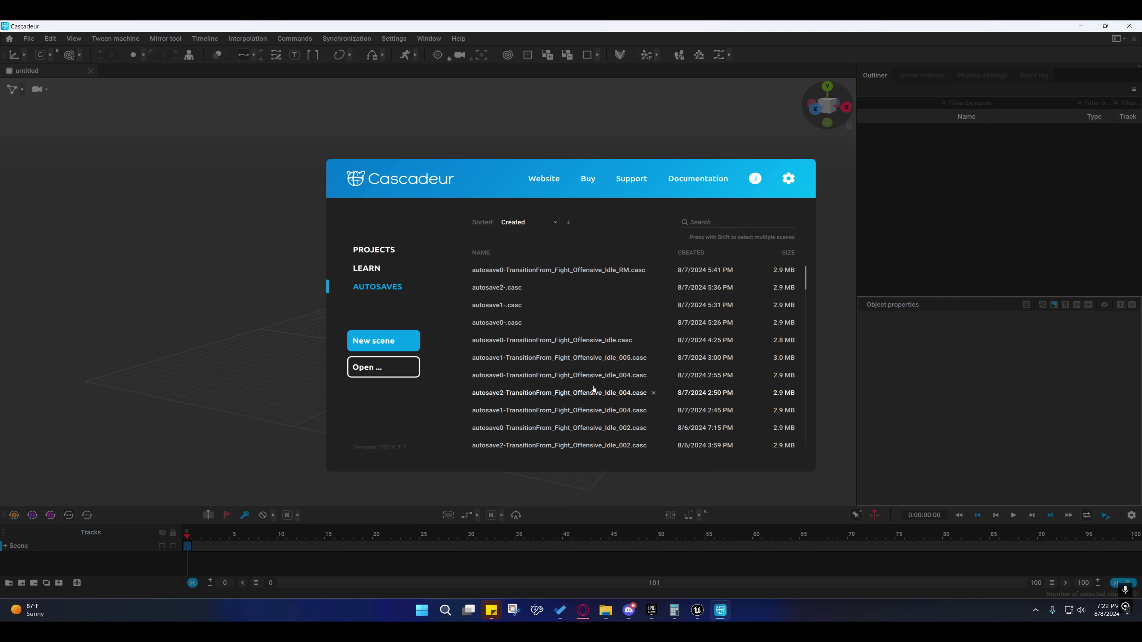
# Step: Open the autosaved scene autosave2-TransitionTo_Fight_Offensive_Idle.casc
pyautogui.scroll(-5, 594, 389)
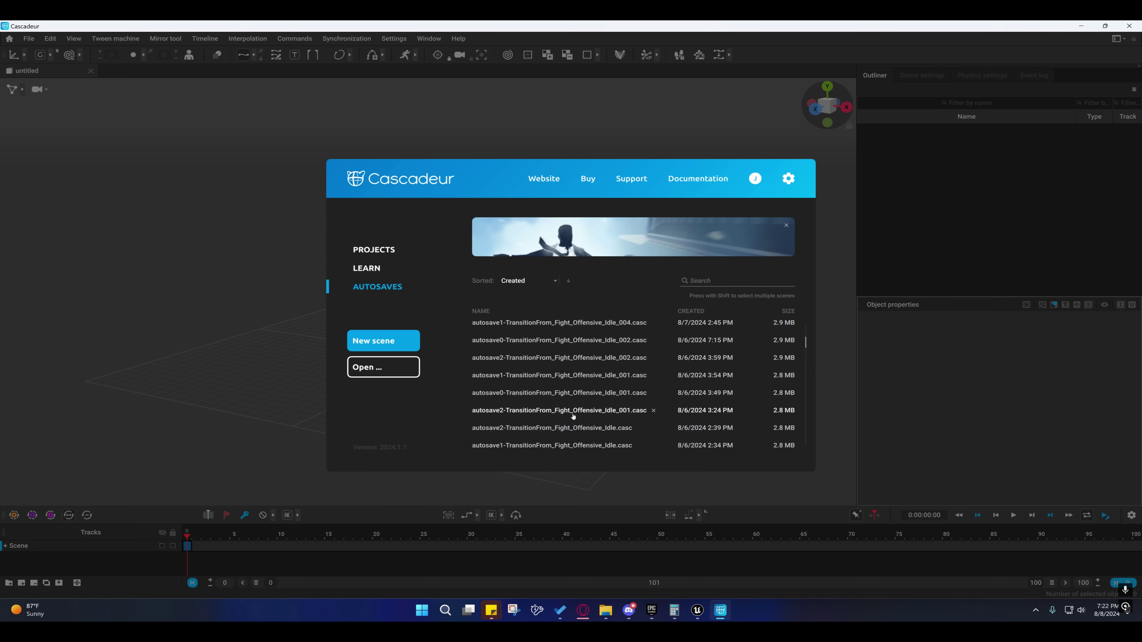
pyautogui.scroll(-1, 577, 415)
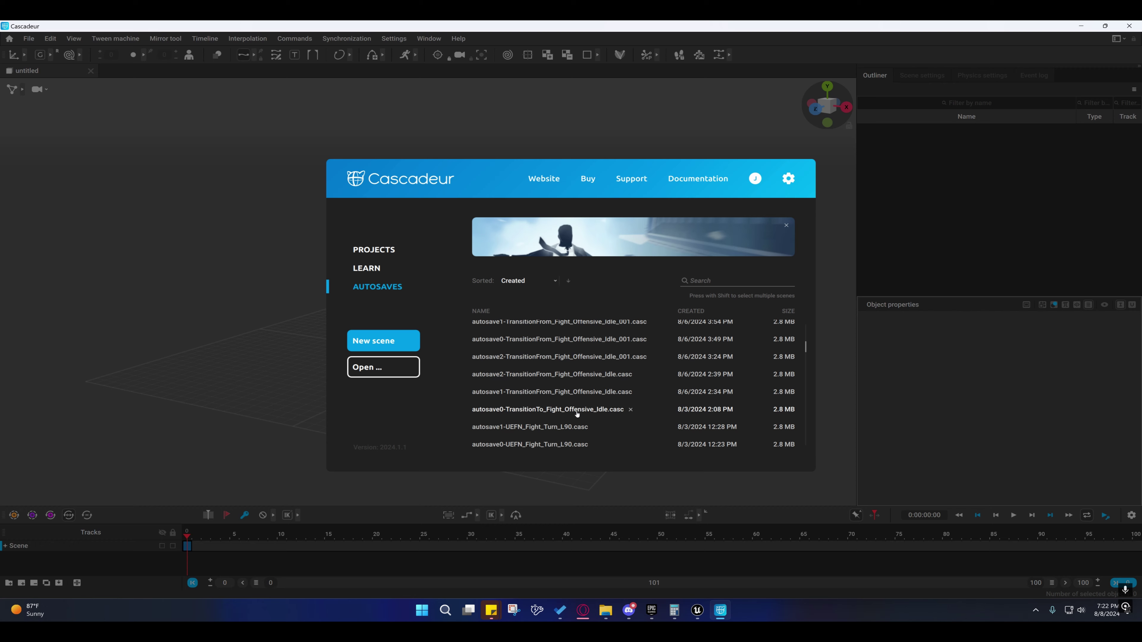
pyautogui.scroll(-3, 577, 414)
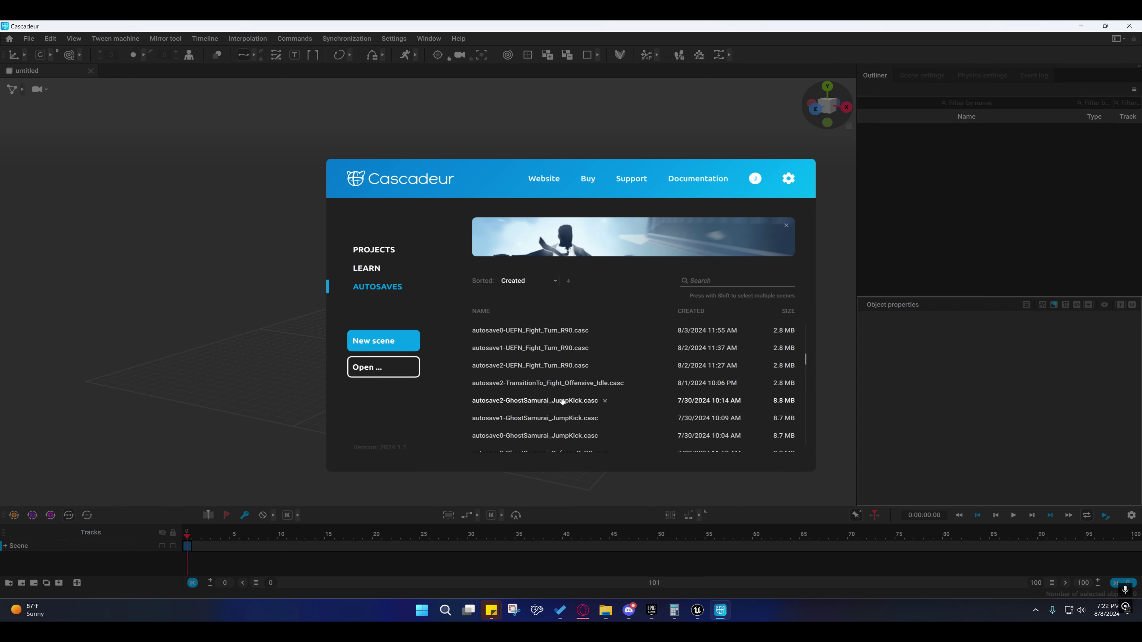
pyautogui.click(568, 384)
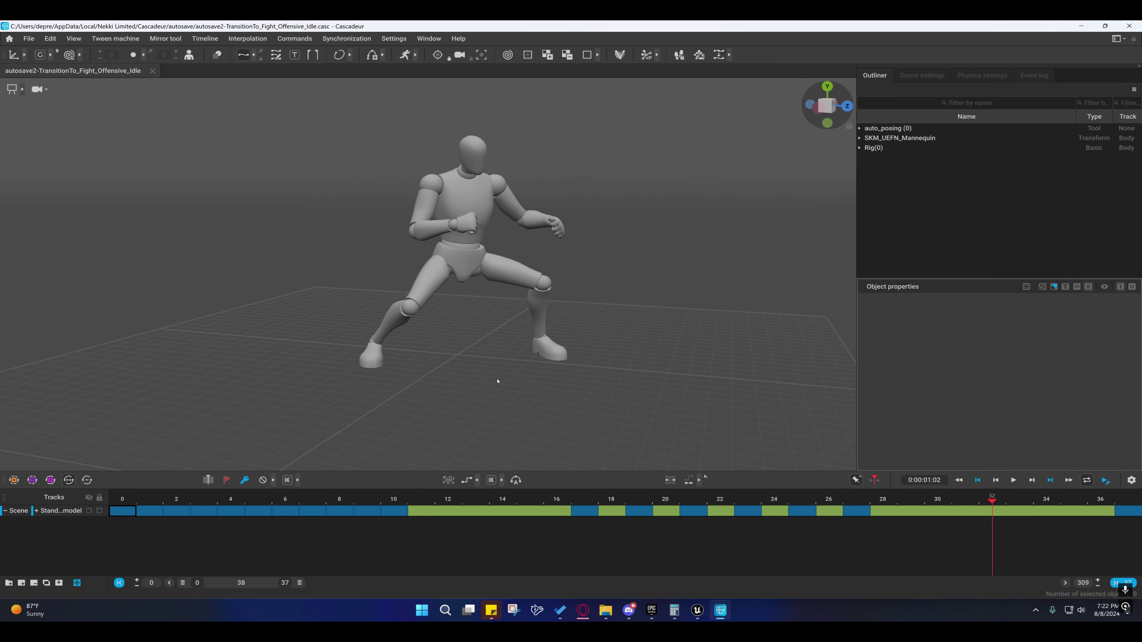
# Step: View the character from its side and scrub the transition from frame 0 to 37, then inspect the keyed poses up to frame 27
pyautogui.keyDown('alt'); pyautogui.moveTo(539, 350); pyautogui.dragTo(528, 319); pyautogui.keyUp('alt')
pyautogui.keyDown('alt'); pyautogui.moveTo(528, 319); pyautogui.dragTo(510, 331, button='middle'); pyautogui.keyUp('alt')
pyautogui.click(114, 501)
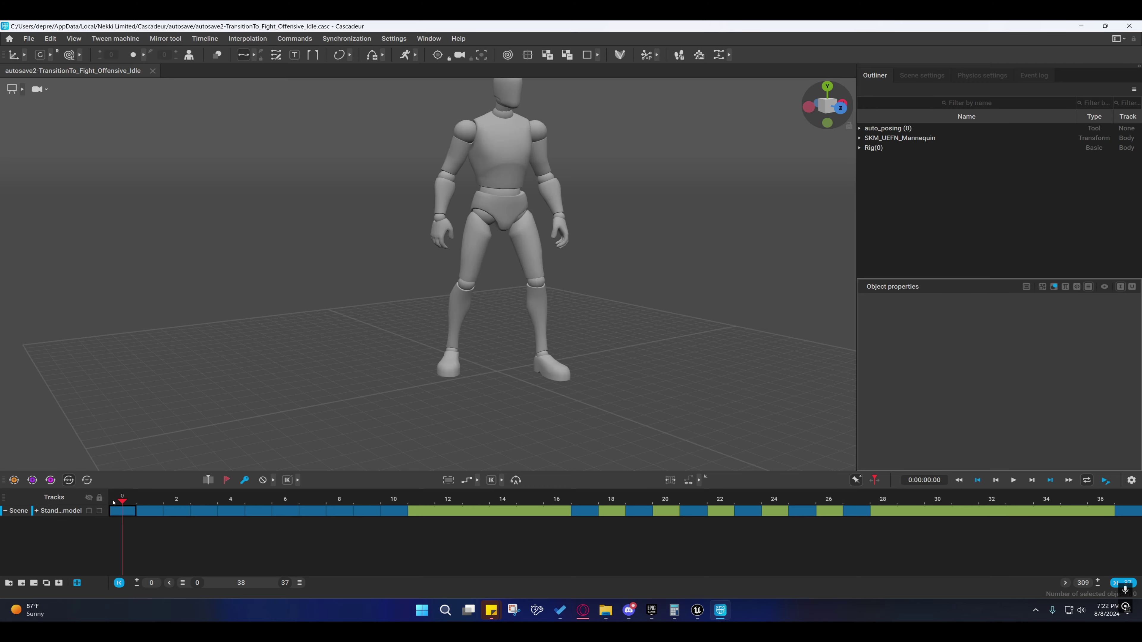
pyautogui.keyDown('alt'); pyautogui.moveTo(391, 338); pyautogui.dragTo(421, 387); pyautogui.keyUp('alt')
pyautogui.keyDown('alt'); pyautogui.moveTo(421, 388); pyautogui.dragTo(454, 367, button='middle'); pyautogui.keyUp('alt')
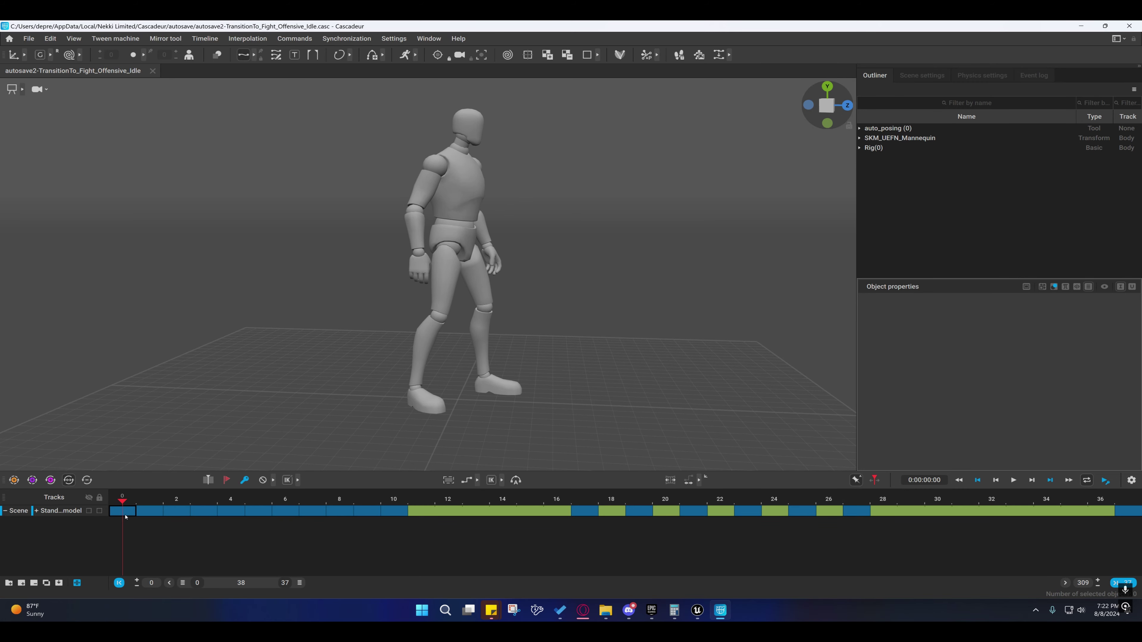
pyautogui.moveTo(125, 517); pyautogui.dragTo(1128, 514)
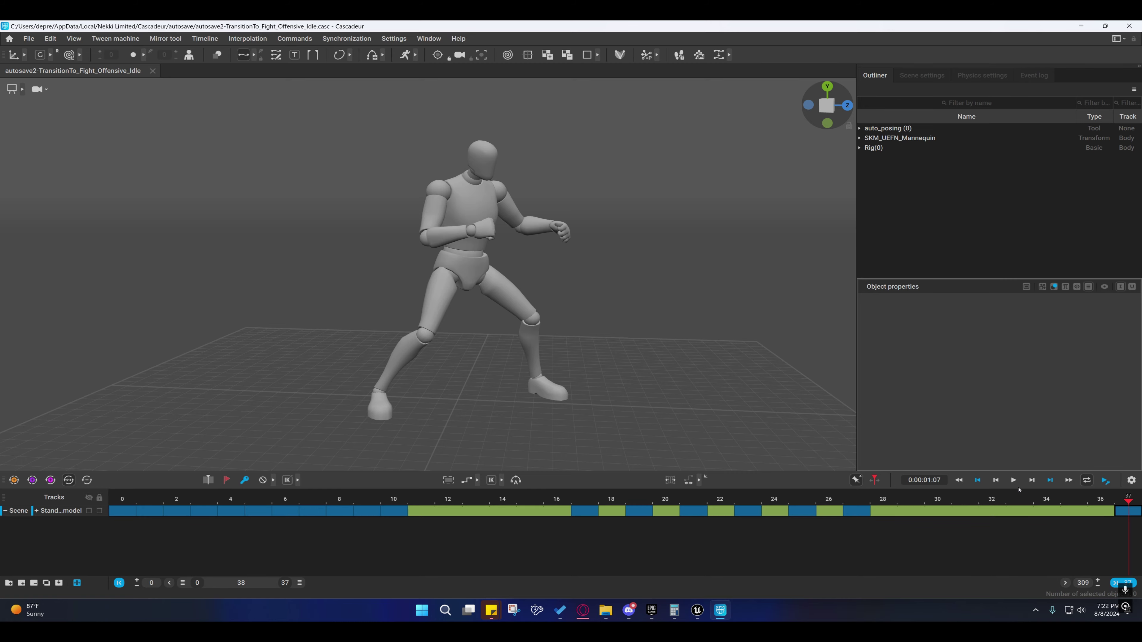
pyautogui.moveTo(562, 307); pyautogui.dragTo(495, 286, button='right')
pyautogui.moveTo(493, 200); pyautogui.dragTo(537, 273, button='right')
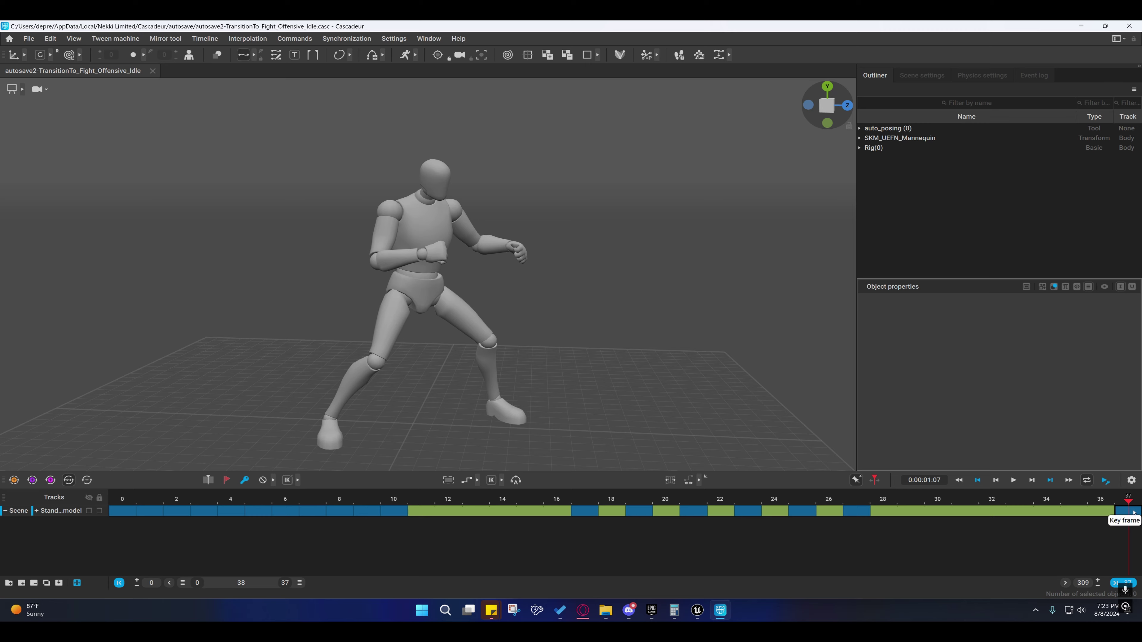
pyautogui.moveTo(719, 515); pyautogui.dragTo(845, 513)
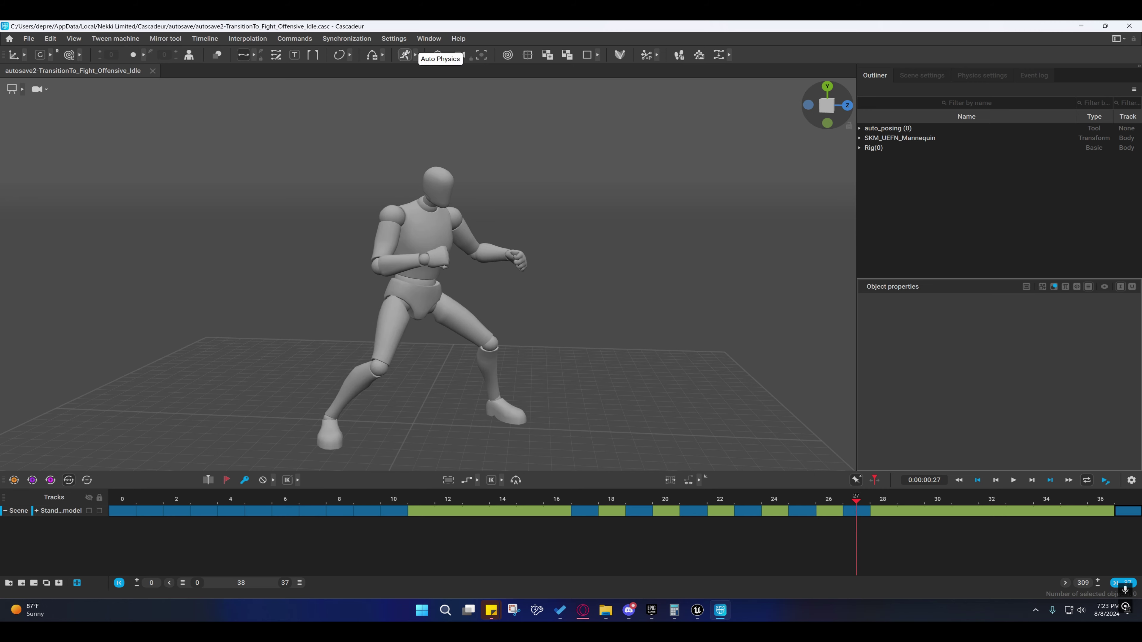
# Step: Select the interval from frame 11 to 36, enable Work on interval in the physics settings and turn on AutoPhysics
pyautogui.click(959, 77)
pyautogui.scroll(-1, 1054, 185)
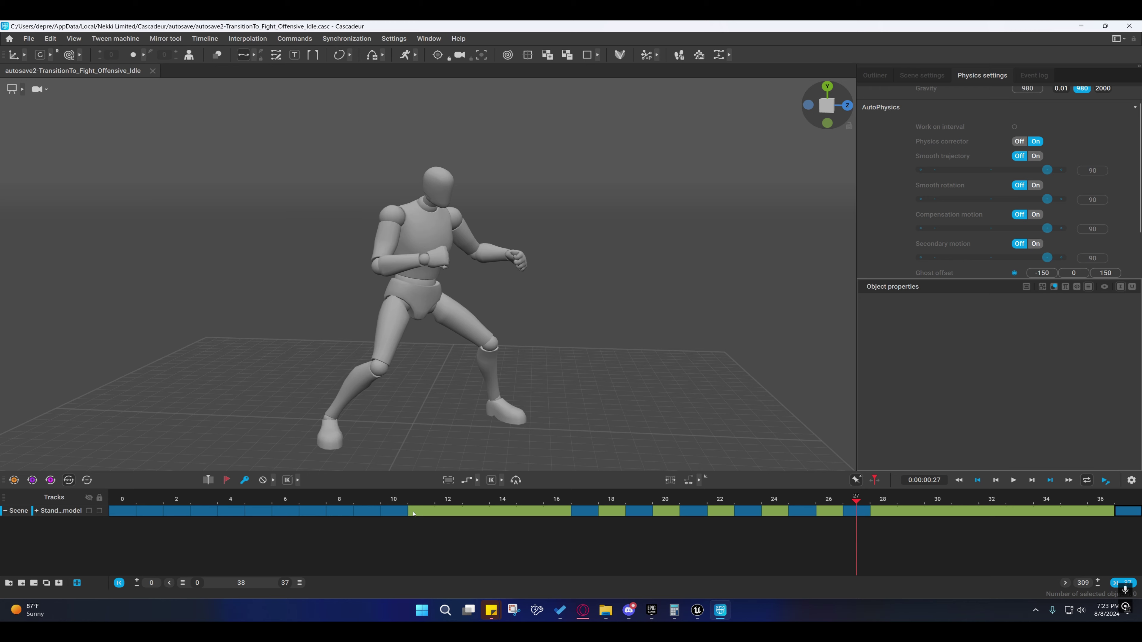
pyautogui.moveTo(413, 514); pyautogui.dragTo(1095, 514)
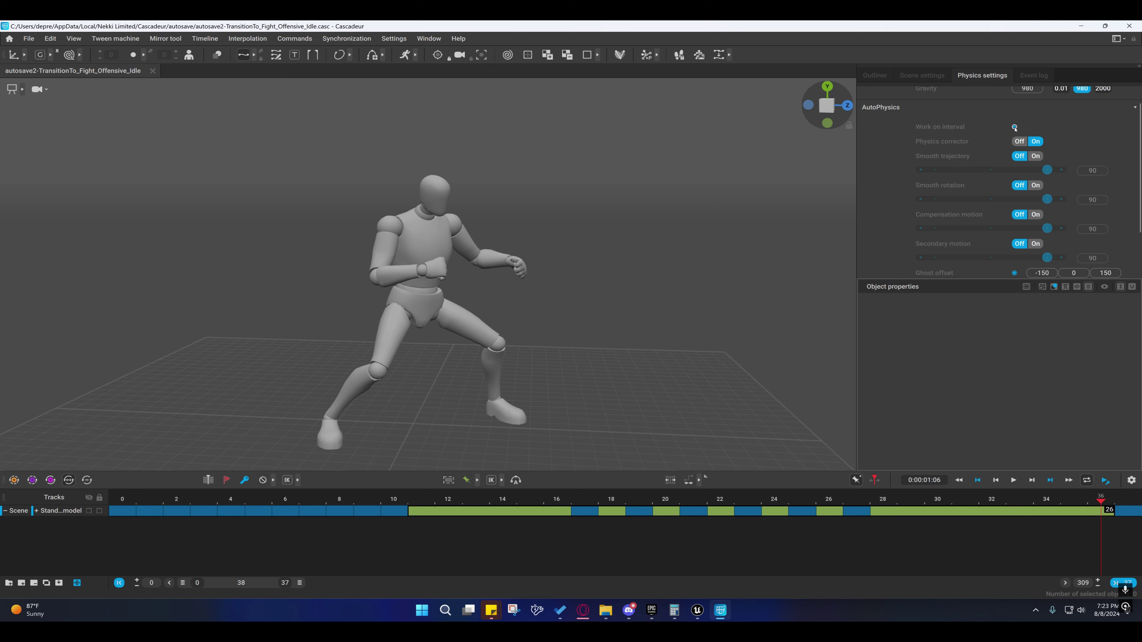
pyautogui.click(404, 55)
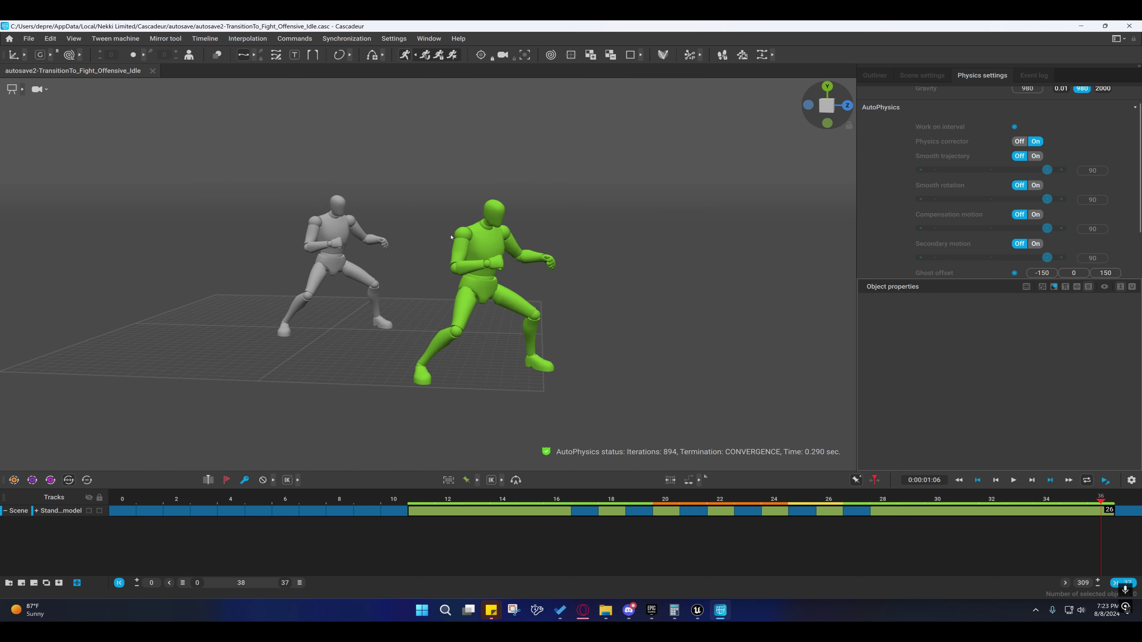
# Step: Enable smooth trajectory, smooth rotation, compensation motion and secondary motion for AutoPhysics at frame 11, and turn the AutoPhysics preview off
pyautogui.moveTo(430, 503)
pyautogui.mouseDown()
pyautogui.moveTo(910, 502)
pyautogui.moveTo(422, 511)
pyautogui.mouseUp()
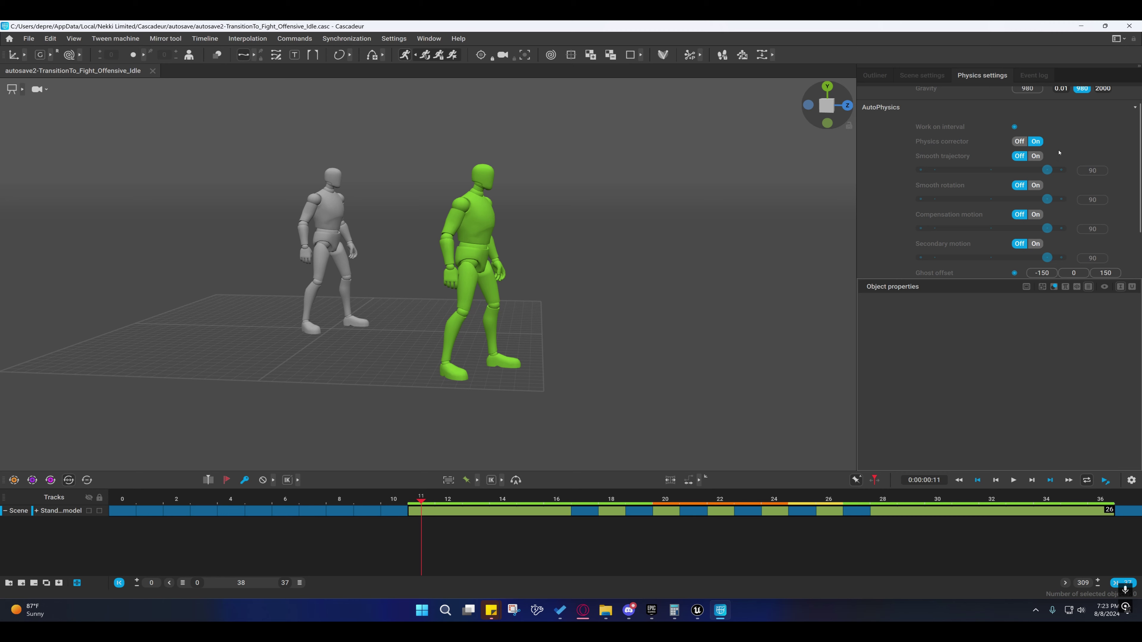
pyautogui.click(1035, 157)
pyautogui.click(1034, 185)
pyautogui.click(1035, 214)
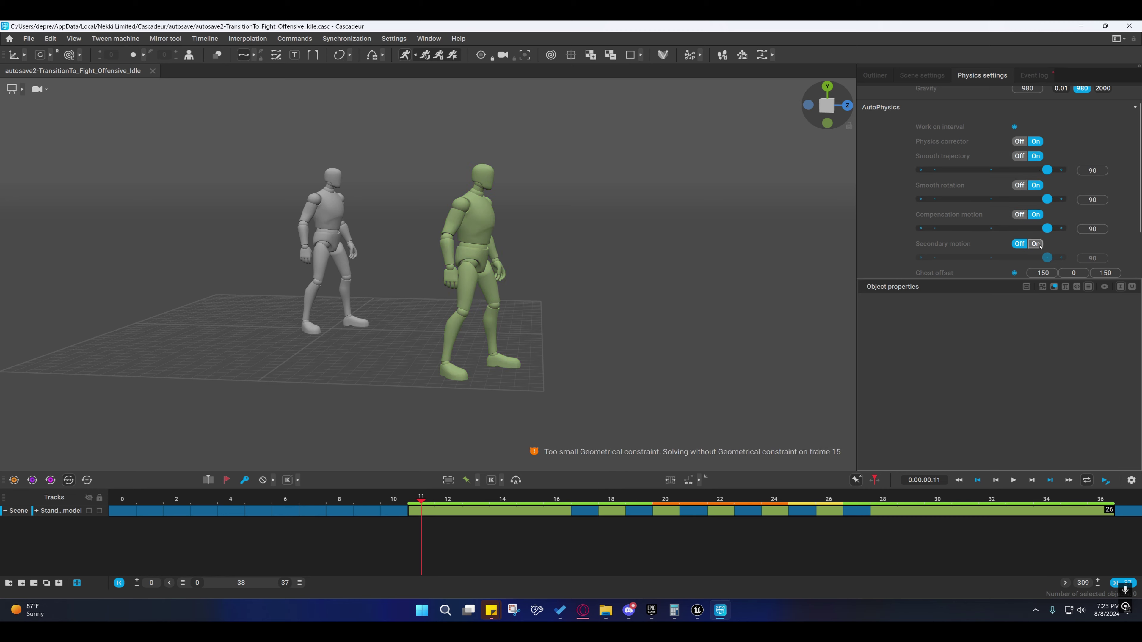
pyautogui.click(1033, 244)
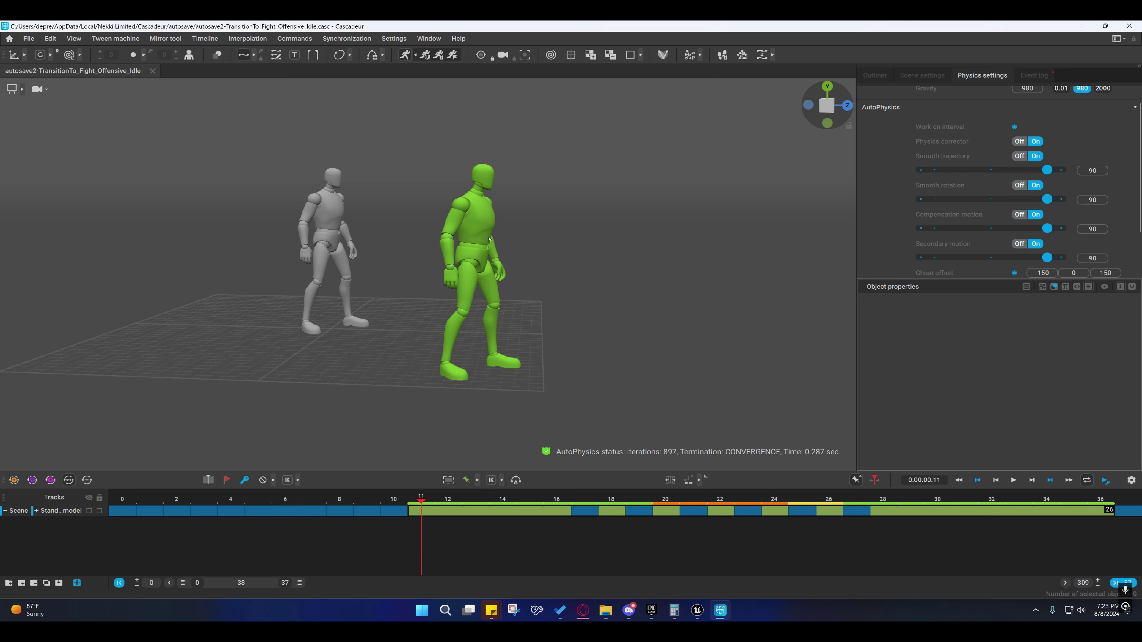
pyautogui.click(408, 55)
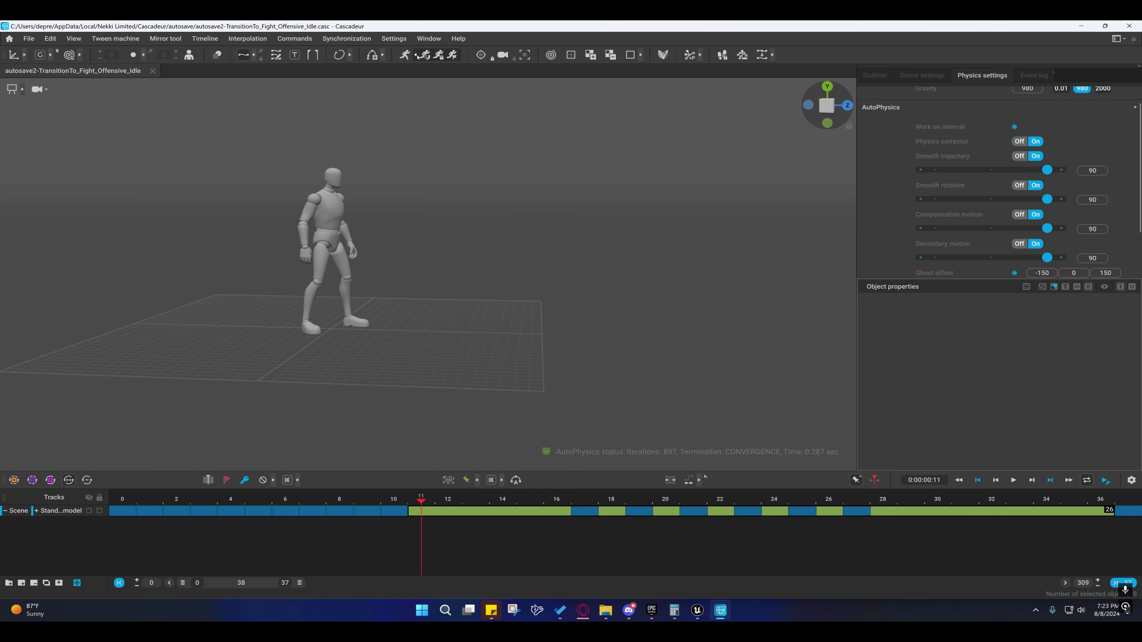
# Step: Check the character's final pose at frame 37 and select the starting frames 0 to 10 on the timeline
pyautogui.moveTo(370, 243); pyautogui.dragTo(361, 273, button='middle')
pyautogui.scroll(5, 550, 259)
pyautogui.scroll(-2, 407, 258)
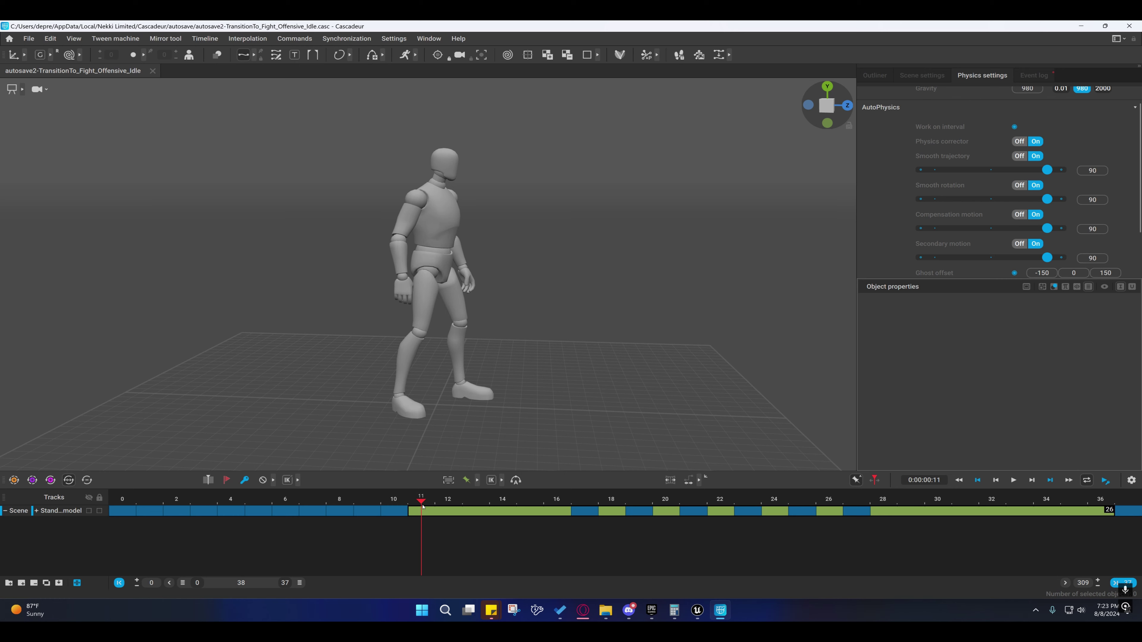
pyautogui.click(1133, 504)
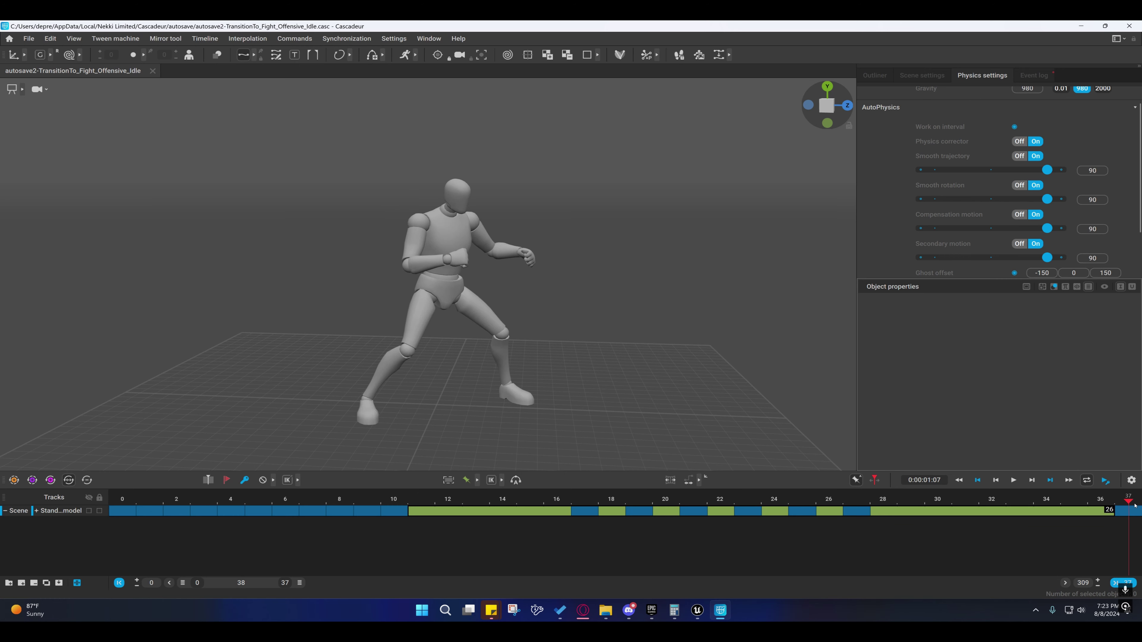
pyautogui.moveTo(136, 502); pyautogui.dragTo(394, 503)
# Step: Open the recent scene TransitionFrom_Fight_Offensive_Idle.casc
pyautogui.click(20, 37)
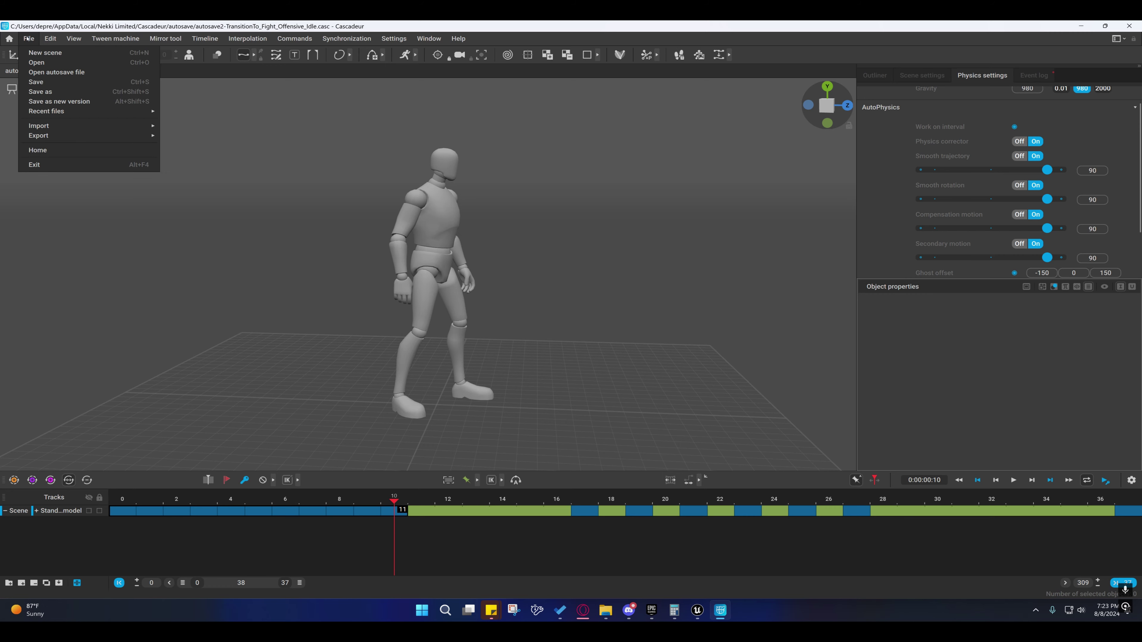
pyautogui.moveTo(130, 112)
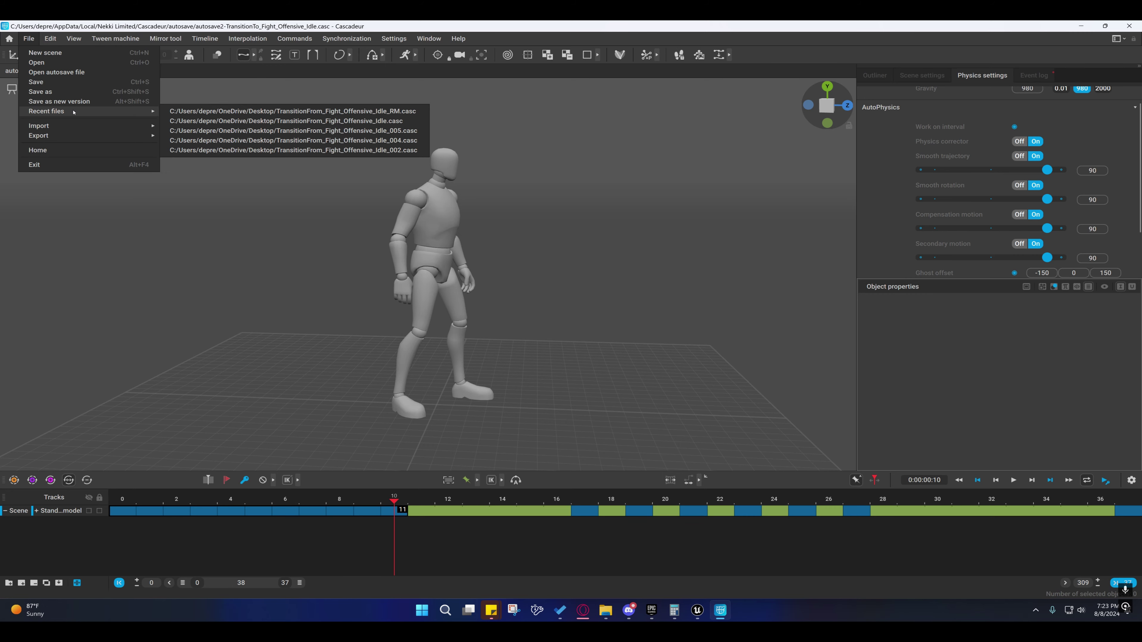
pyautogui.click(345, 121)
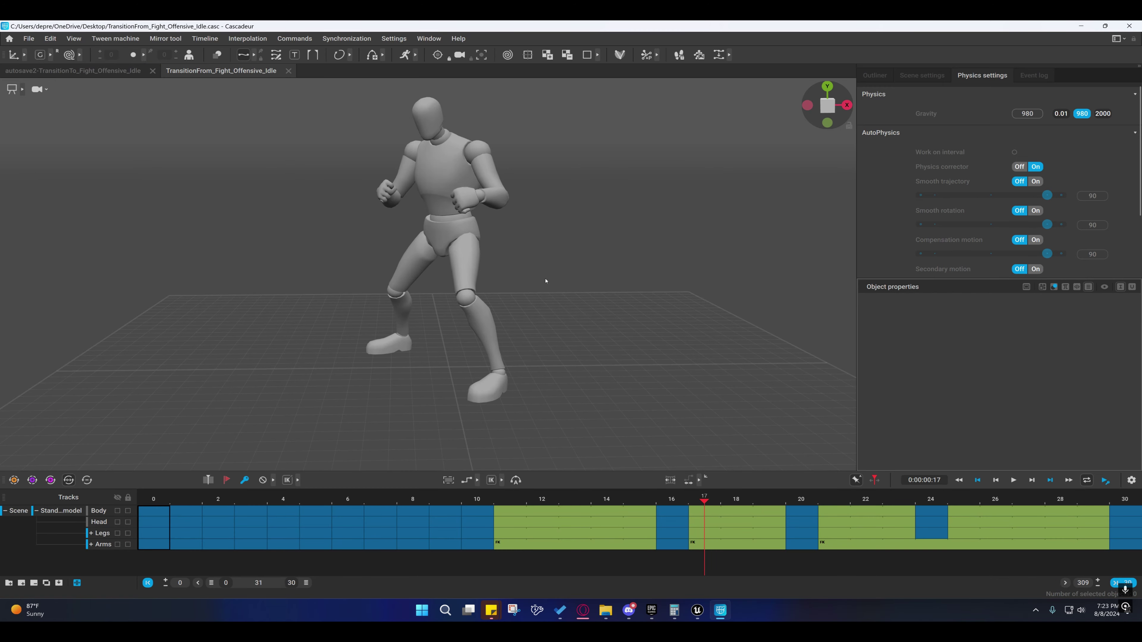
# Step: View the character from its side, scrub the transition out of the fight idle to frame 22, and return to frame 10
pyautogui.moveTo(293, 304); pyautogui.dragTo(457, 299, button='right')
pyautogui.scroll(-5, 456, 298)
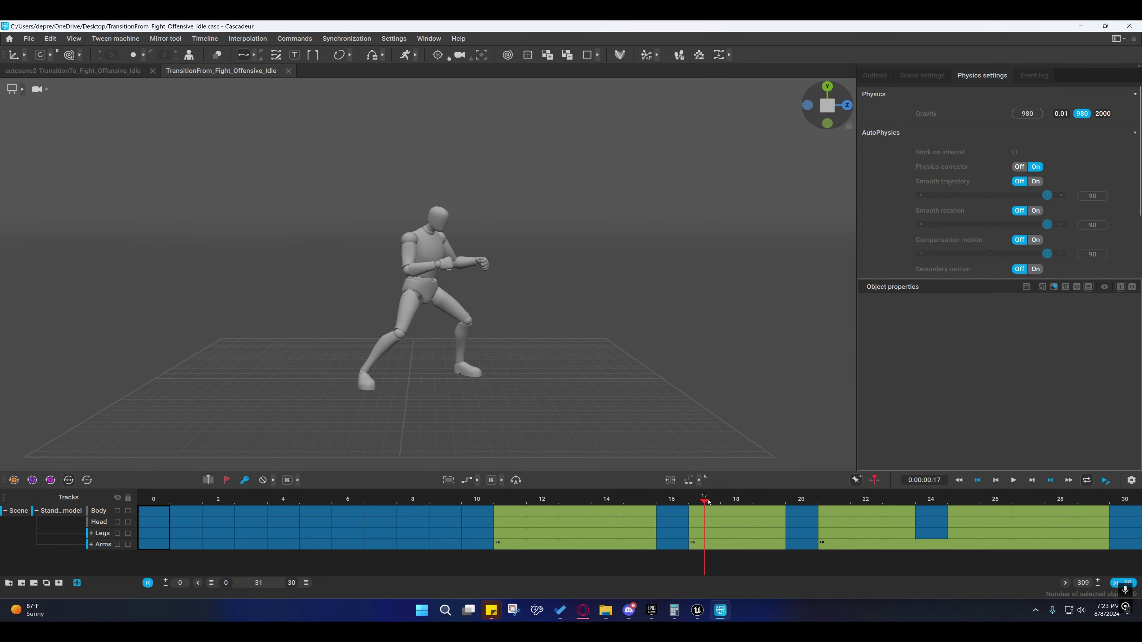
pyautogui.moveTo(709, 503); pyautogui.dragTo(931, 531)
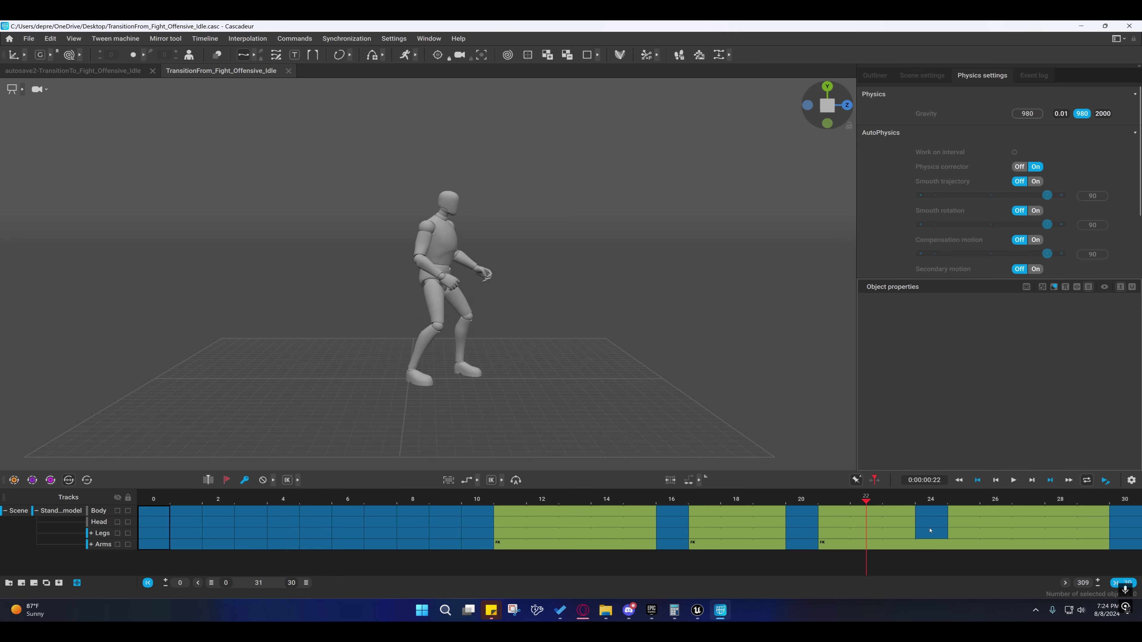
pyautogui.click(477, 500)
# Step: Open the autosaved scene autosave1-TransitionFrom_Fight_Offensive_Idle.casc
pyautogui.click(28, 38)
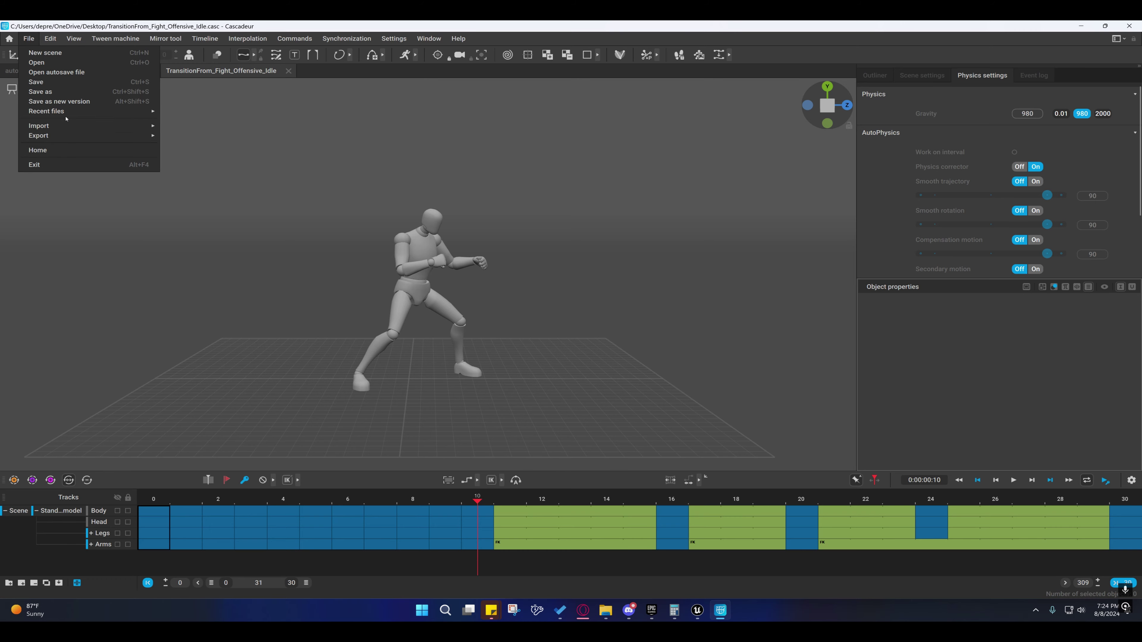
pyautogui.moveTo(67, 113)
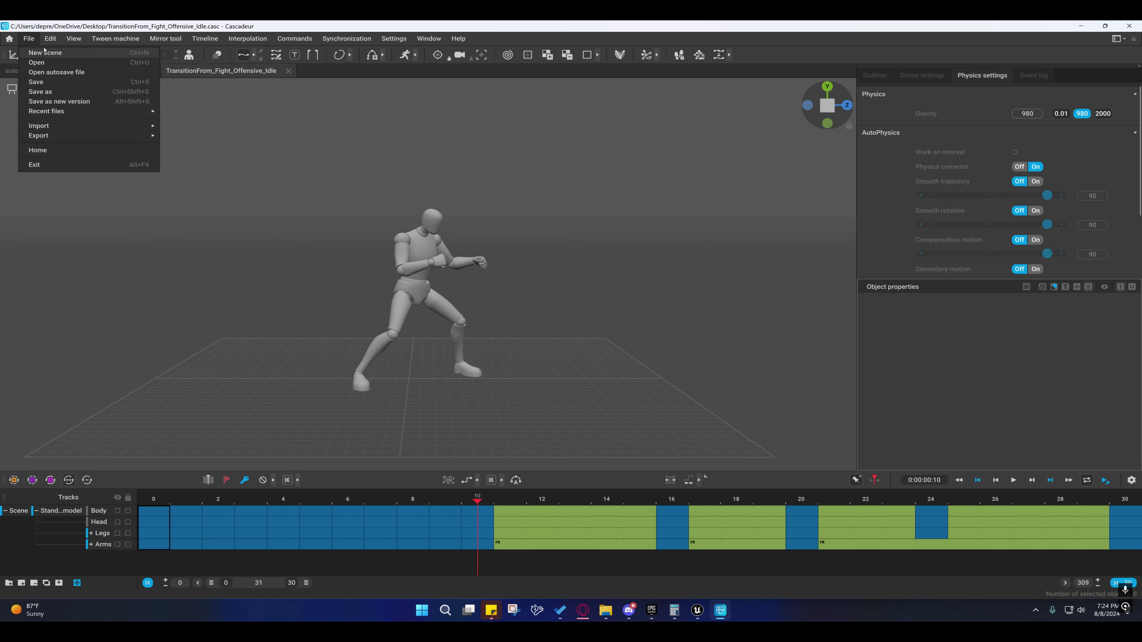
pyautogui.click(8, 40)
pyautogui.click(8, 40)
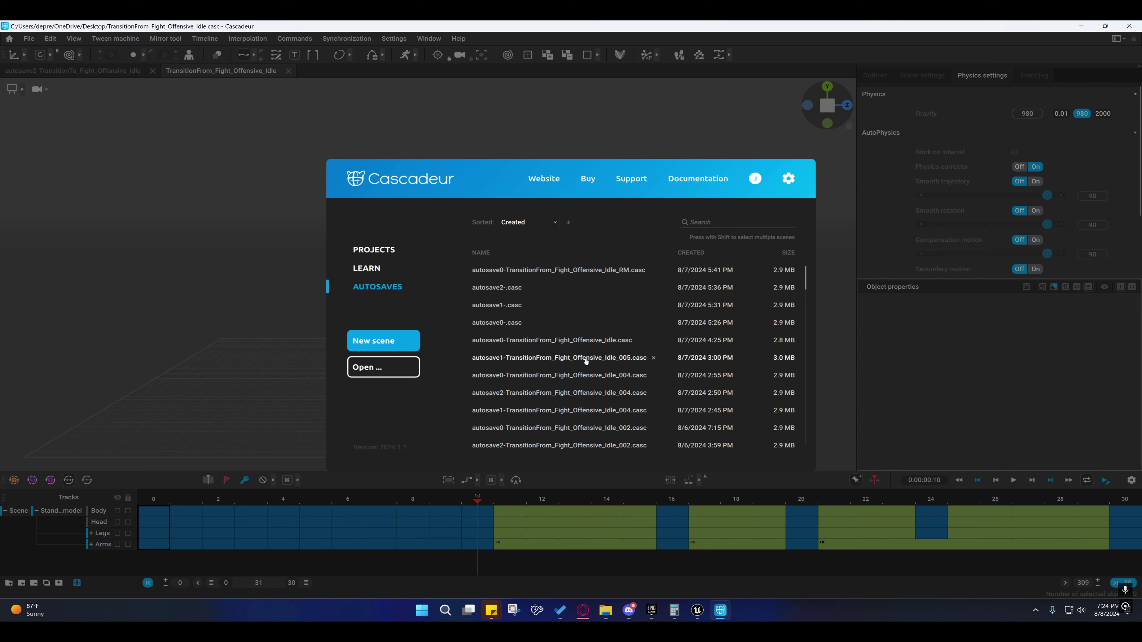
pyautogui.scroll(-5, 567, 355)
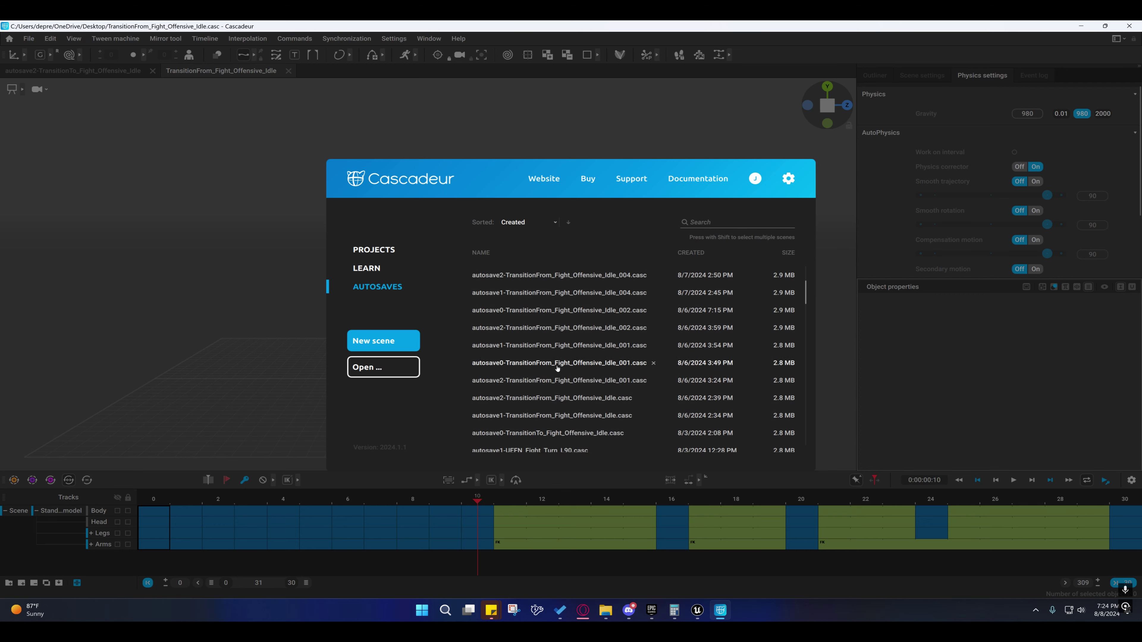
pyautogui.scroll(-1, 558, 364)
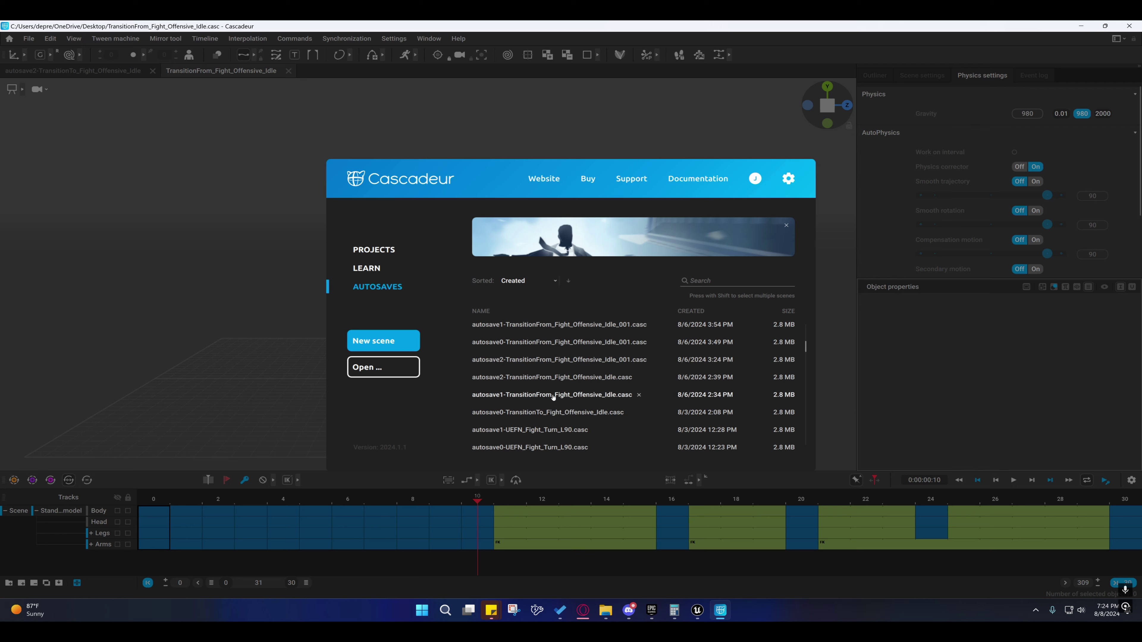
pyautogui.scroll(-5, 556, 398)
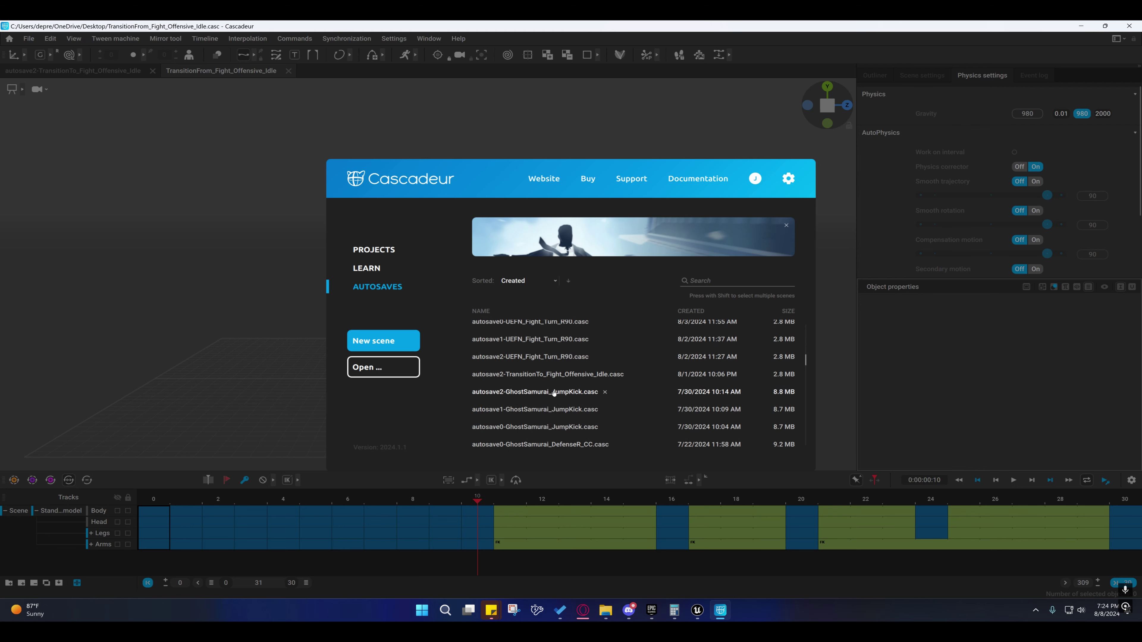
pyautogui.scroll(5, 554, 373)
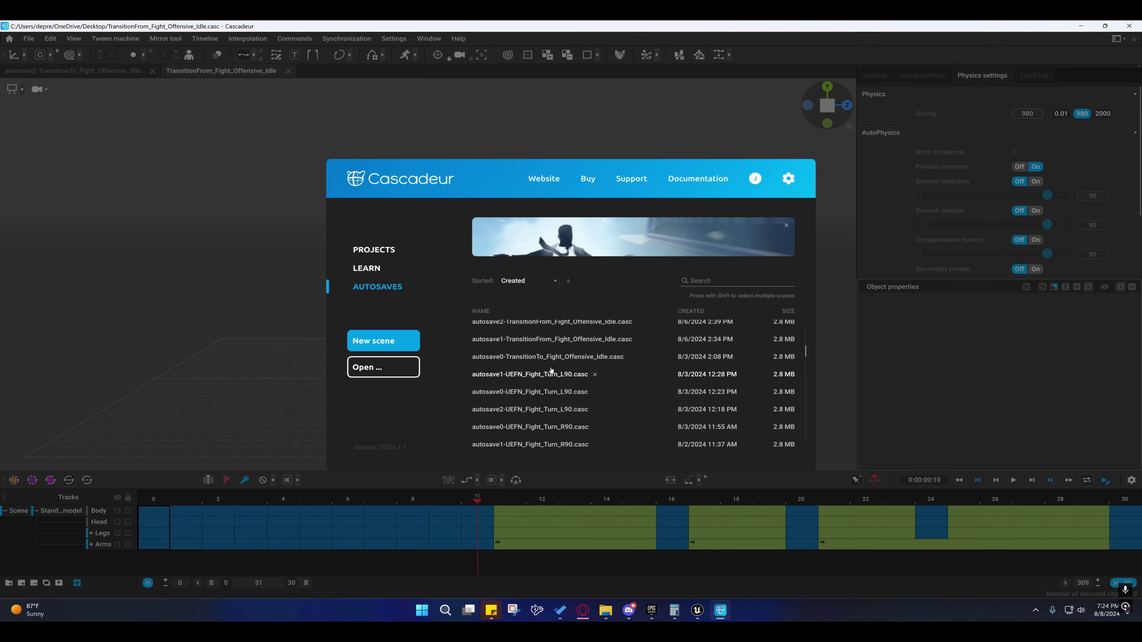
pyautogui.click(560, 341)
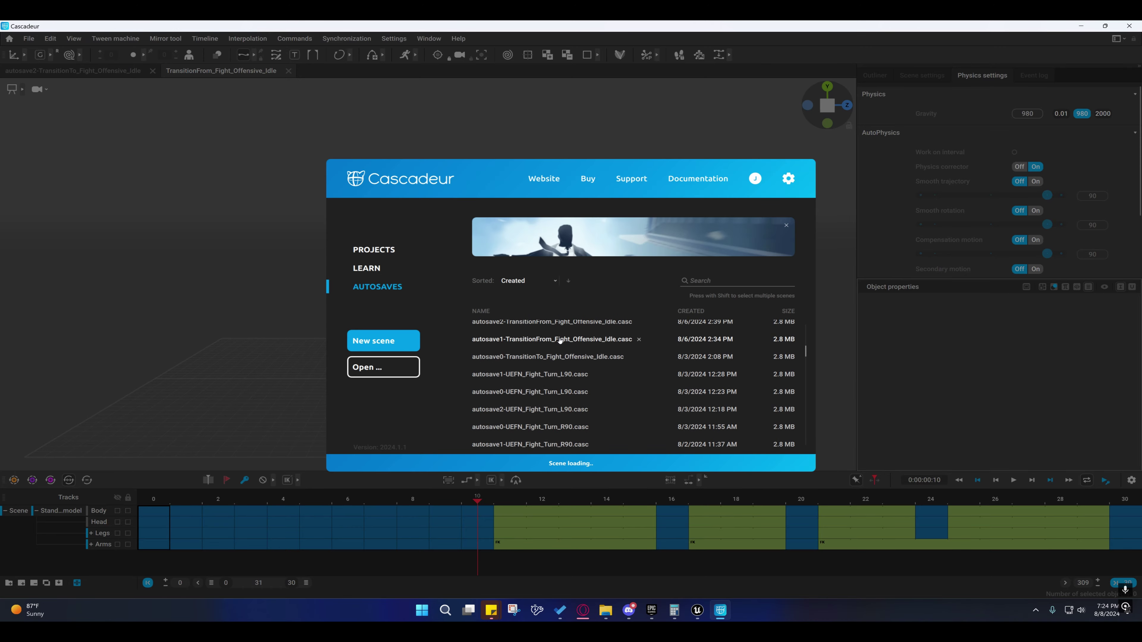
# Step: Frame the rigged character in the view and select frames 0 to 10 across all of its tracks
pyautogui.scroll(-6, 531, 267)
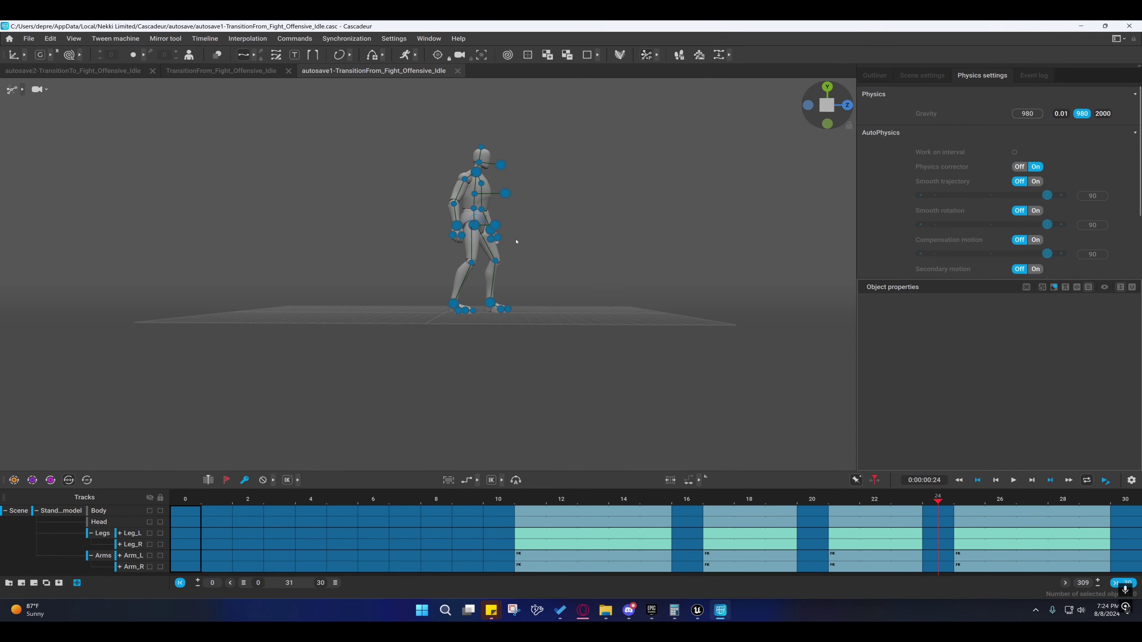
pyautogui.keyDown('alt'); pyautogui.moveTo(515, 242); pyautogui.dragTo(496, 304, button='middle'); pyautogui.keyUp('alt')
pyautogui.moveTo(201, 498); pyautogui.dragTo(503, 564)
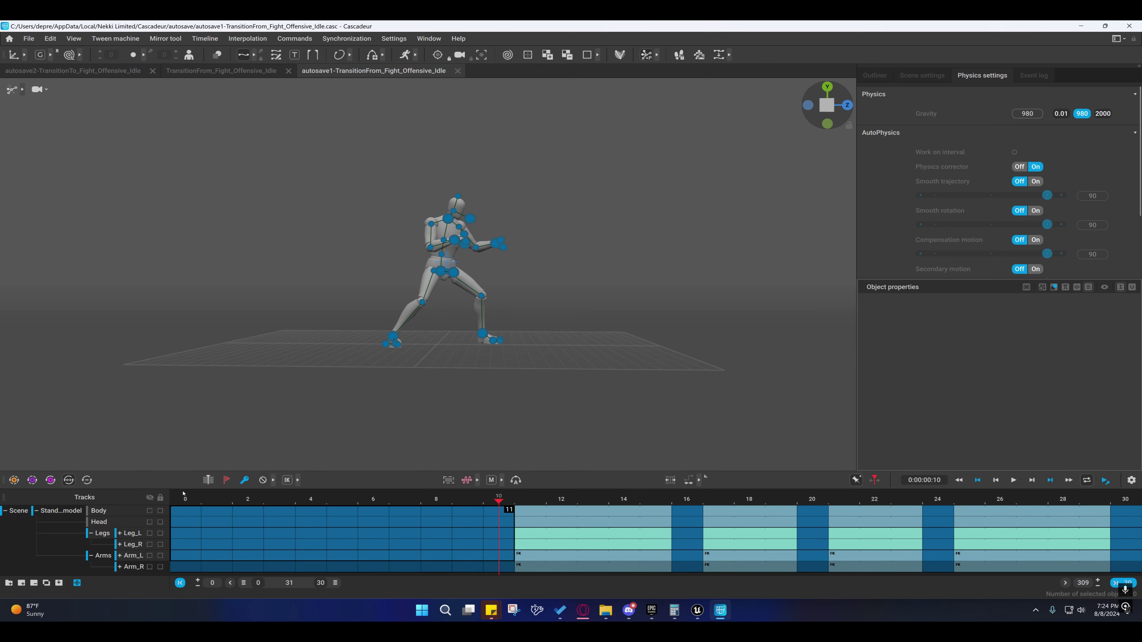
# Step: Reselect frames 0 to 10 across all tracks, and select the final pose at frame 30 across all tracks
pyautogui.moveTo(183, 509); pyautogui.dragTo(503, 577)
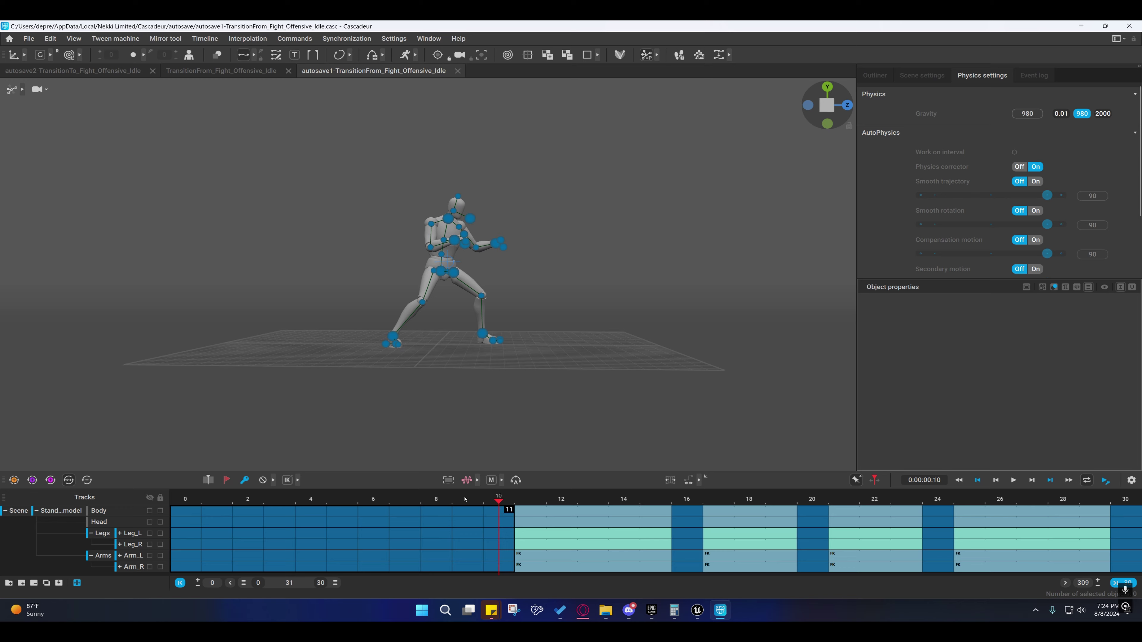
pyautogui.press('space')
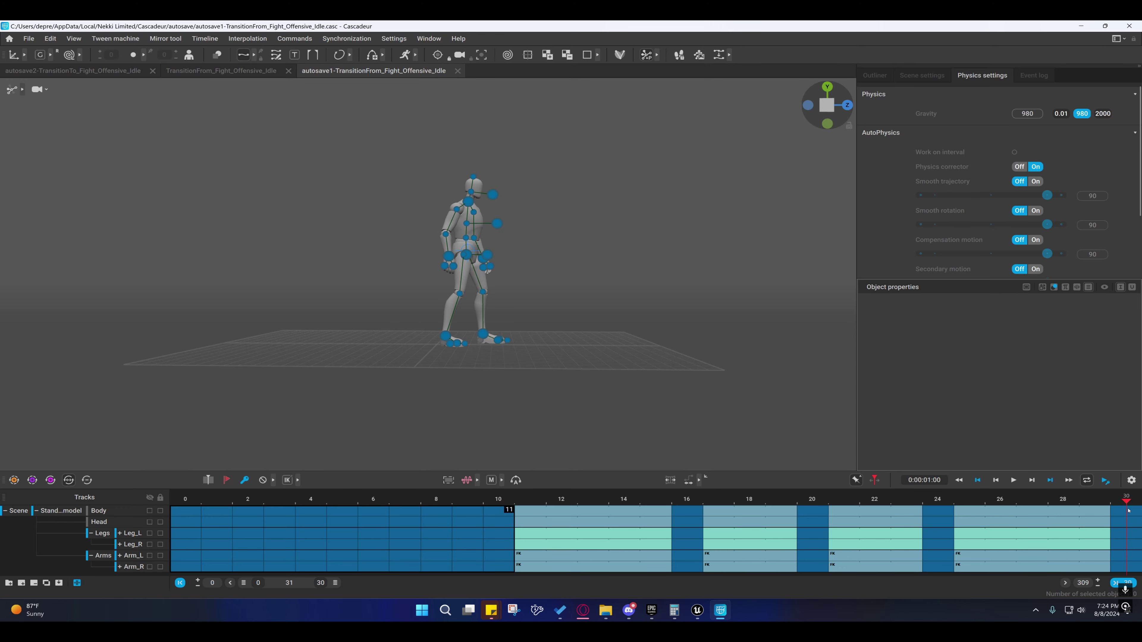
pyautogui.moveTo(1128, 511); pyautogui.dragTo(1128, 577)
pyautogui.moveTo(1129, 504)
pyautogui.mouseDown()
pyautogui.moveTo(1064, 516)
pyautogui.moveTo(1138, 511)
pyautogui.mouseUp()
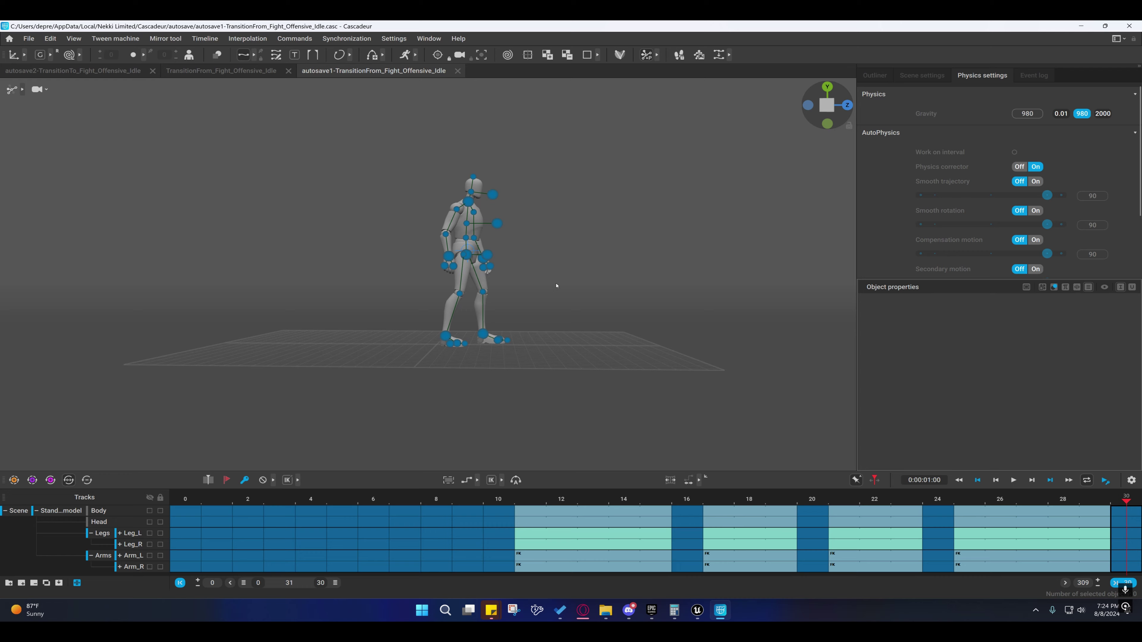
# Step: Inspect the character's pose from several angles at frames 30, 19 and 7 of the transition out of the fight idle
pyautogui.keyDown('alt'); pyautogui.moveTo(557, 285); pyautogui.dragTo(448, 316); pyautogui.keyUp('alt')
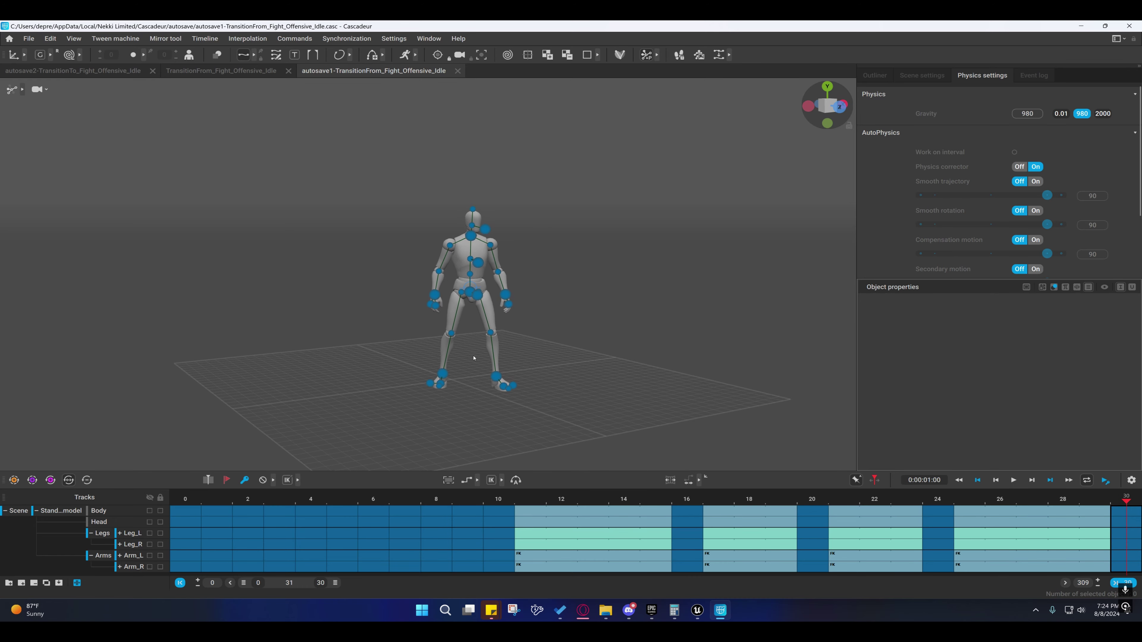
pyautogui.keyDown('alt'); pyautogui.moveTo(473, 359); pyautogui.dragTo(492, 359); pyautogui.keyUp('alt')
pyautogui.moveTo(658, 500); pyautogui.dragTo(776, 520)
pyautogui.keyDown('alt'); pyautogui.moveTo(324, 244); pyautogui.dragTo(483, 282); pyautogui.keyUp('alt')
pyautogui.keyDown('alt'); pyautogui.moveTo(483, 282); pyautogui.dragTo(519, 329, button='middle'); pyautogui.keyUp('alt')
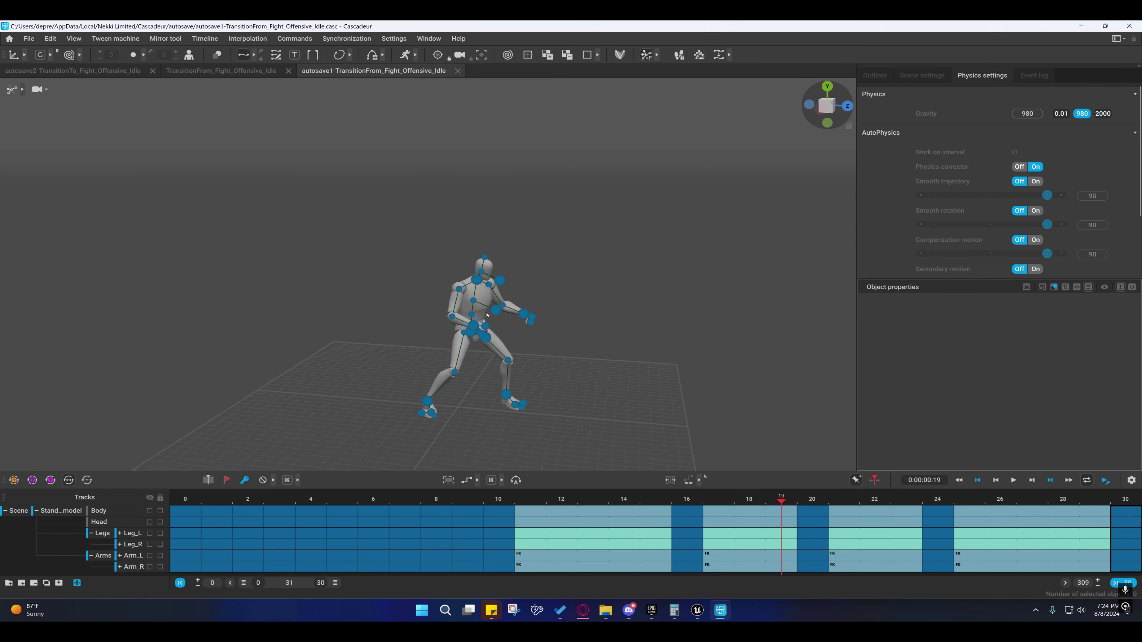
pyautogui.keyDown('alt'); pyautogui.moveTo(519, 329); pyautogui.dragTo(528, 385); pyautogui.keyUp('alt')
pyautogui.keyDown('alt'); pyautogui.moveTo(528, 385); pyautogui.dragTo(522, 344, button='middle'); pyautogui.keyUp('alt')
pyautogui.click(577, 493)
pyautogui.moveTo(577, 493); pyautogui.dragTo(404, 495)
pyautogui.keyDown('alt'); pyautogui.moveTo(367, 269); pyautogui.dragTo(334, 235, button='middle'); pyautogui.keyUp('alt')
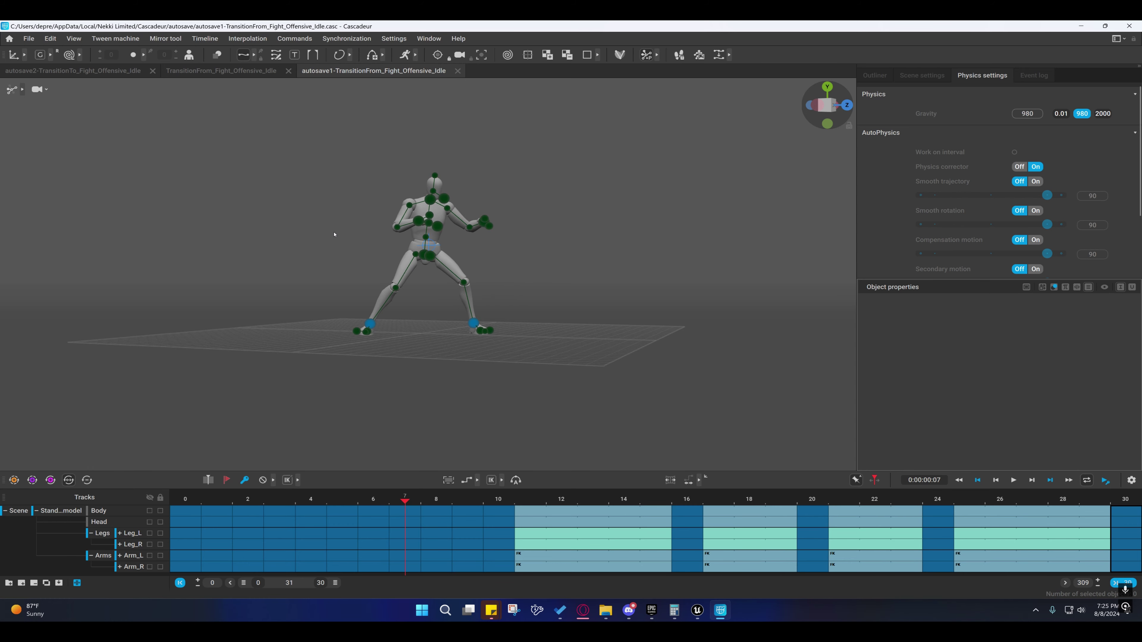
pyautogui.keyDown('alt'); pyautogui.moveTo(334, 235); pyautogui.dragTo(406, 243); pyautogui.keyUp('alt')
pyautogui.keyDown('alt'); pyautogui.moveTo(406, 243); pyautogui.dragTo(364, 226, button='middle'); pyautogui.keyUp('alt')
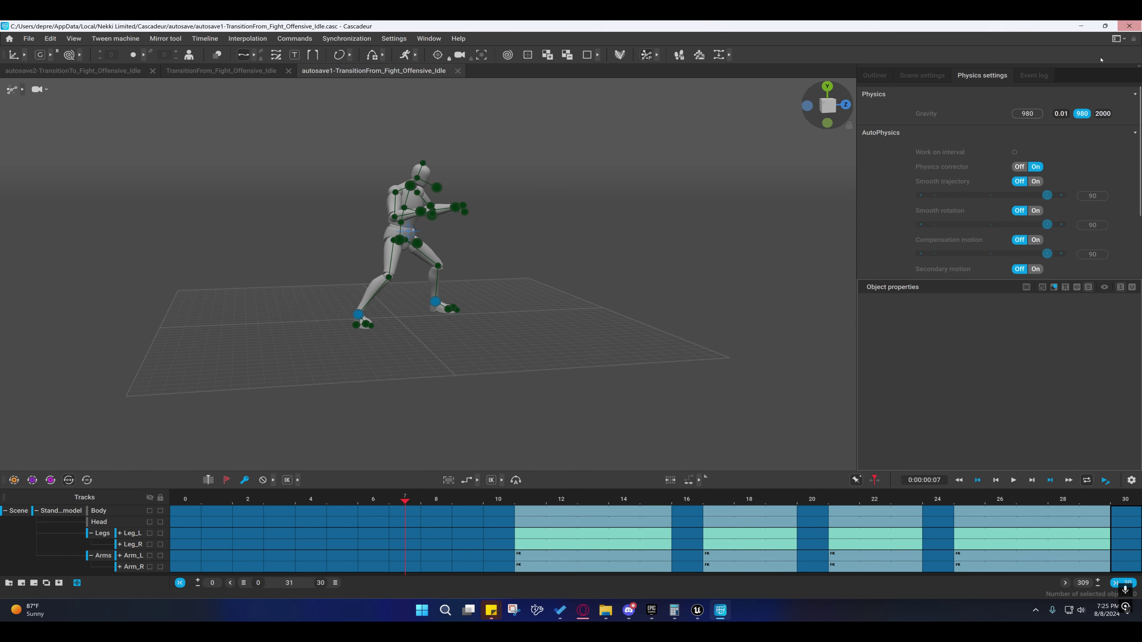
# Step: Close Cascadeur and, in Unreal Editor, scrub the TransitionTo_Fight_Offensive_Idle animation through frame 14 to frame 22
pyautogui.click(1128, 26)
pyautogui.moveTo(343, 460); pyautogui.dragTo(501, 458)
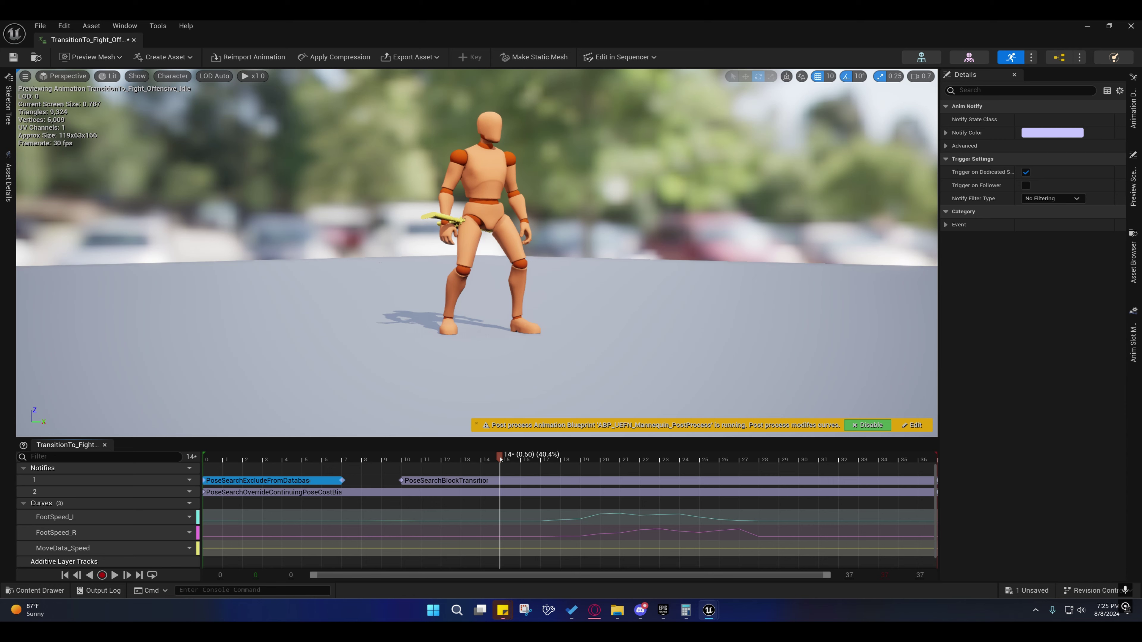
pyautogui.moveTo(501, 459); pyautogui.dragTo(653, 461)
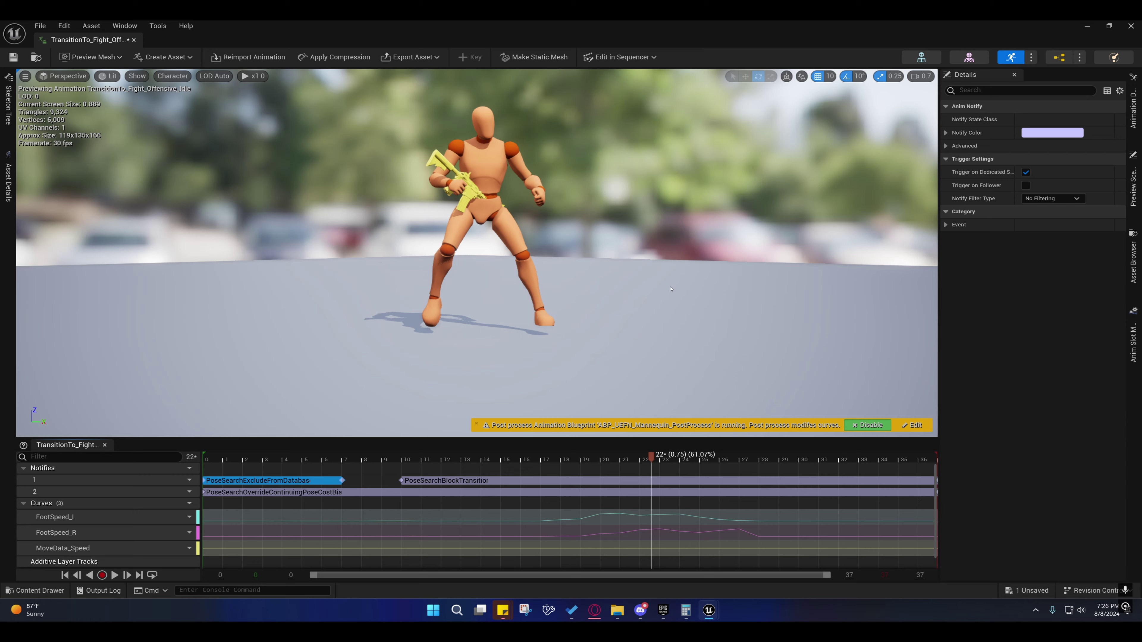
# Step: Scrub the early standing frames and align the playhead with the end of the PoseSearchExcludeFromDatabase notify at frame 7
pyautogui.moveTo(361, 459); pyautogui.dragTo(476, 459)
pyautogui.moveTo(391, 469)
pyautogui.mouseDown()
pyautogui.moveTo(243, 458)
pyautogui.moveTo(400, 459)
pyautogui.moveTo(346, 457)
pyautogui.moveTo(382, 455)
pyautogui.mouseUp()
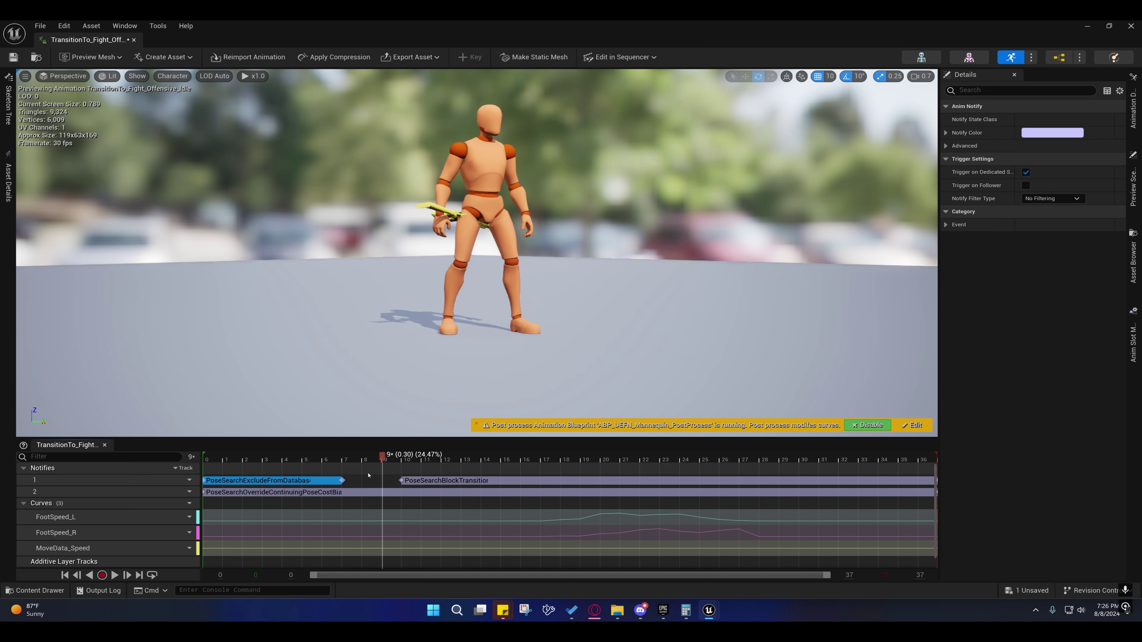
pyautogui.moveTo(359, 457); pyautogui.dragTo(393, 463)
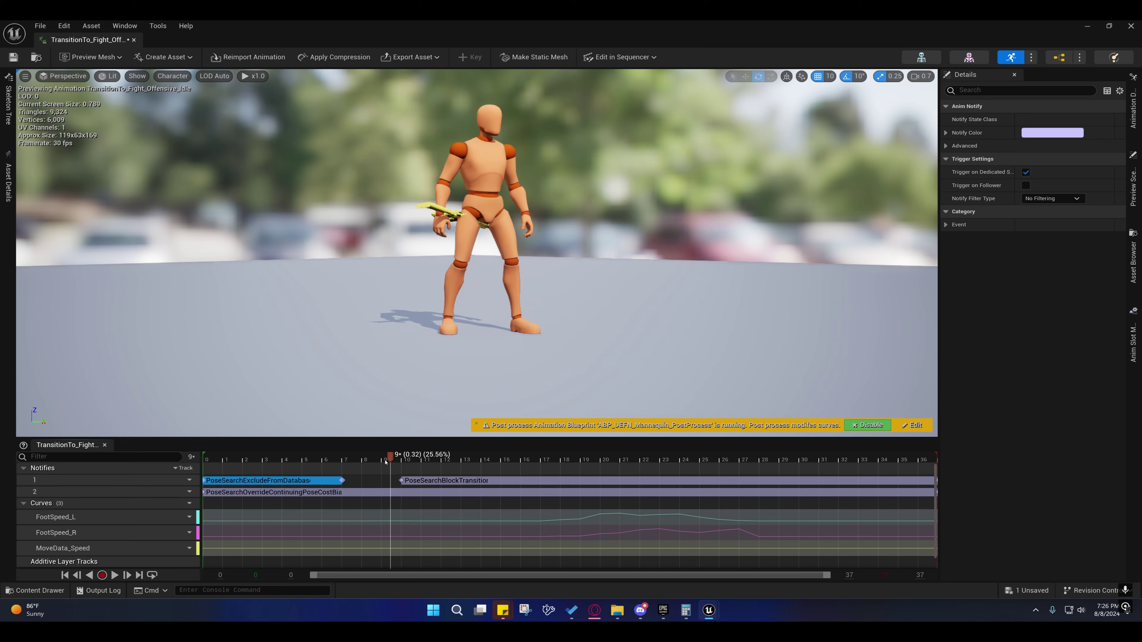
pyautogui.moveTo(389, 458); pyautogui.dragTo(332, 464)
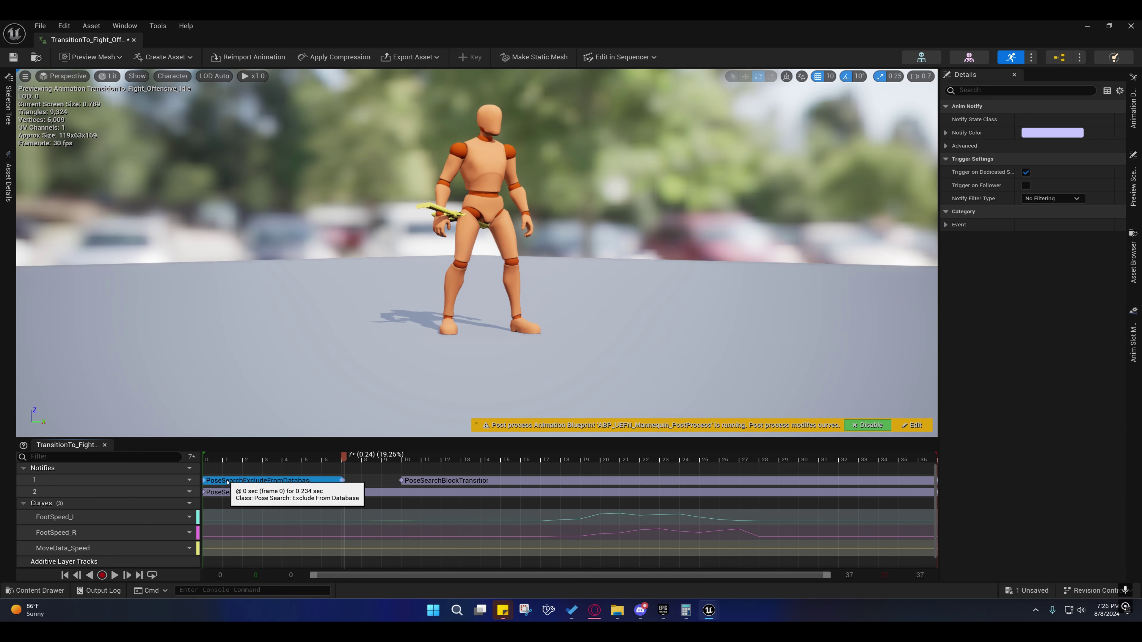
pyautogui.moveTo(344, 458)
pyautogui.mouseDown()
pyautogui.moveTo(206, 458)
pyautogui.moveTo(343, 456)
pyautogui.mouseUp()
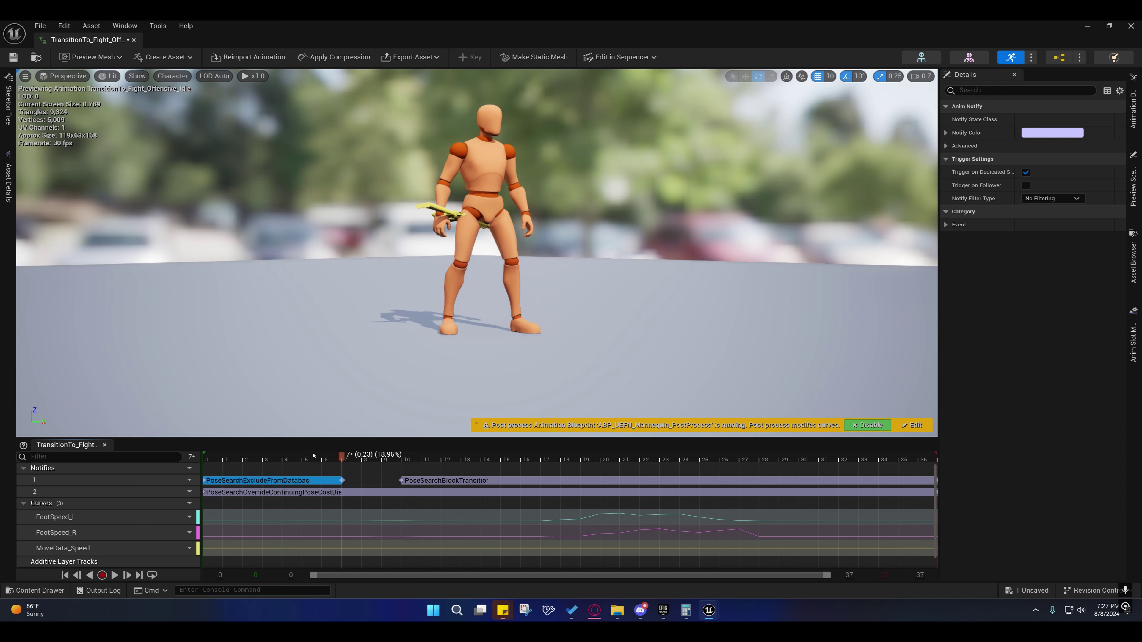
# Step: View the Exclude From Database and Block Transition options among the notify states that can be added to notify track 1
pyautogui.click(359, 483)
pyautogui.rightClick(358, 482)
pyautogui.moveTo(418, 510)
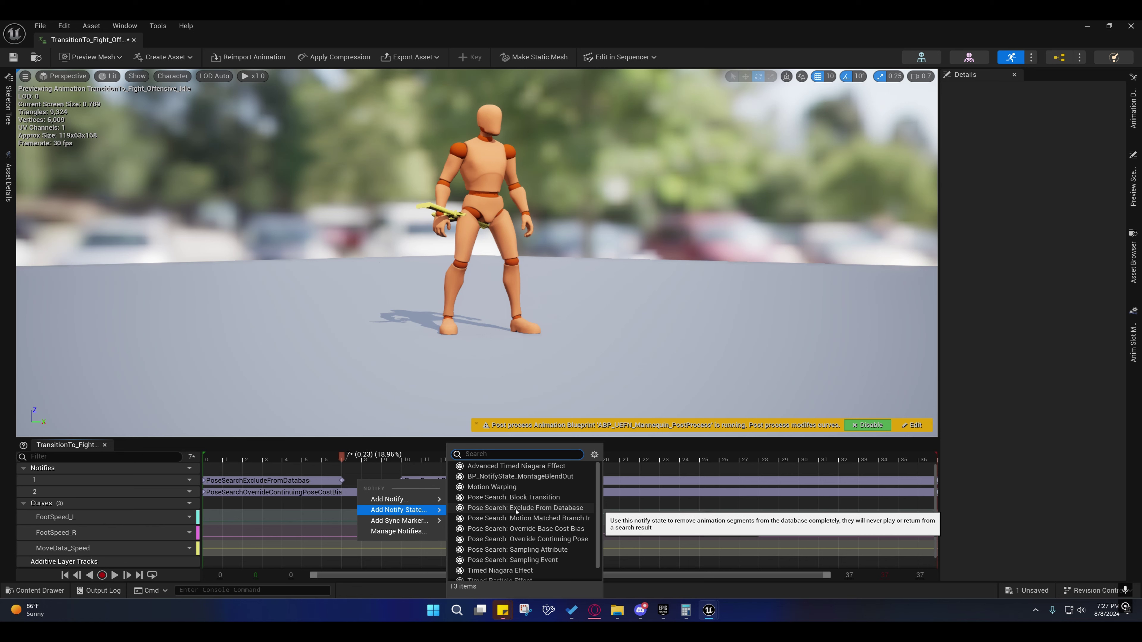
pyautogui.moveTo(343, 460); pyautogui.dragTo(394, 467)
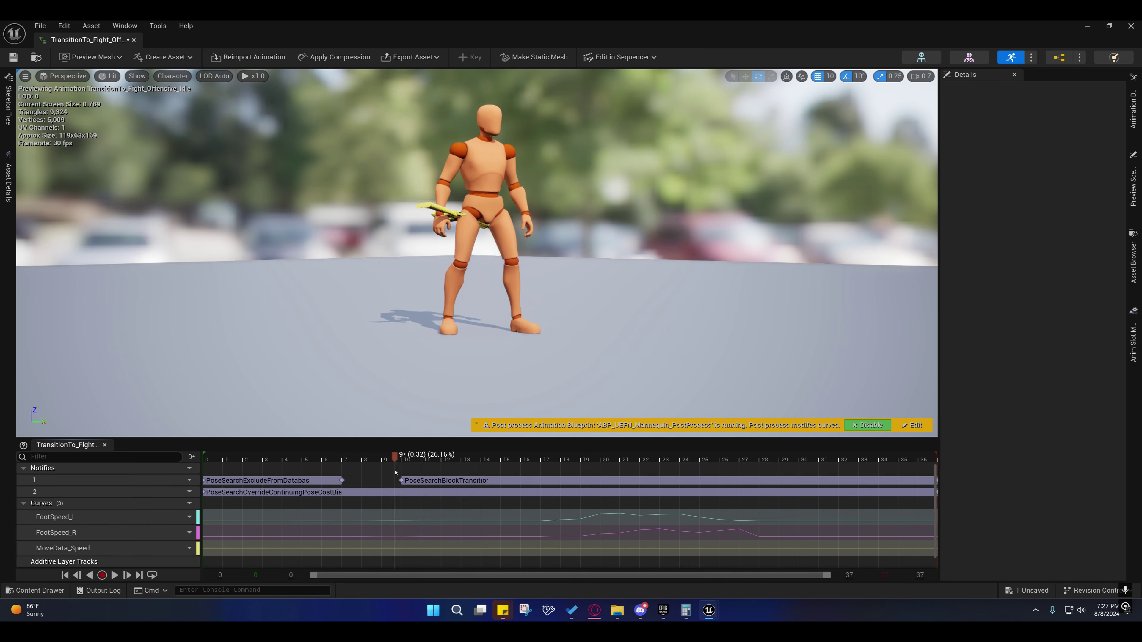
pyautogui.rightClick(377, 484)
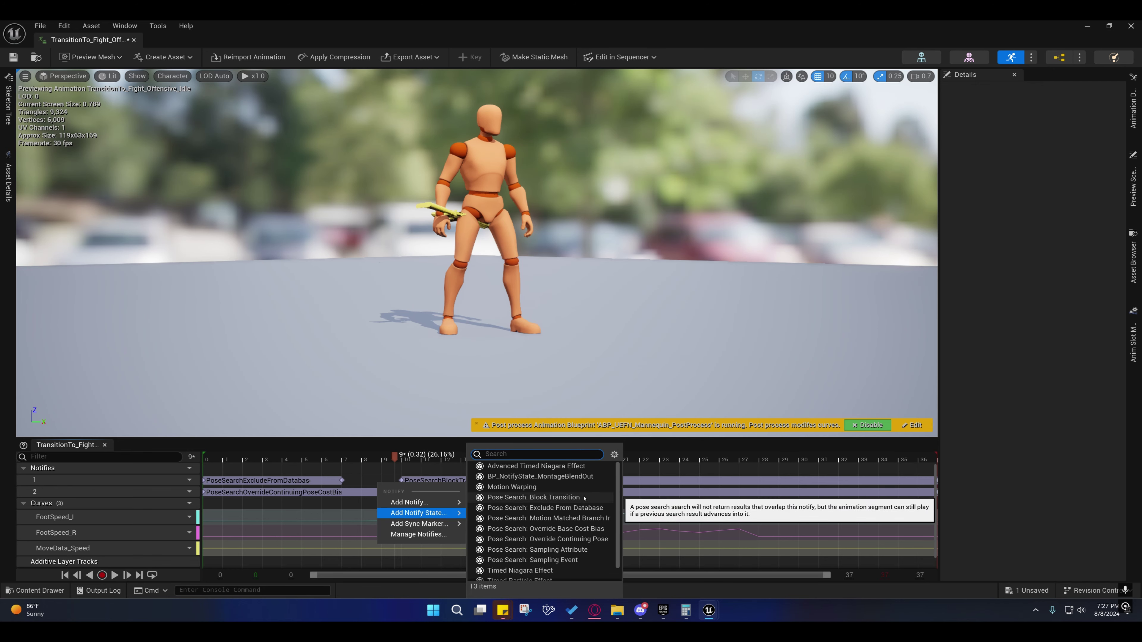
# Step: Select the PoseSearchBlockTransition notify and scrub from its start to the animation's end at frame 37
pyautogui.click(410, 457)
pyautogui.moveTo(410, 458)
pyautogui.mouseDown()
pyautogui.moveTo(459, 457)
pyautogui.moveTo(401, 459)
pyautogui.mouseUp()
pyautogui.click(428, 480)
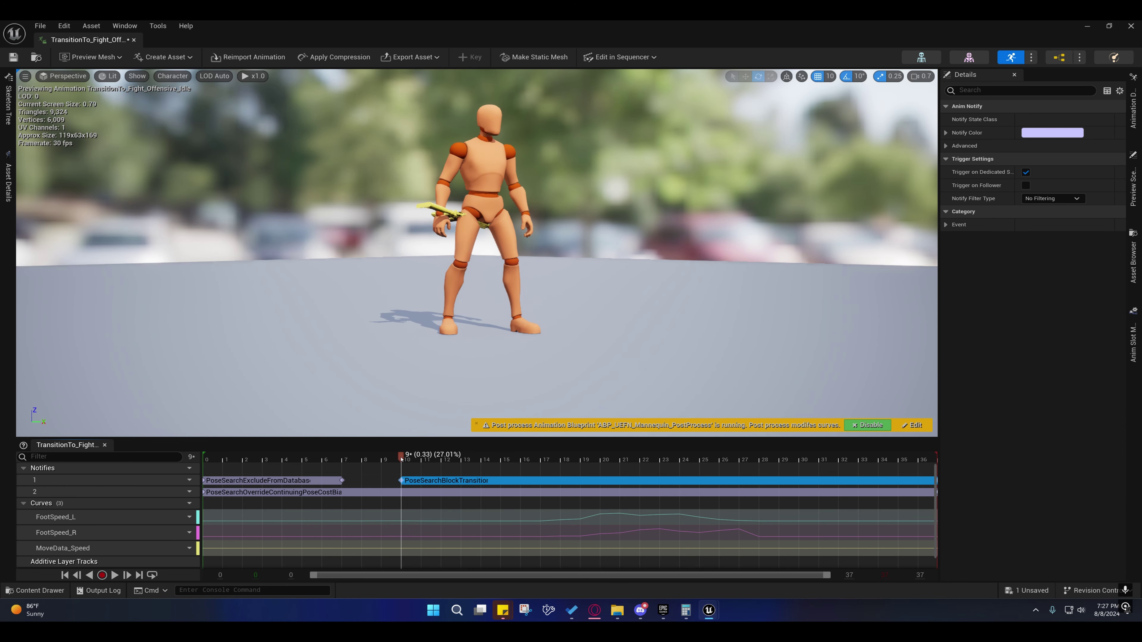
pyautogui.moveTo(401, 457); pyautogui.dragTo(971, 456)
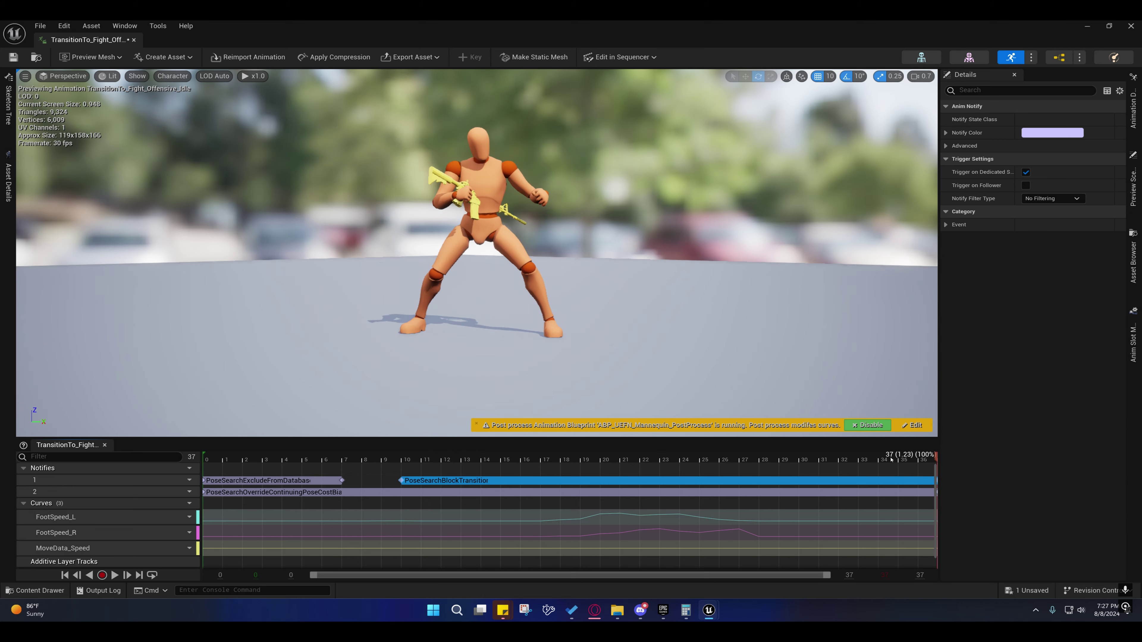
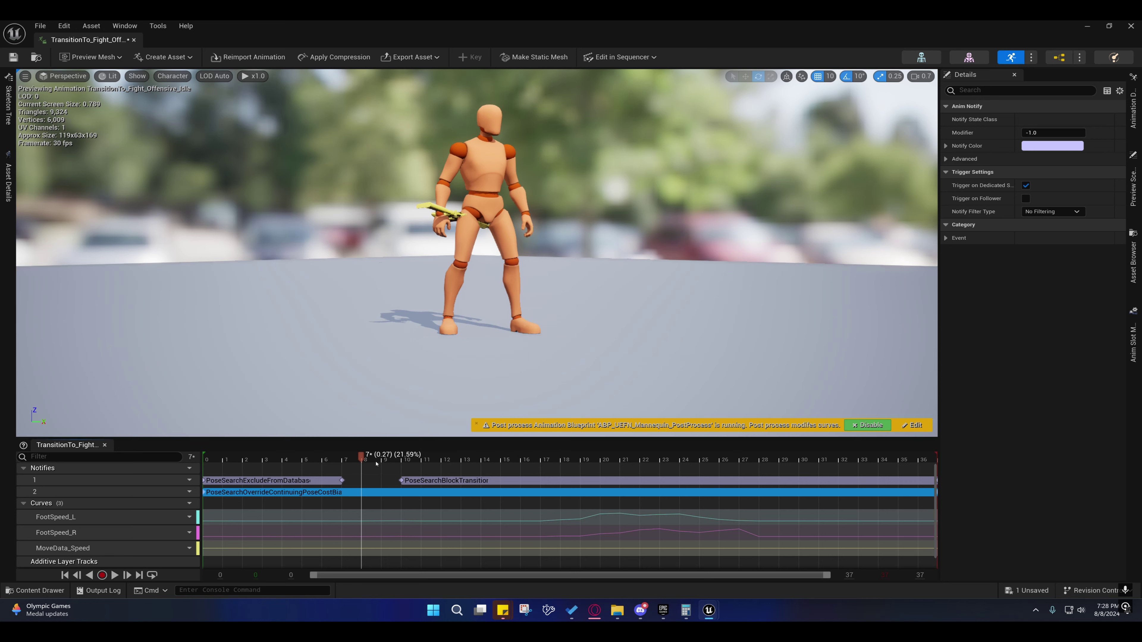
# Step: Scrub back and forth between about frames 8 and 18 to examine the span governed by the Override Continuing Pose Cost Bias notify
pyautogui.moveTo(365, 461); pyautogui.dragTo(563, 480)
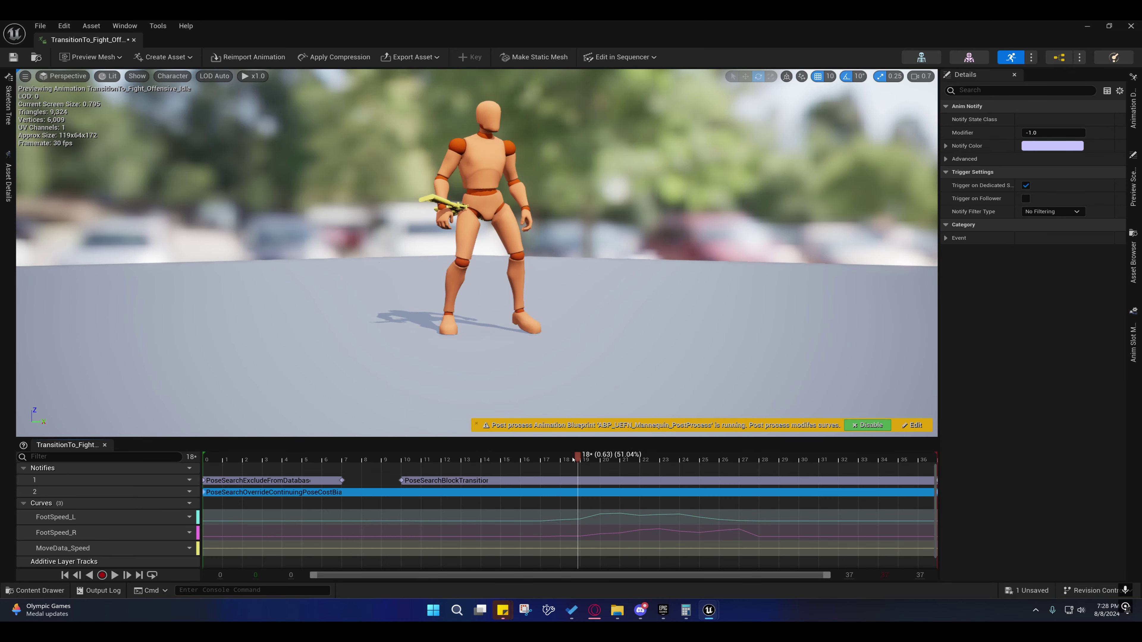
pyautogui.moveTo(964, 133)
pyautogui.click(415, 465)
pyautogui.click(379, 461)
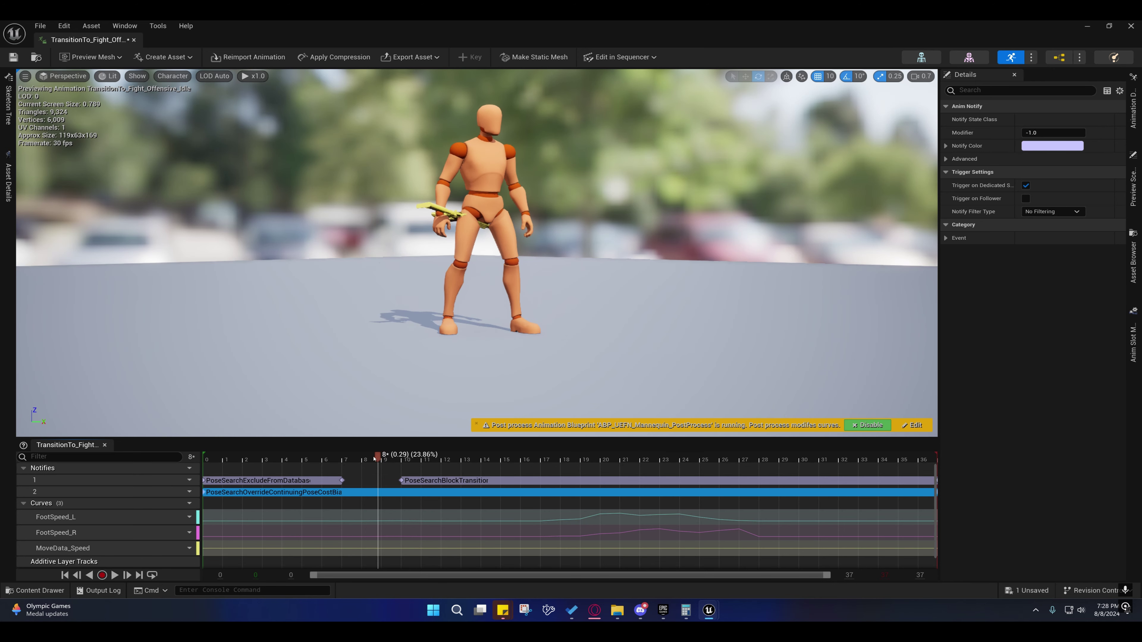
pyautogui.moveTo(378, 459); pyautogui.dragTo(550, 459)
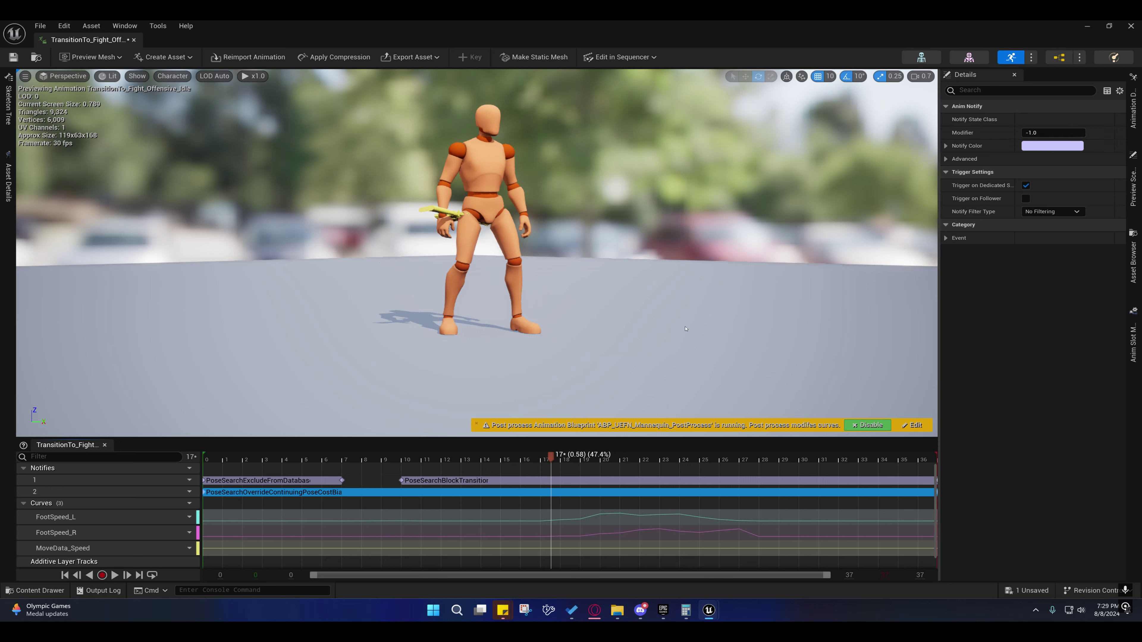
pyautogui.moveTo(551, 459); pyautogui.dragTo(391, 460)
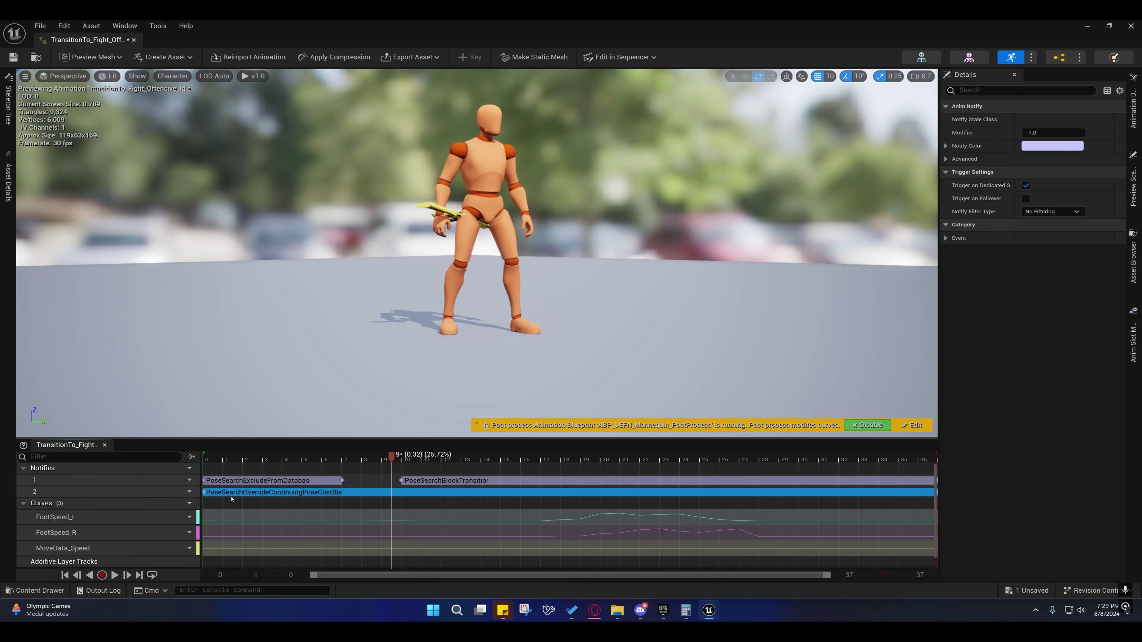
# Step: Remove the MoveData_Speed curve from the animation and select the FootSpeed_L curve
pyautogui.rightClick(63, 549)
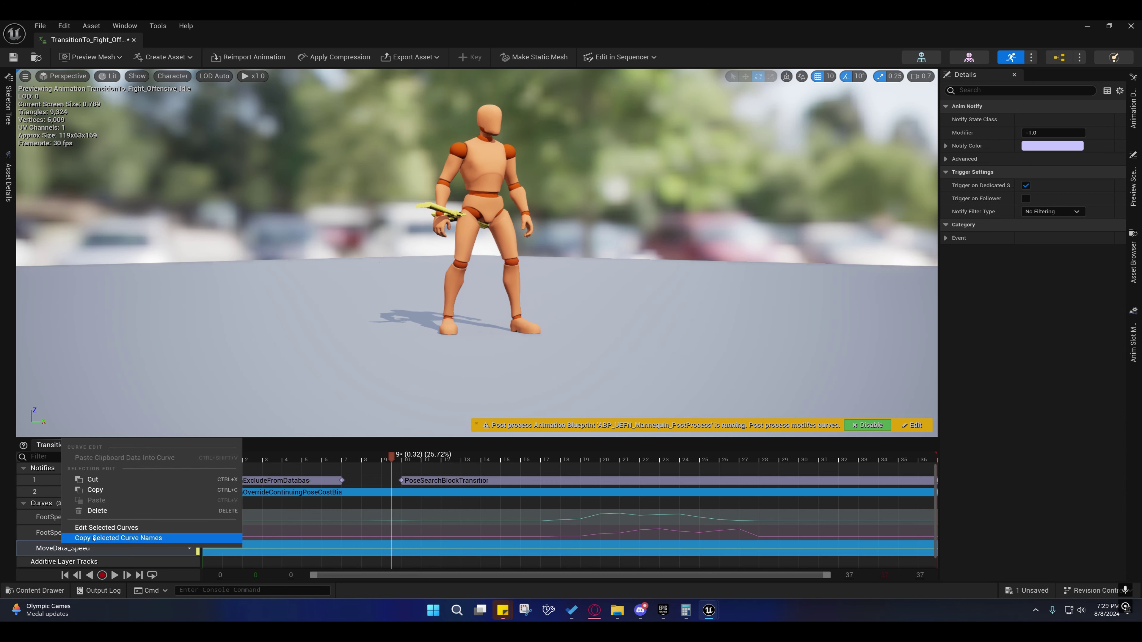
pyautogui.click(560, 548)
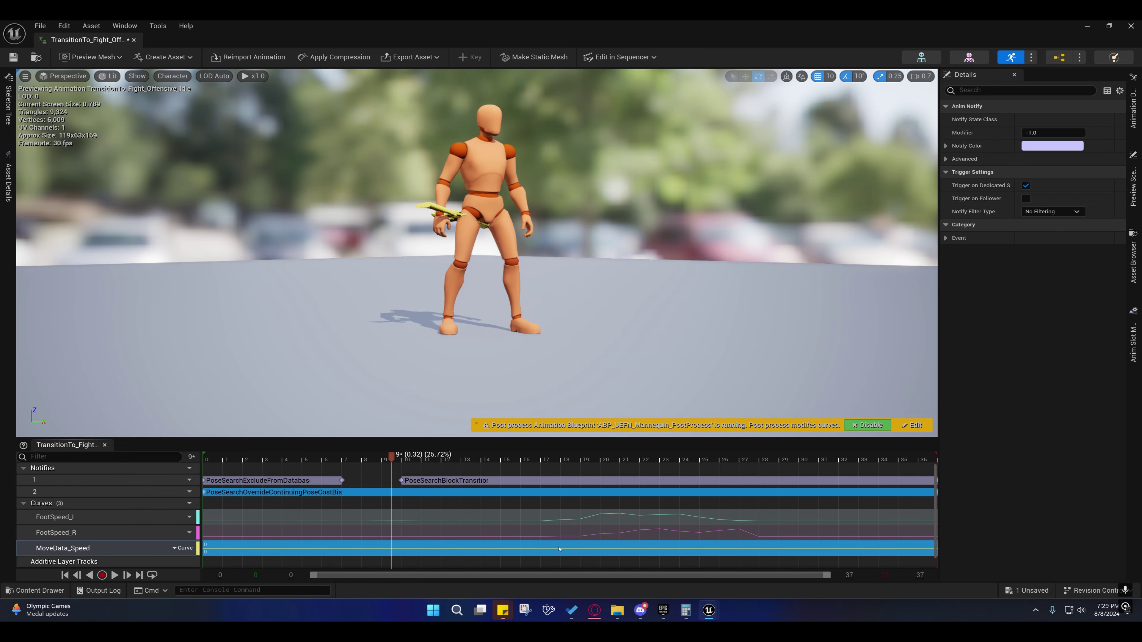
pyautogui.click(175, 548)
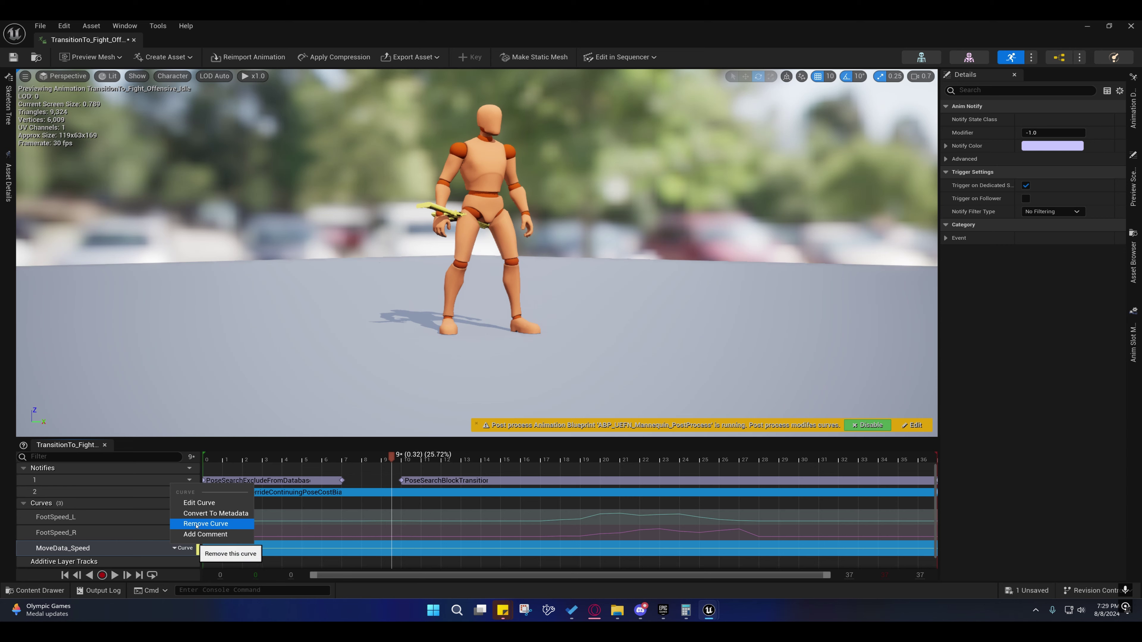
pyautogui.click(204, 524)
pyautogui.click(125, 517)
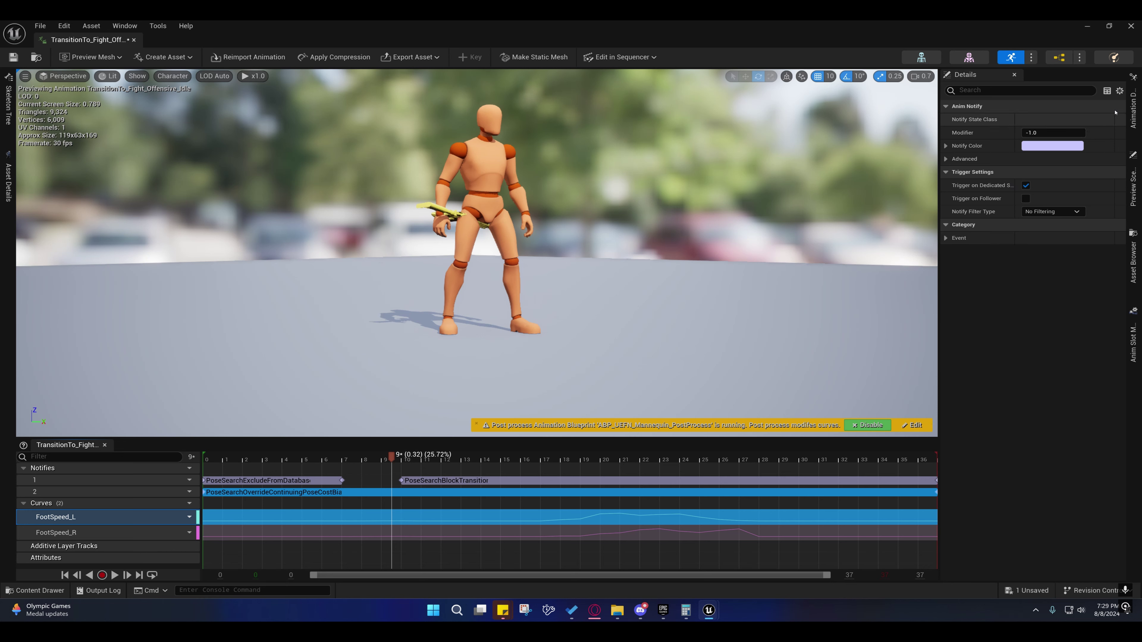
# Step: Show the Animation Data Modifiers and remove the AM_MoveData_Speed modifier, reverting it before removal
pyautogui.click(1138, 125)
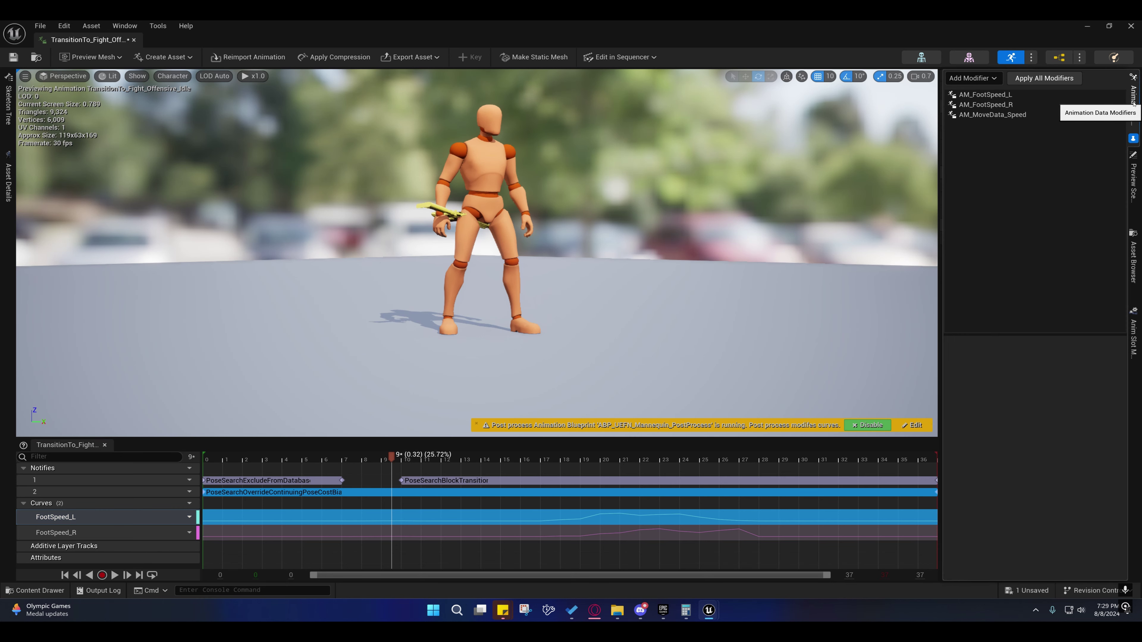
pyautogui.click(128, 27)
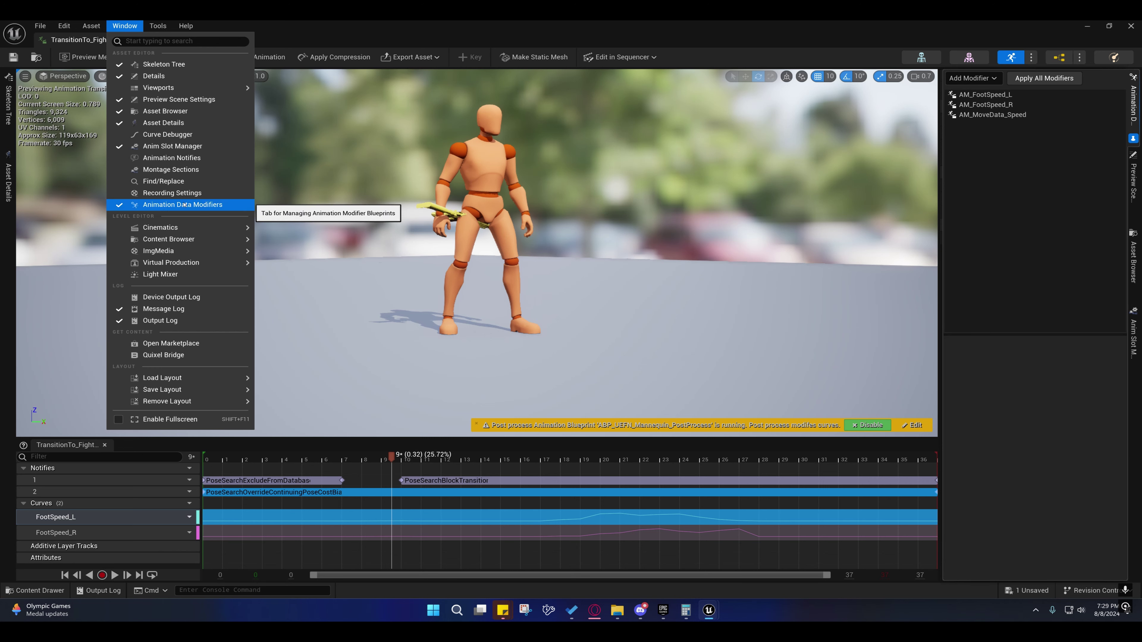
pyautogui.click(1001, 108)
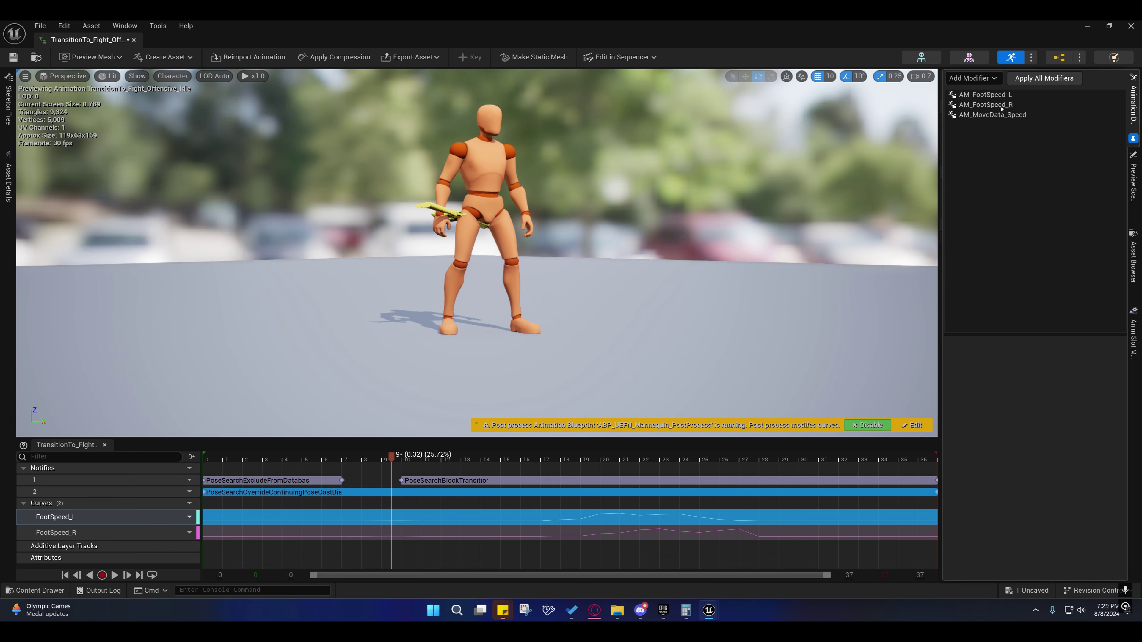
pyautogui.rightClick(974, 115)
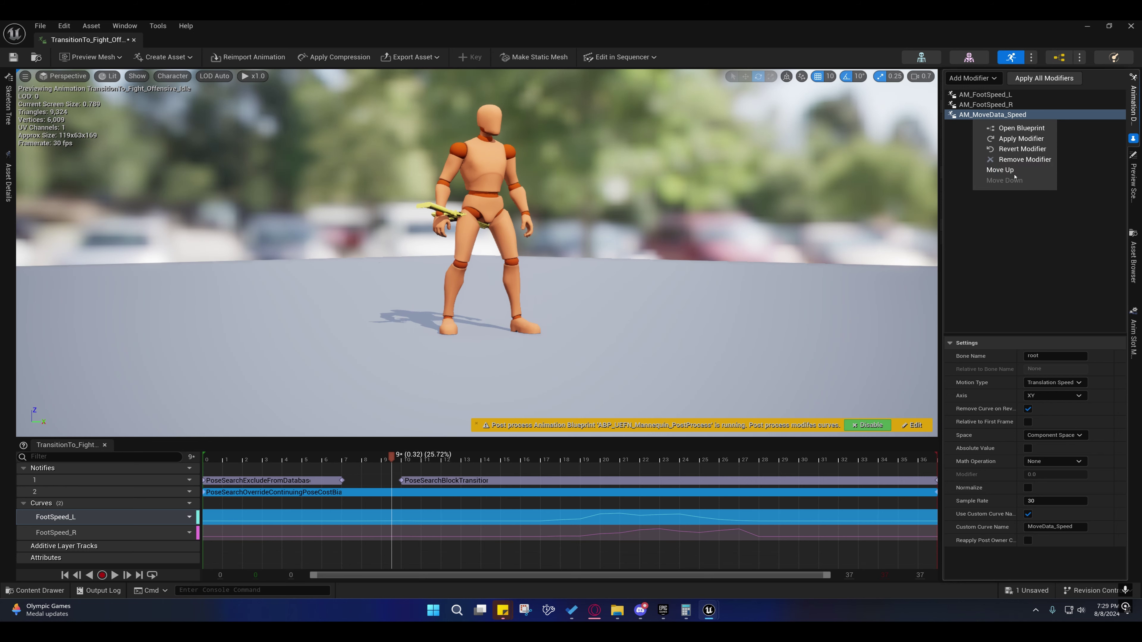
pyautogui.click(1006, 160)
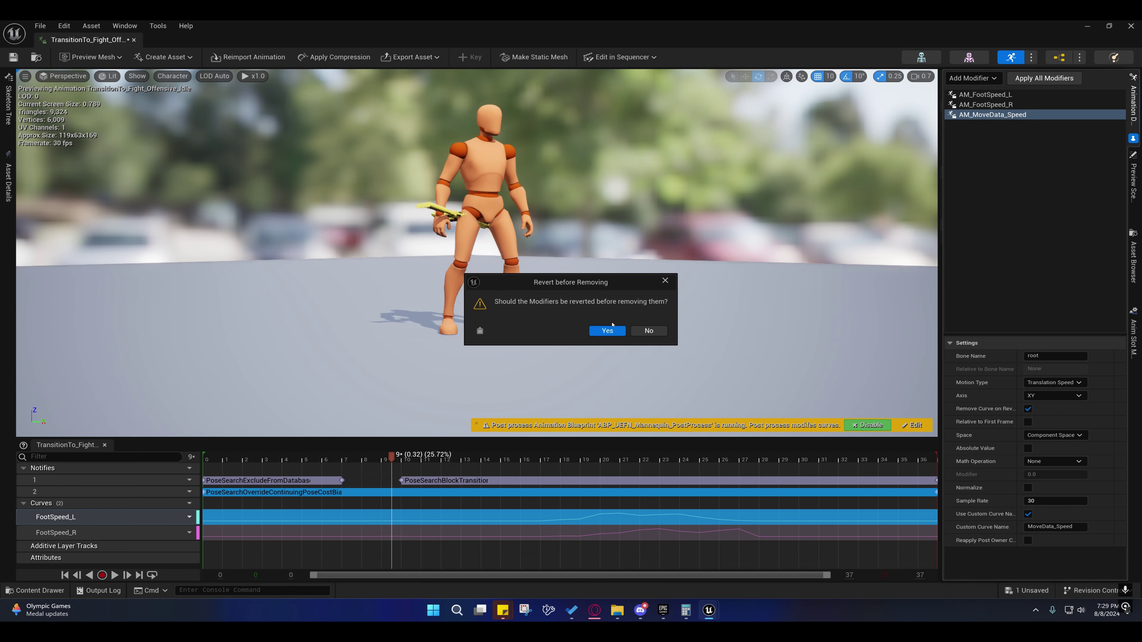
pyautogui.click(607, 331)
# Step: Look through the available animation modifiers and view the settings of the applied AM_FootSpeed_L modifier
pyautogui.click(972, 78)
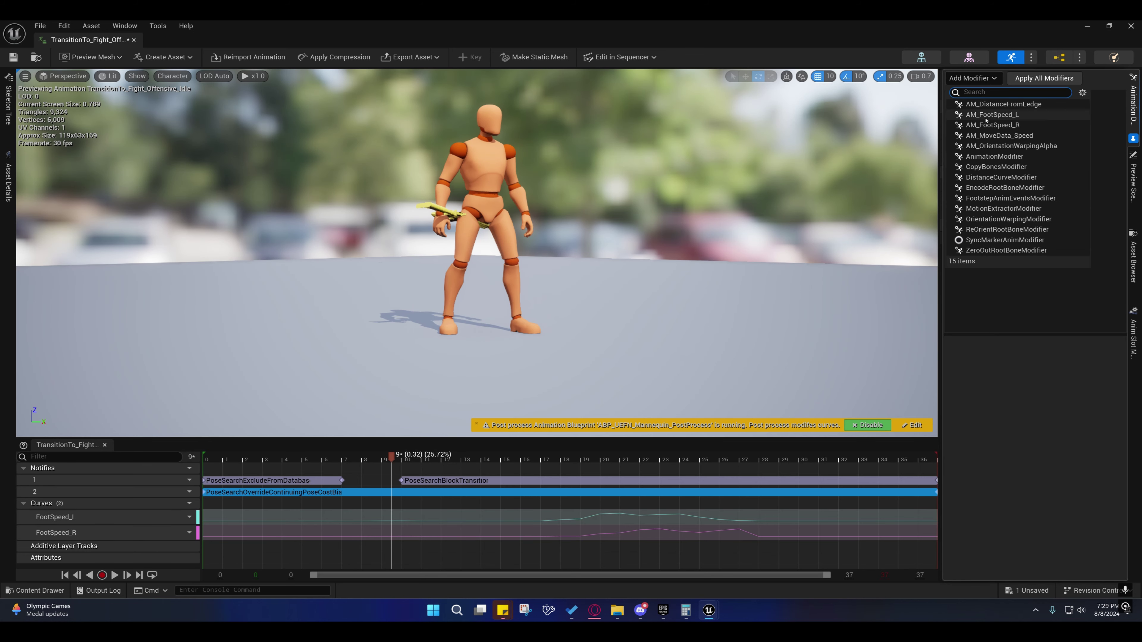
pyautogui.click(1002, 125)
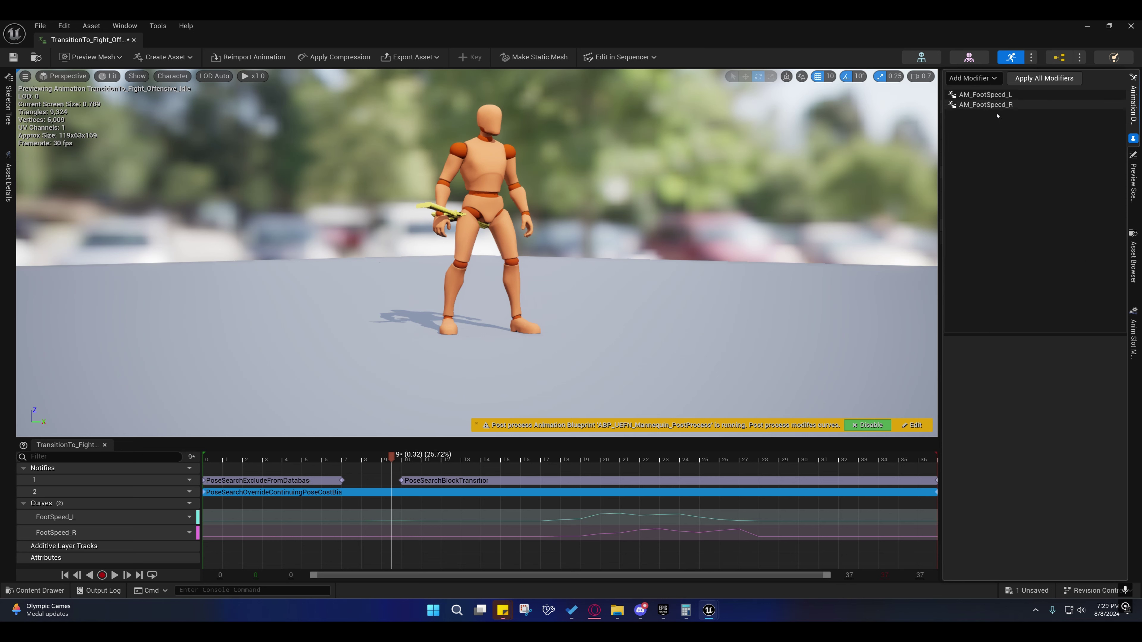
pyautogui.click(1030, 95)
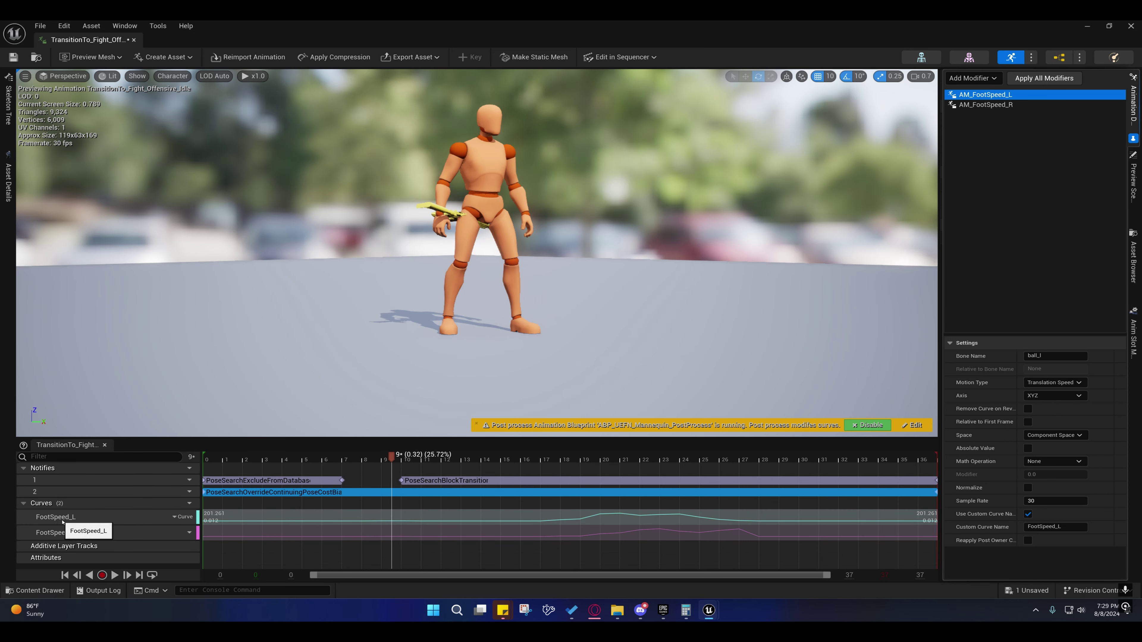
# Step: Scrub the transition animation to about frame 19 to check its foot speed curves, and save the modified asset
pyautogui.click(260, 458)
pyautogui.moveTo(242, 461); pyautogui.dragTo(584, 466)
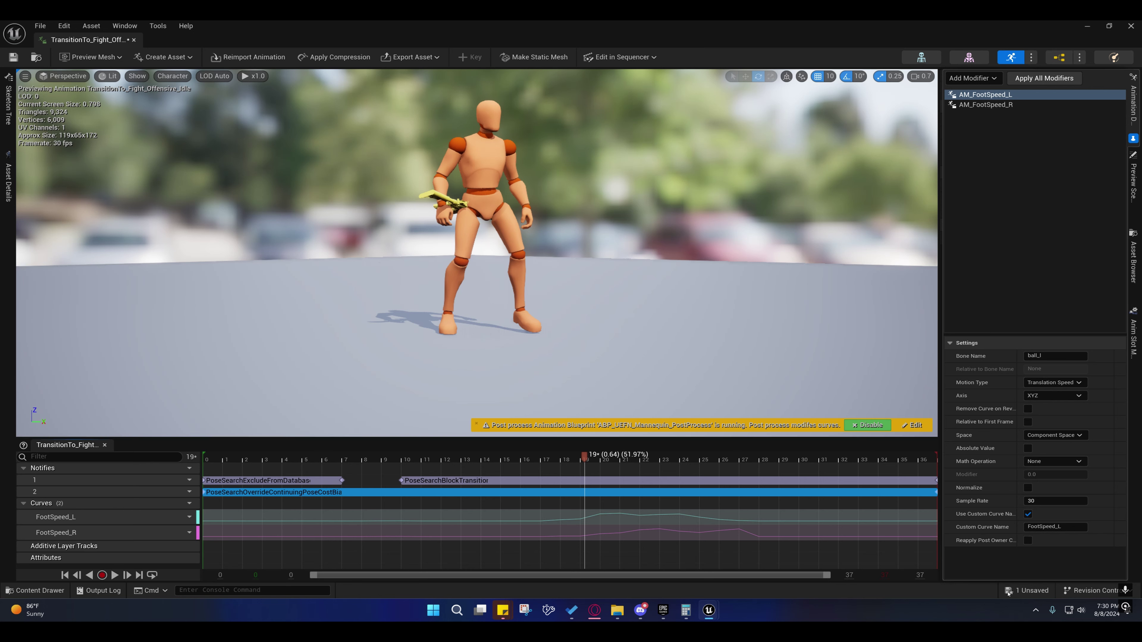
pyautogui.click(1021, 591)
pyautogui.click(653, 425)
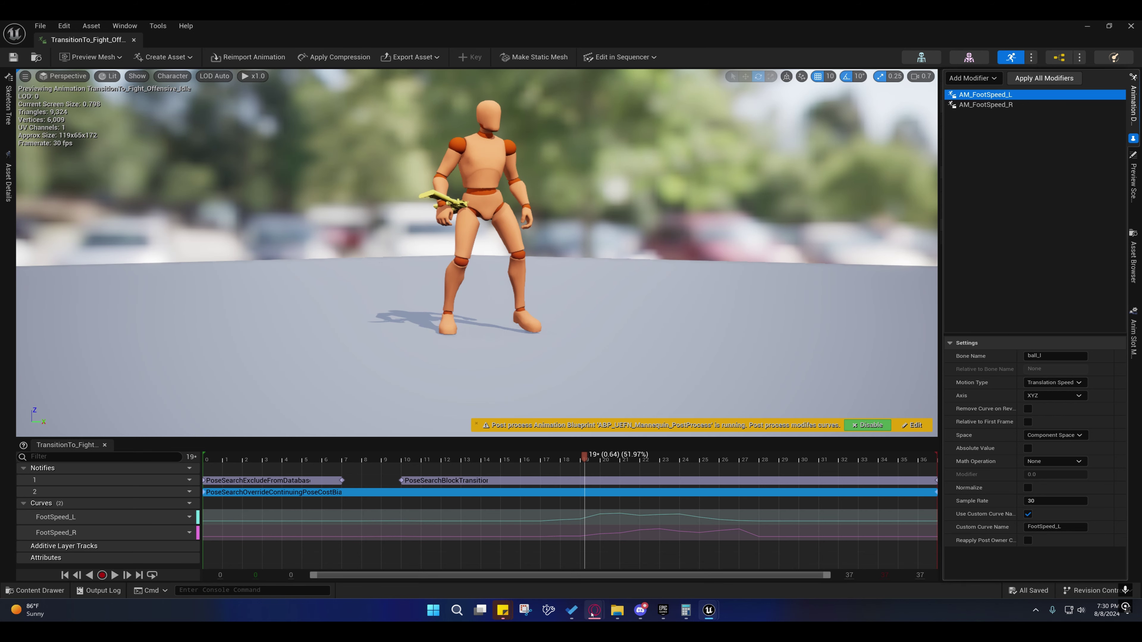
# Step: Switch to Microsoft To Do and mark "Why we transition back into the Idle" as completed in Custom_Idle_Keynotes
pyautogui.click(572, 610)
pyautogui.click(696, 213)
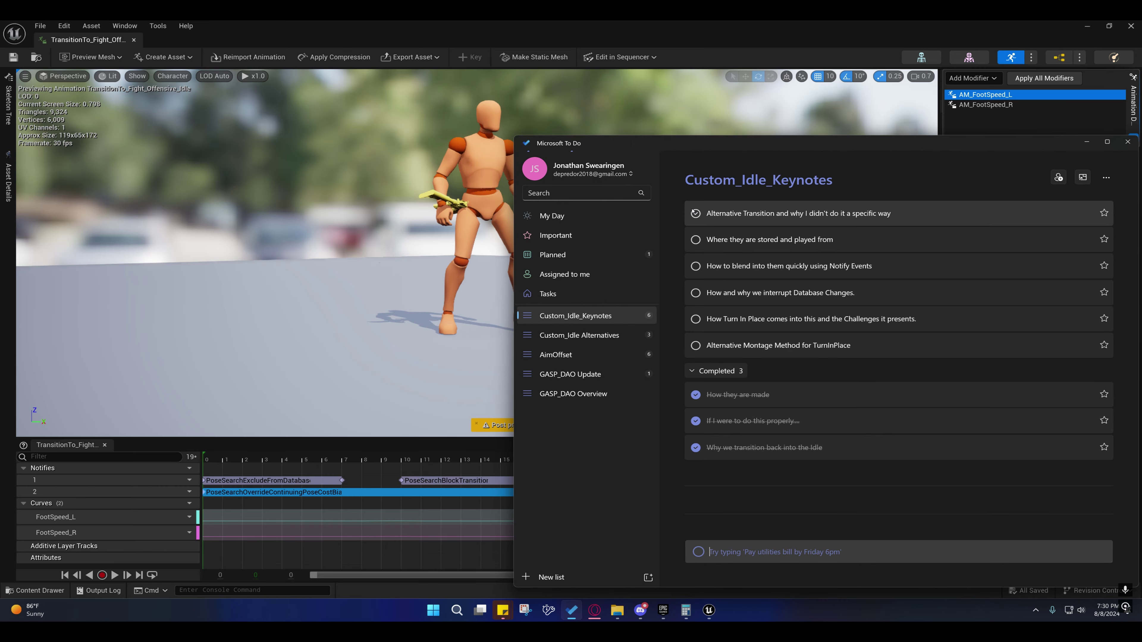
pyautogui.click(1087, 143)
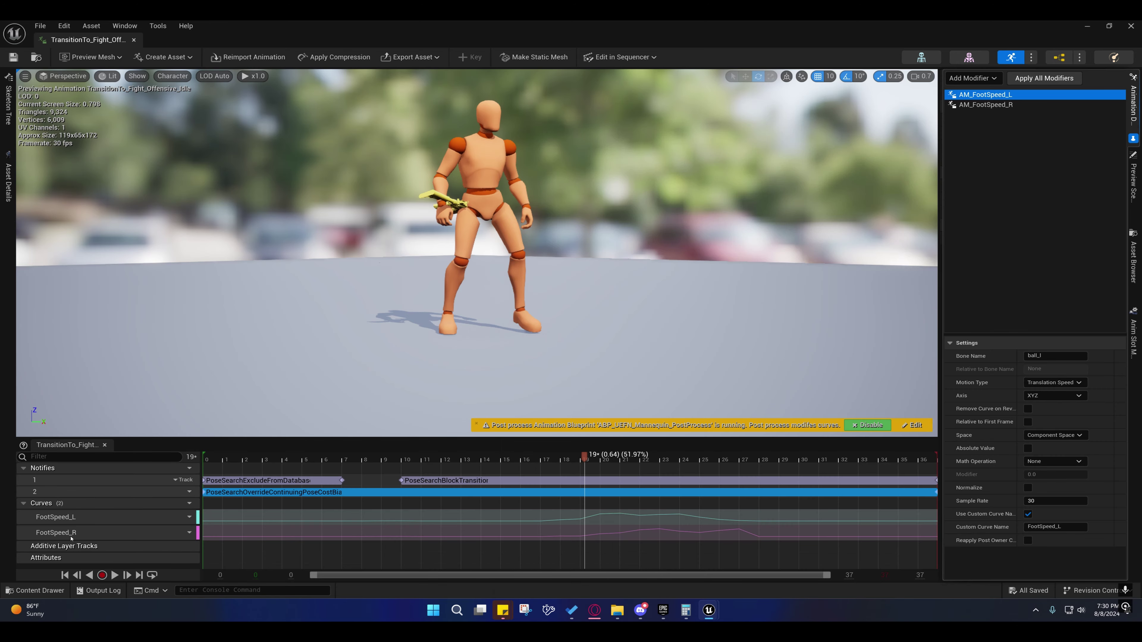
# Step: Locate the current transition animation's folder in the content browser and open the Fight_Offensive_Idle animation from it
pyautogui.click(35, 590)
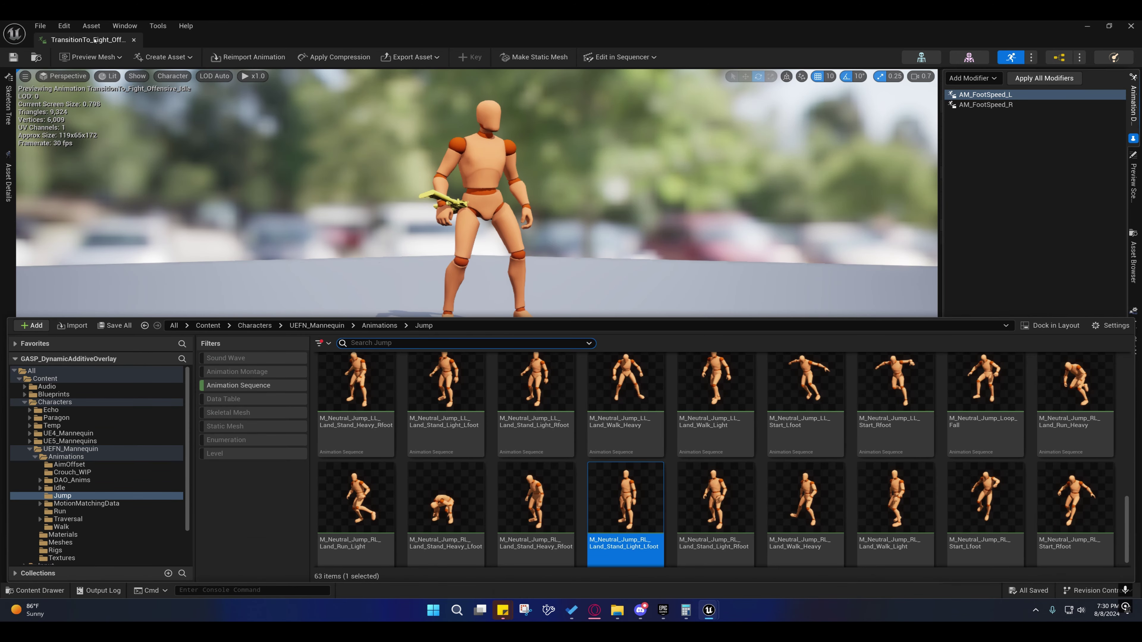
pyautogui.click(36, 57)
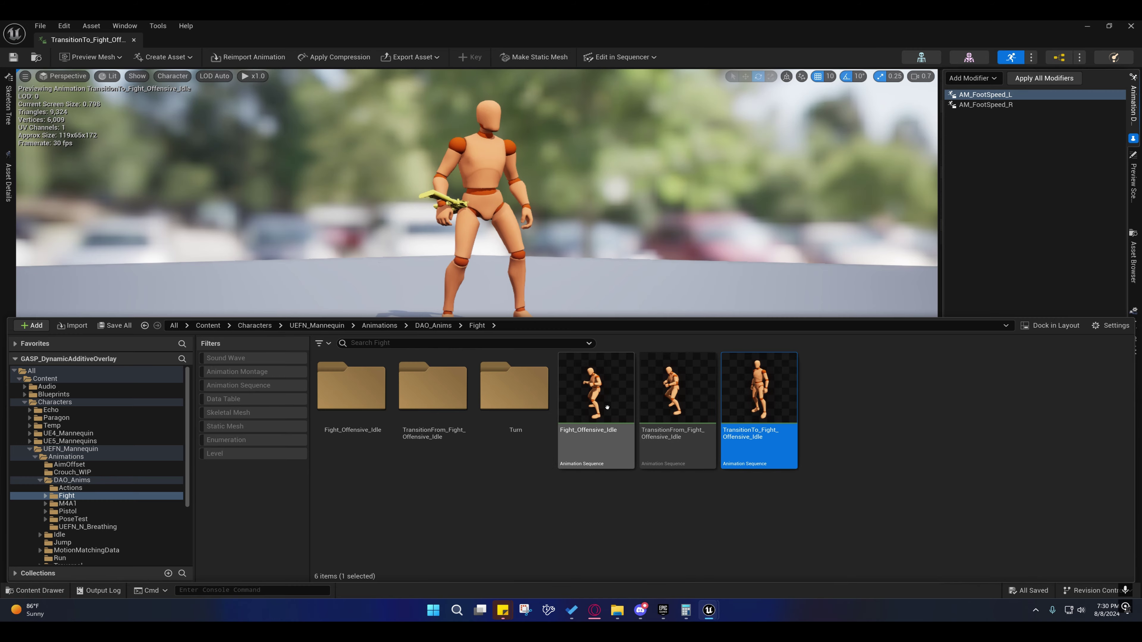
pyautogui.doubleClick(607, 407)
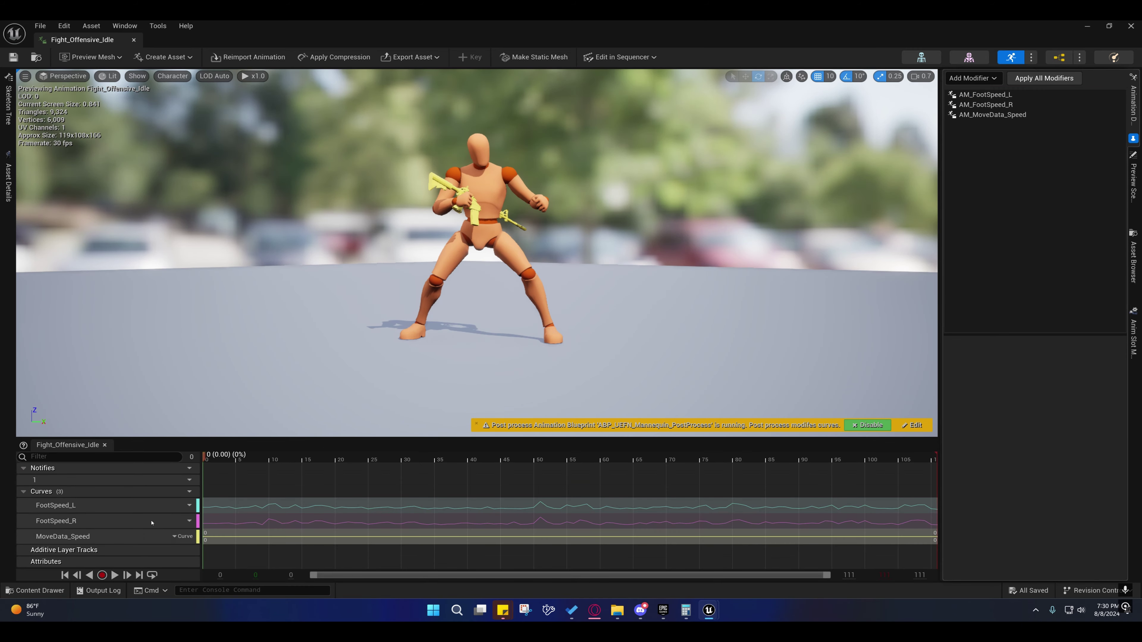
# Step: Remove the MoveData_Speed curve and the AM_MoveData_Speed modifier from Fight_Offensive_Idle
pyautogui.click(179, 538)
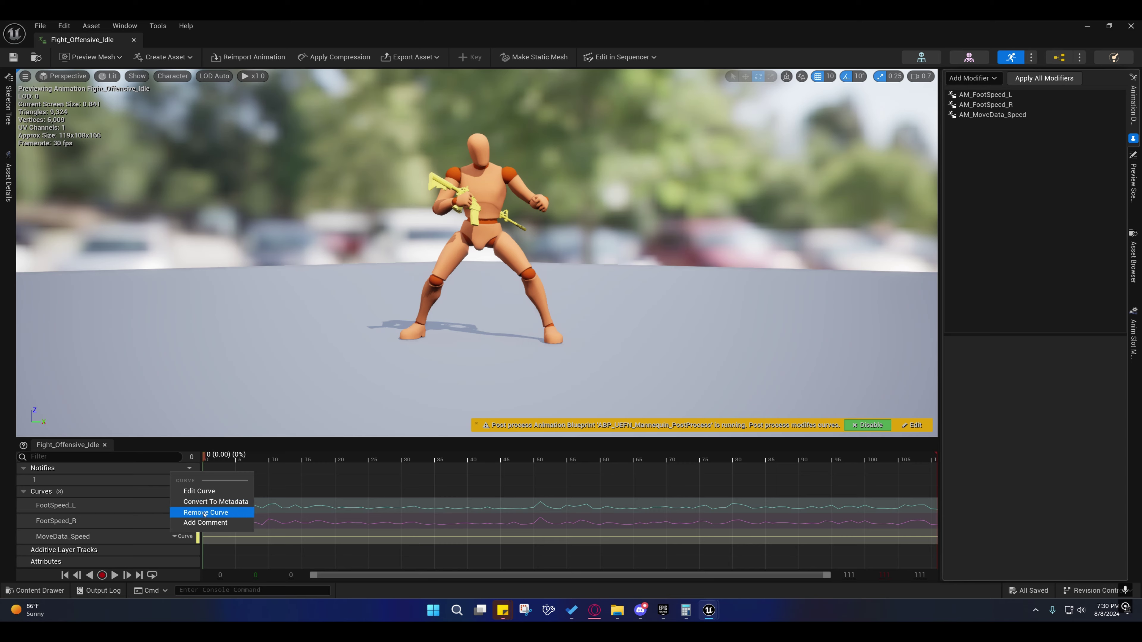
pyautogui.click(196, 514)
pyautogui.rightClick(959, 115)
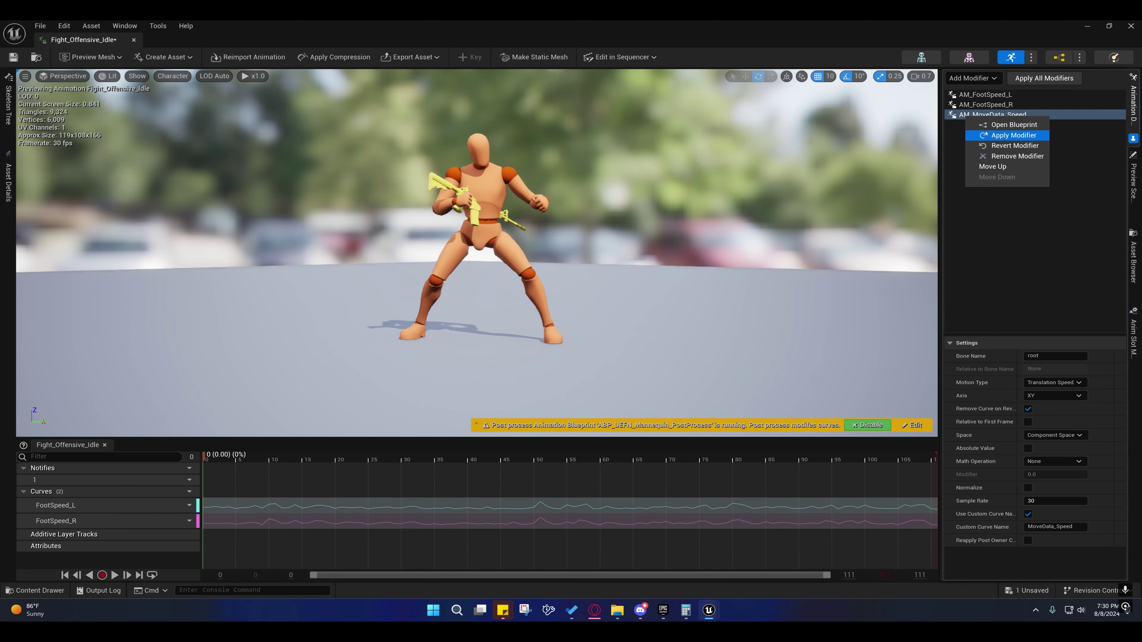
pyautogui.click(1000, 153)
pyautogui.click(606, 331)
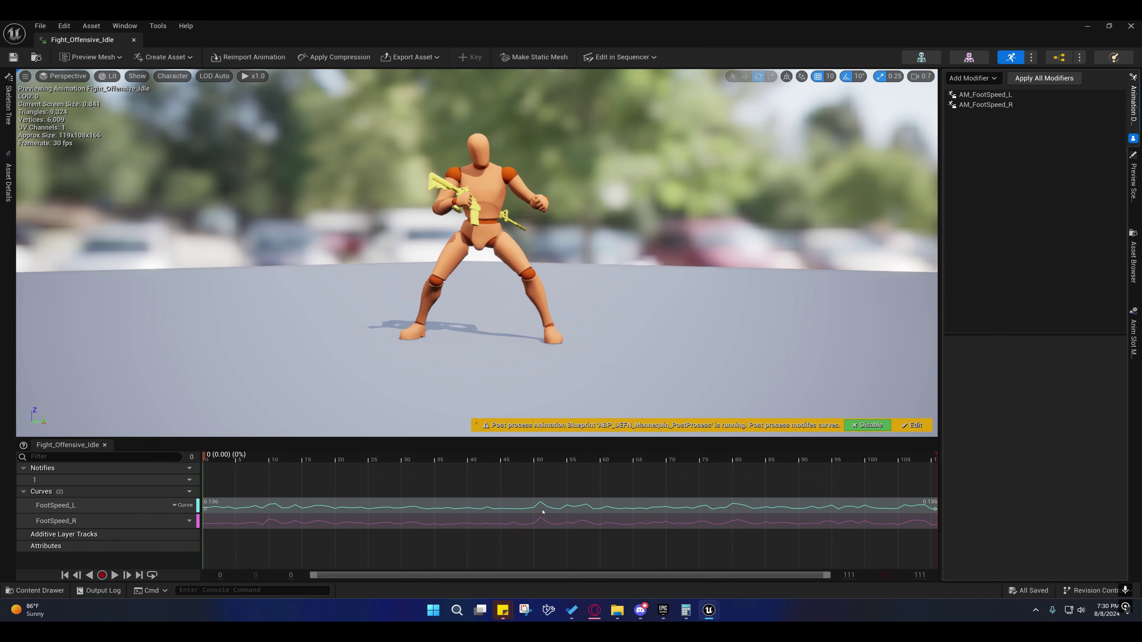
# Step: Scrub Fight_Offensive_Idle to its last frame, 111, and examine the character's fight stance in the viewport
pyautogui.moveTo(239, 463); pyautogui.dragTo(994, 427)
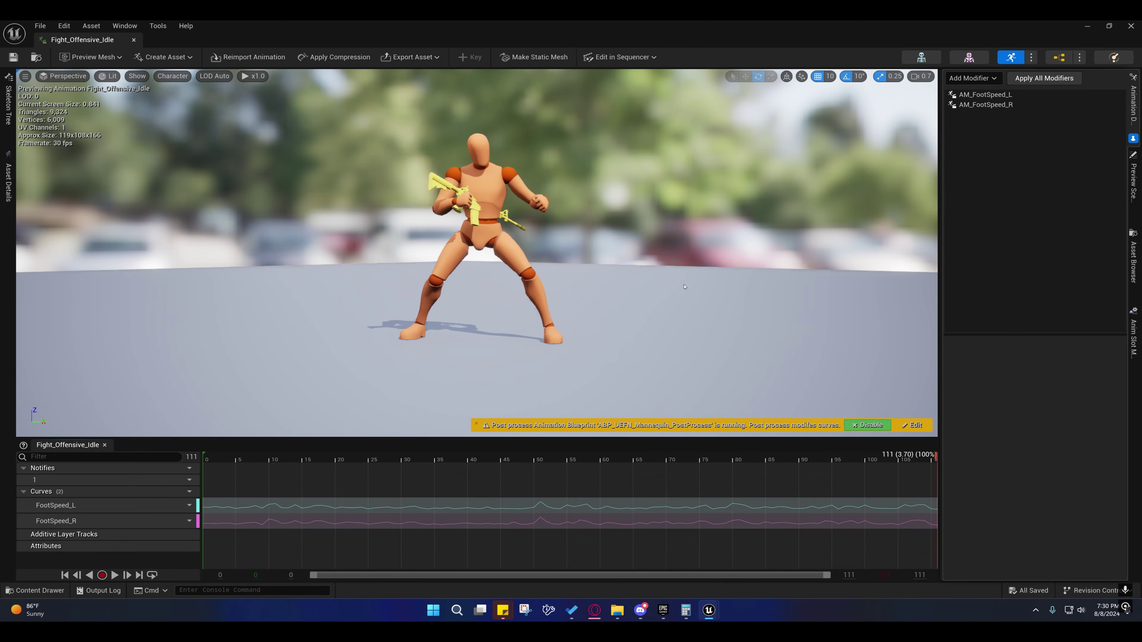
pyautogui.moveTo(684, 286); pyautogui.dragTo(634, 274, button='right')
pyautogui.press('w')
pyautogui.scroll(-1, 684, 286)
pyautogui.press('s')
pyautogui.press('w')
pyautogui.scroll(2, 684, 287)
pyautogui.press('s')
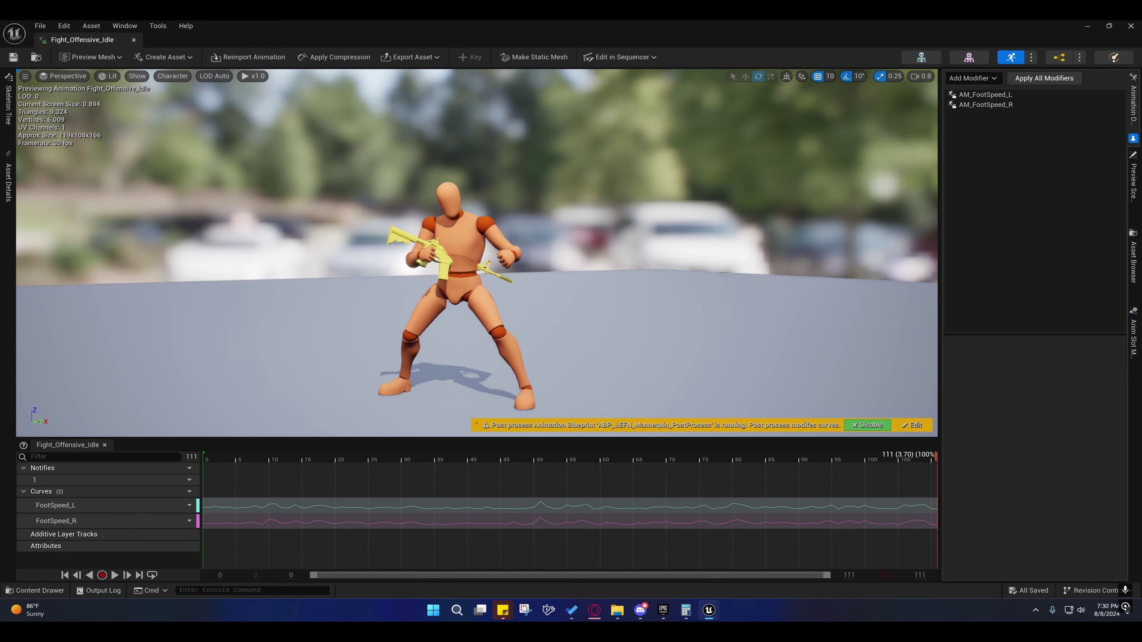
pyautogui.press('s')
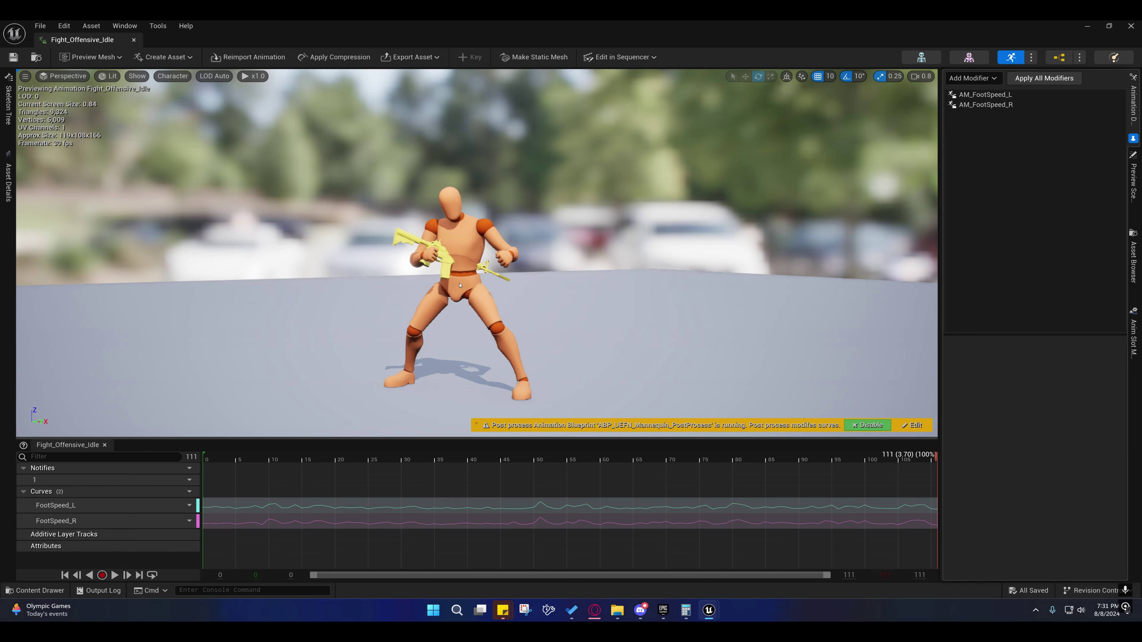
# Step: Select the root bone in the skeleton tree to show its location beneath the character
pyautogui.click(8, 104)
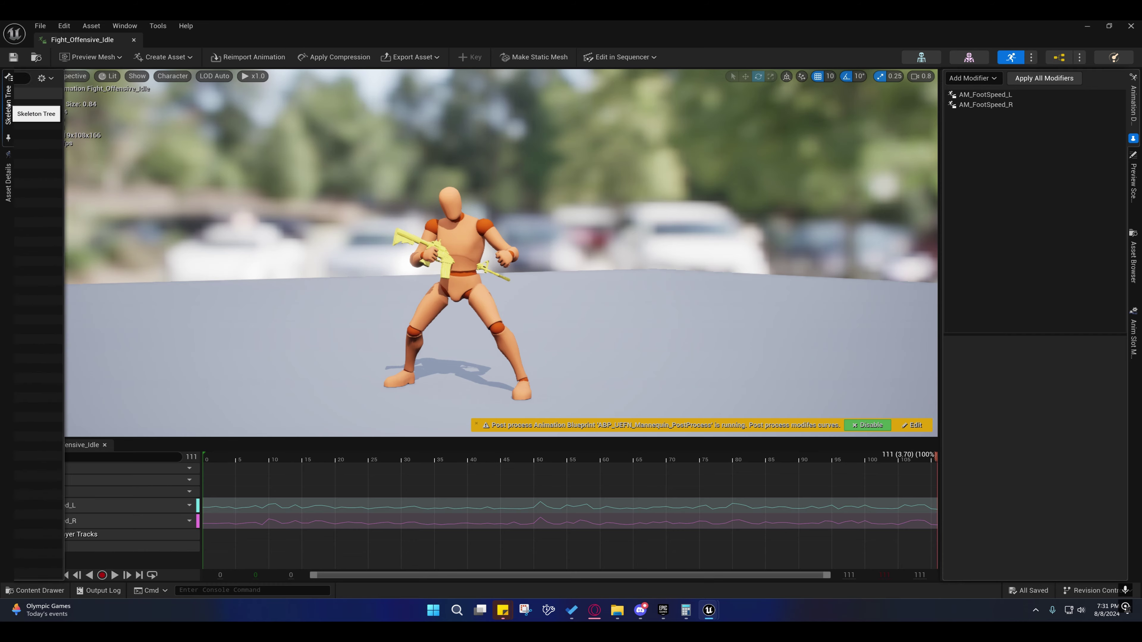
pyautogui.click(49, 144)
pyautogui.click(41, 105)
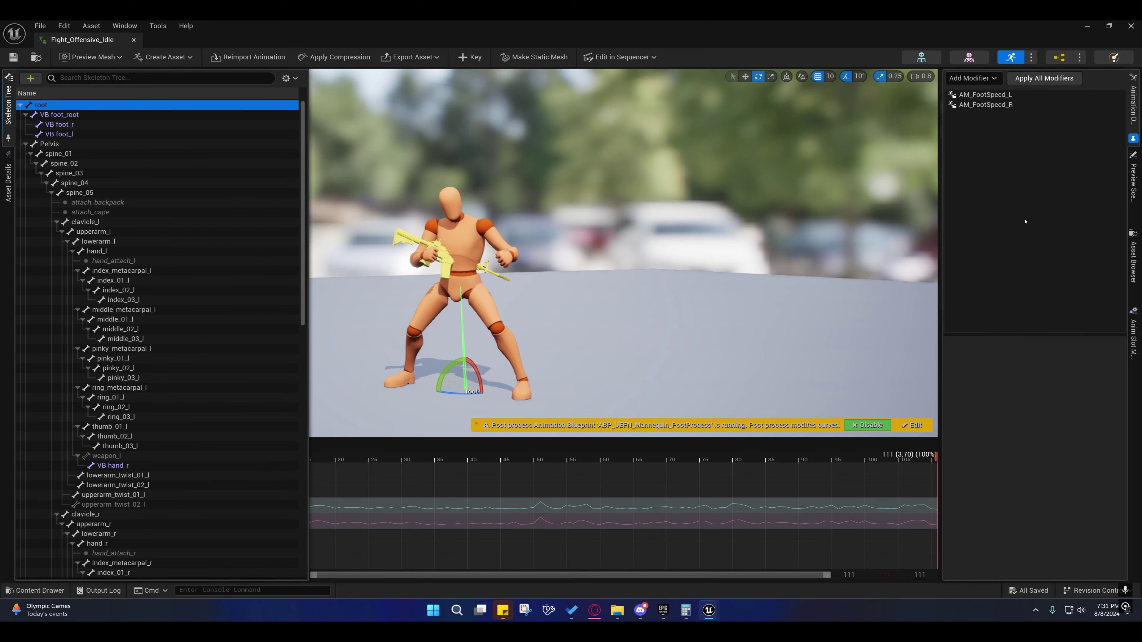
pyautogui.click(1134, 173)
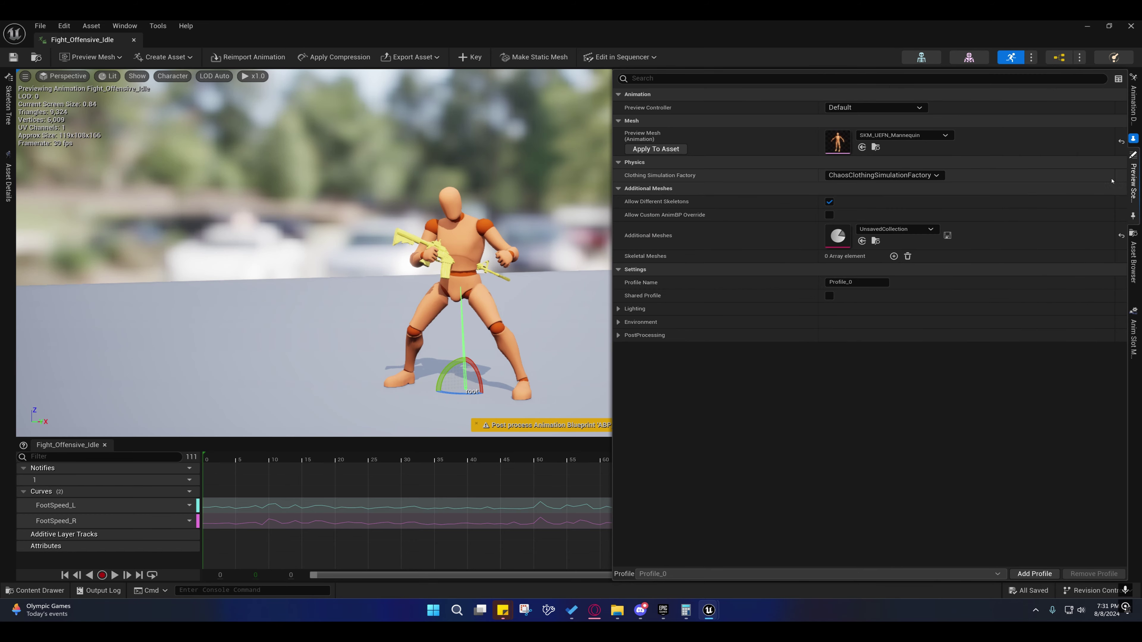
pyautogui.click(1133, 102)
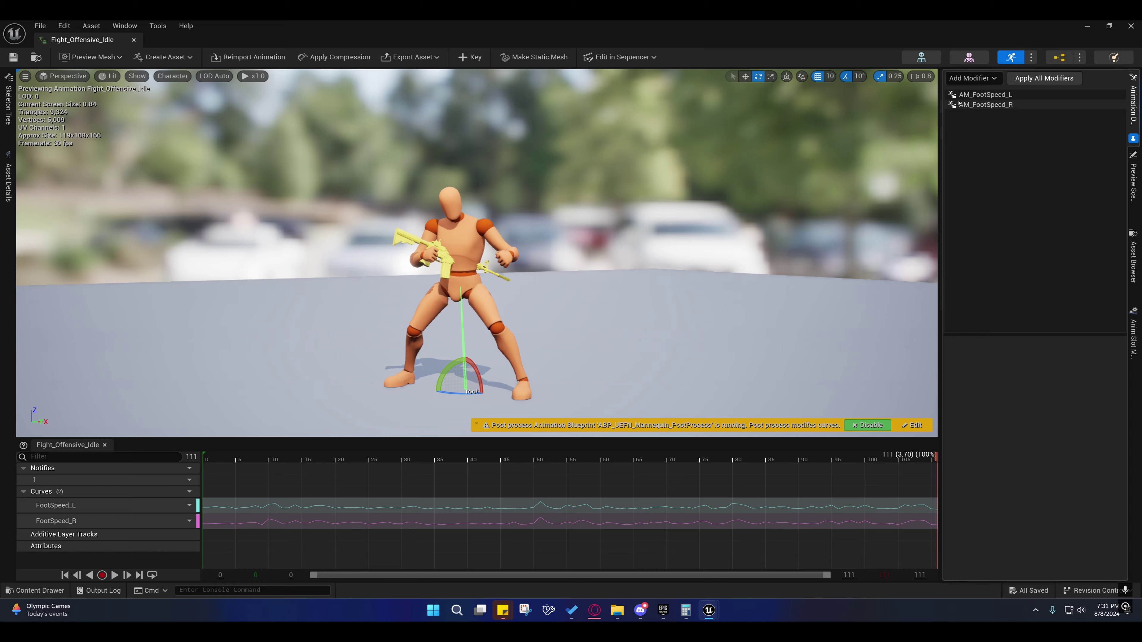
pyautogui.click(5, 104)
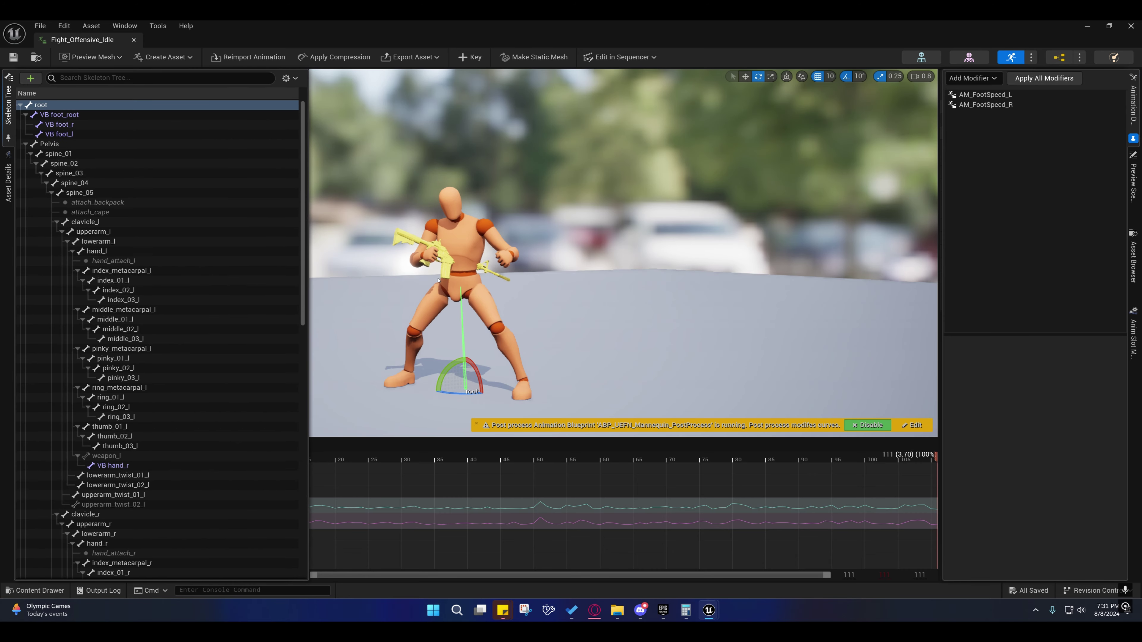
pyautogui.click(526, 296)
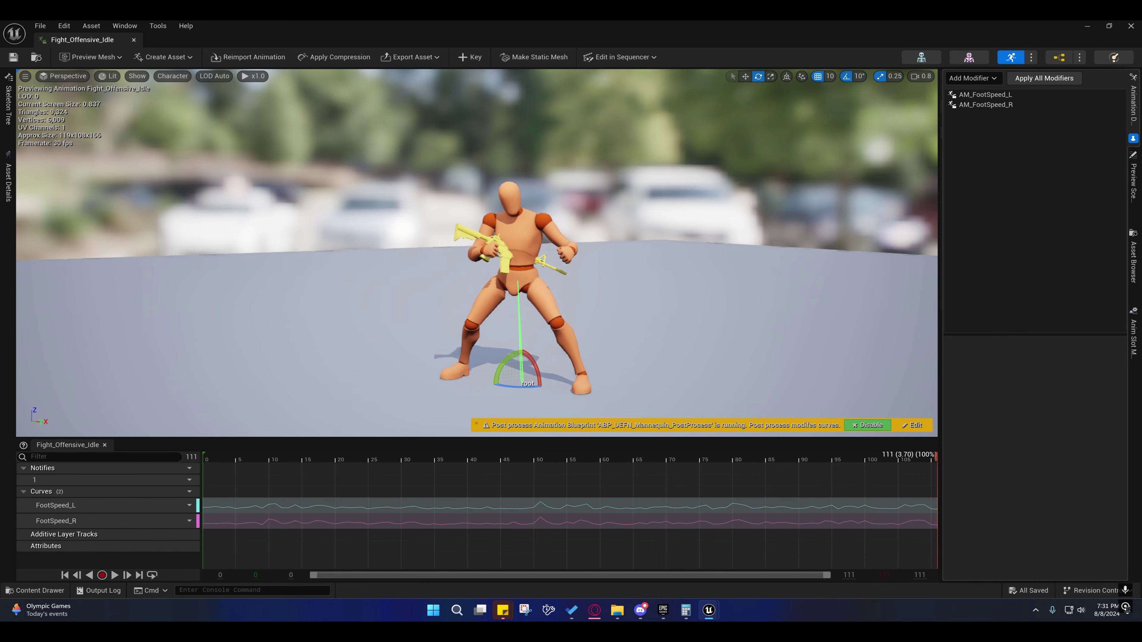
# Step: Examine the root bone's placement relative to the character's feet and pelvis in the fight stance
pyautogui.moveTo(525, 296); pyautogui.dragTo(584, 315, button='right')
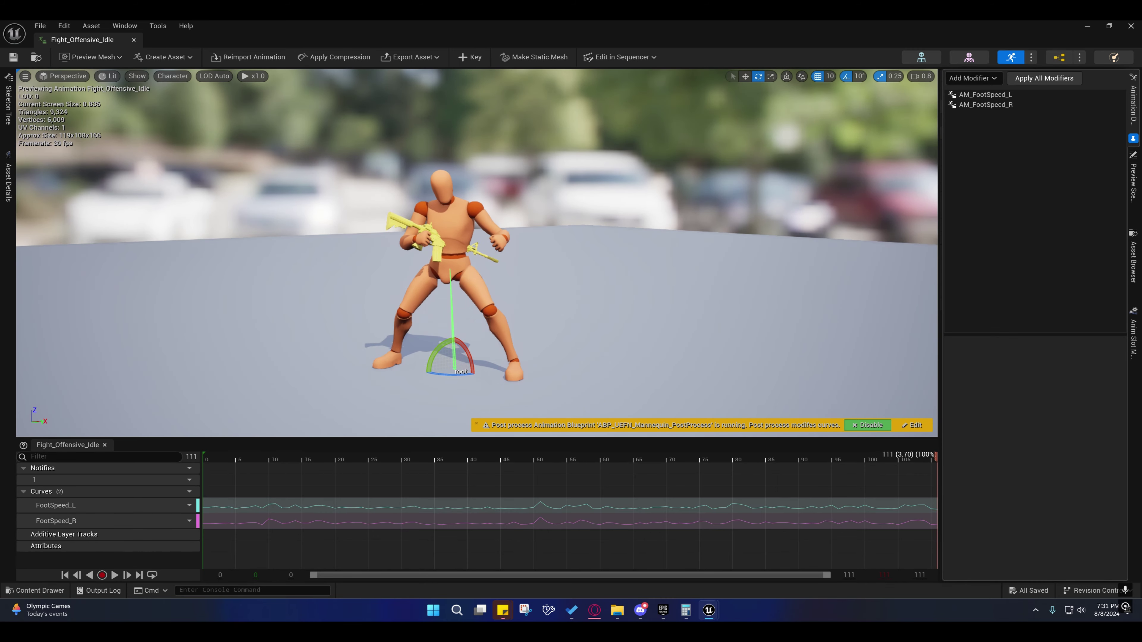
pyautogui.press('a')
pyautogui.press('d')
pyautogui.moveTo(525, 295); pyautogui.dragTo(579, 300, button='middle')
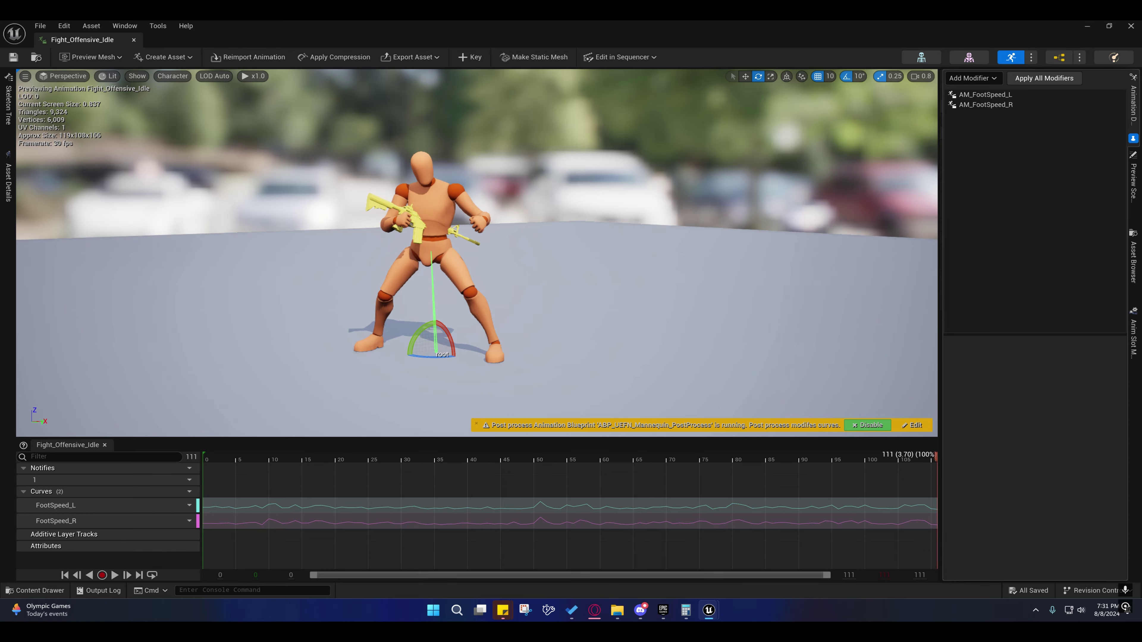
pyautogui.press('a')
pyautogui.moveTo(526, 295); pyautogui.dragTo(484, 302, button='right')
pyautogui.press('d')
pyautogui.moveTo(525, 296); pyautogui.dragTo(342, 290, button='middle')
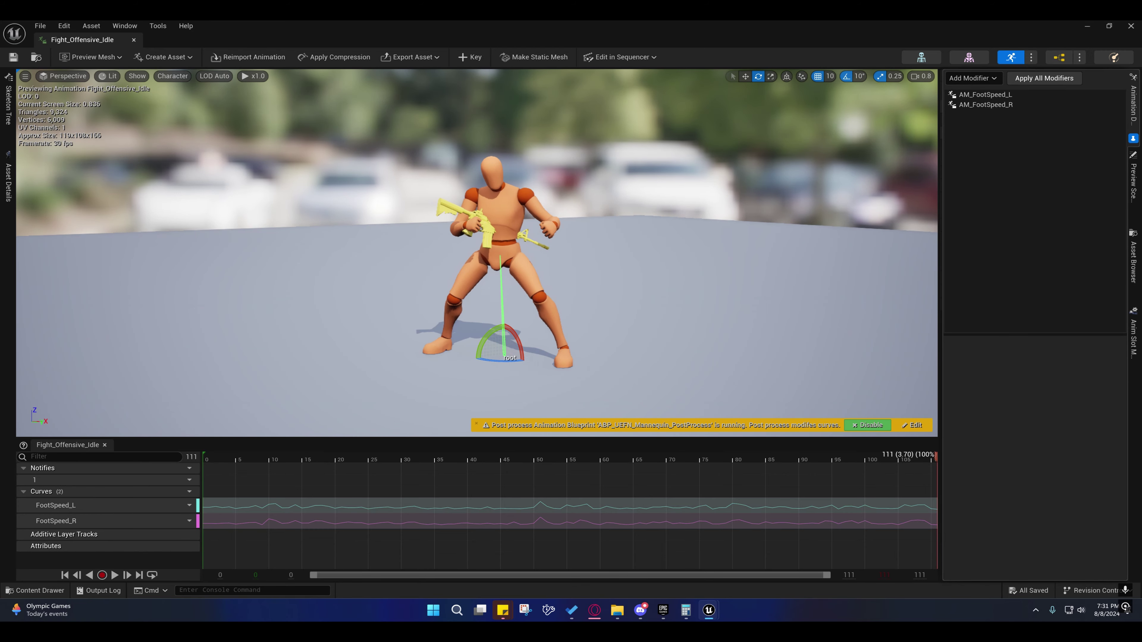
pyautogui.moveTo(525, 296); pyautogui.dragTo(536, 289, button='right')
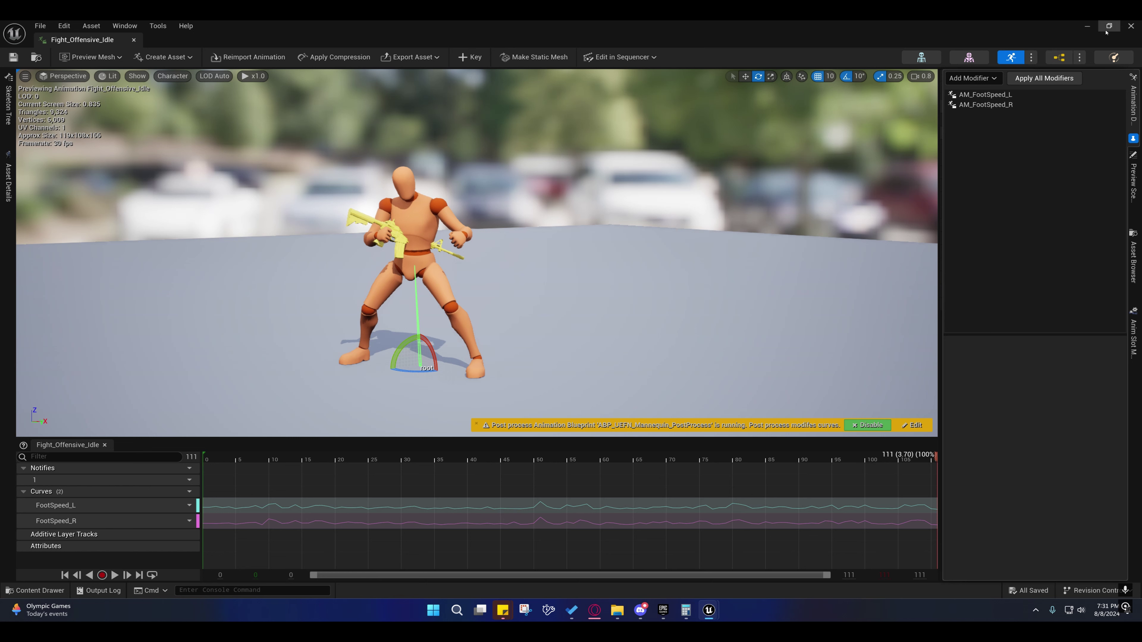
# Step: Close the Fight_Offensive_Idle editor window and review the remaining Custom_Idle_Keynotes tasks in Microsoft To Do
pyautogui.click(1125, 28)
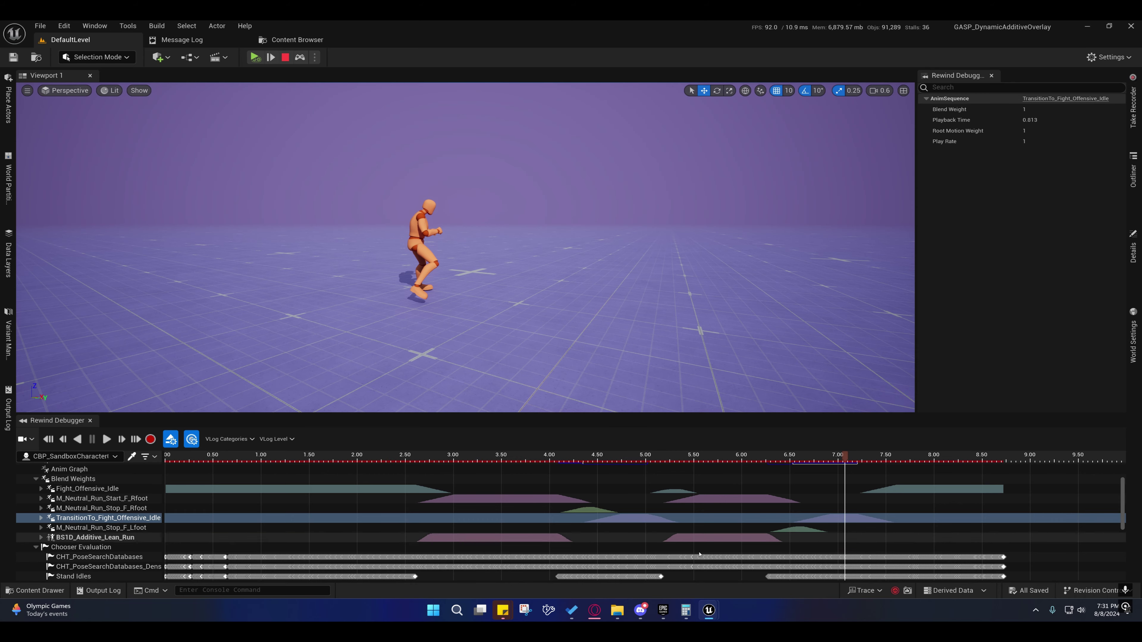
pyautogui.click(548, 610)
pyautogui.click(548, 610)
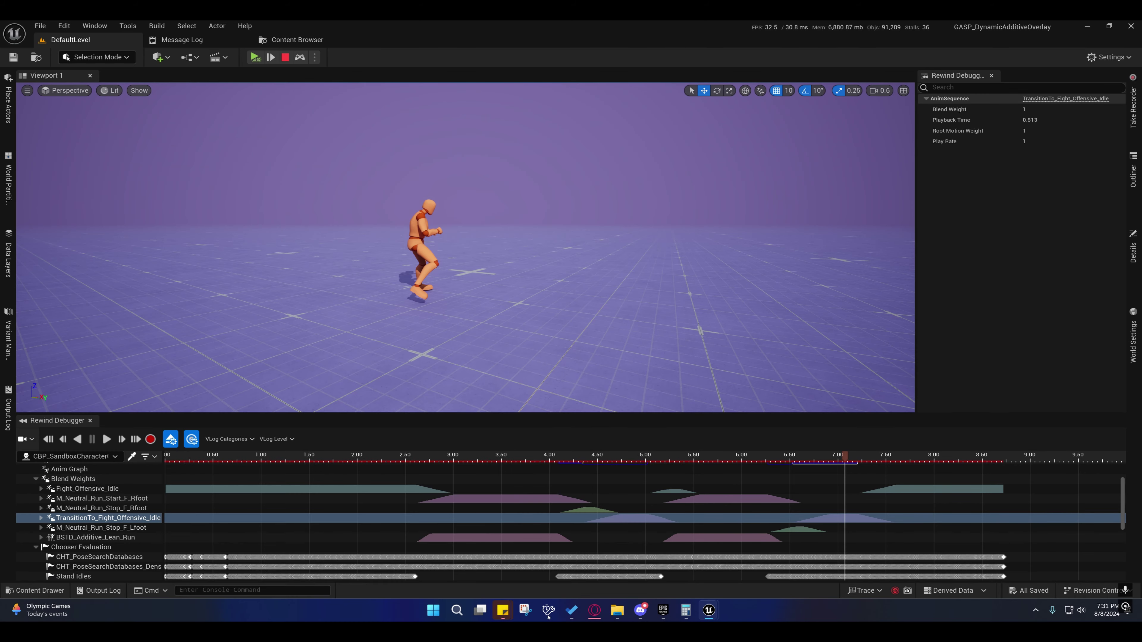
pyautogui.click(571, 611)
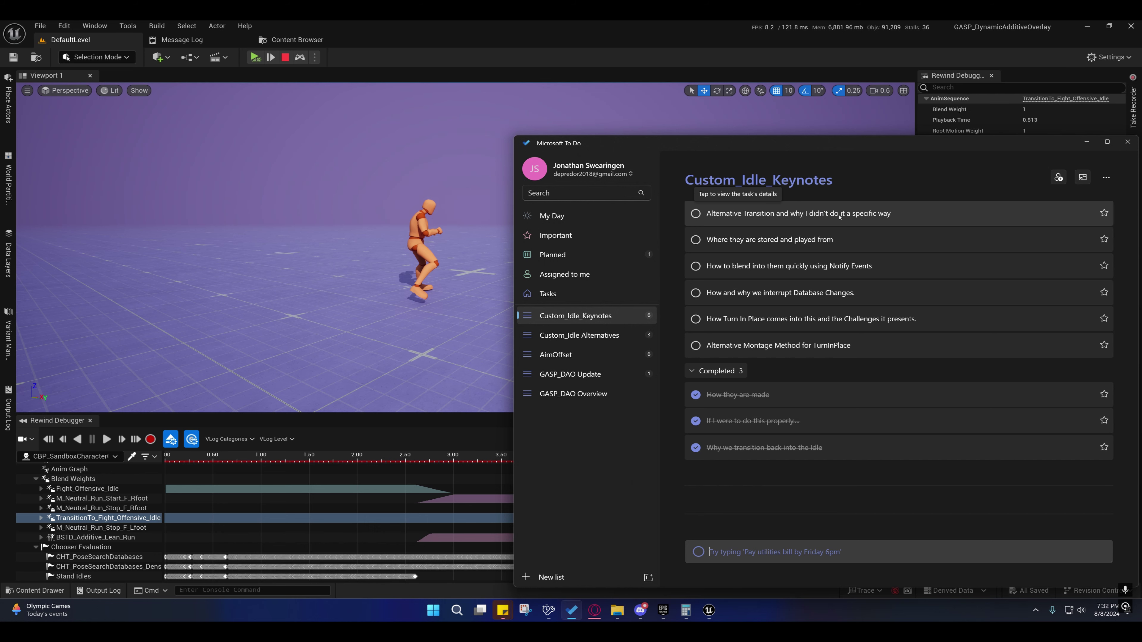
# Step: Close the extra GASP_DynamicAdditiveOverlay editor and view the Custom_Idle State logic in ABP_SandboxCharacter's Get MMInterrupt Mode function
pyautogui.click(381, 31)
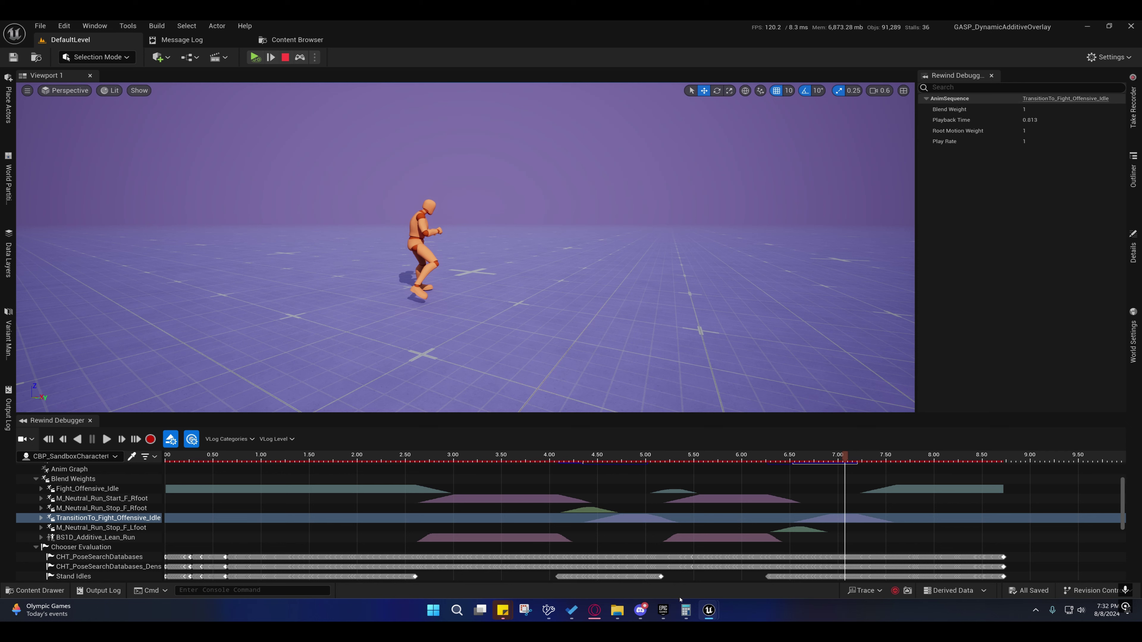
pyautogui.moveTo(711, 610)
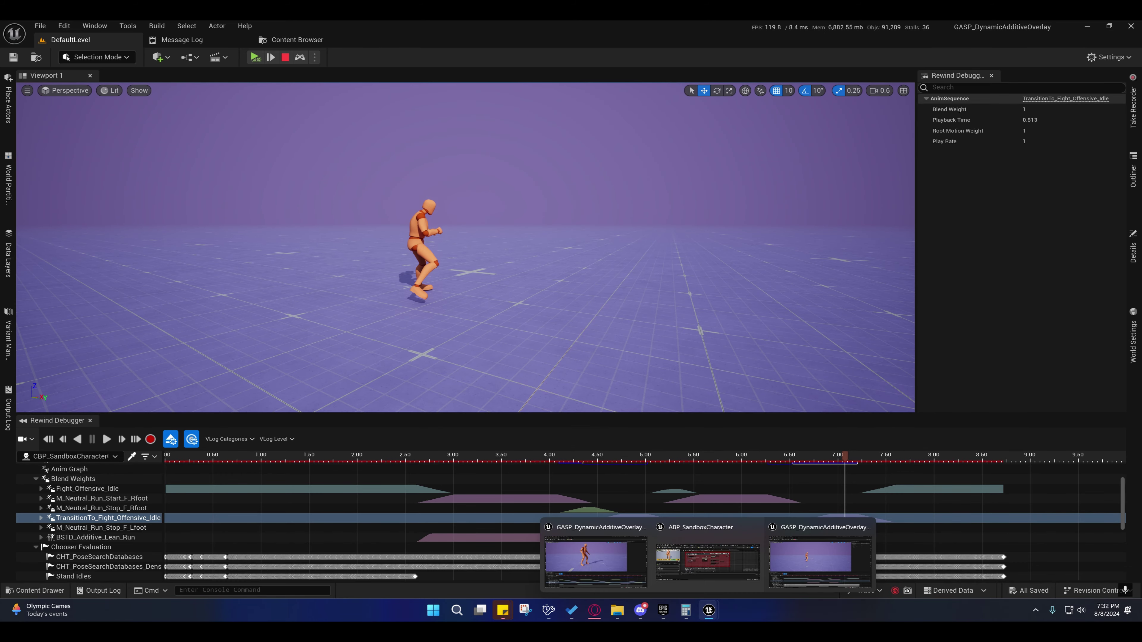
pyautogui.click(866, 531)
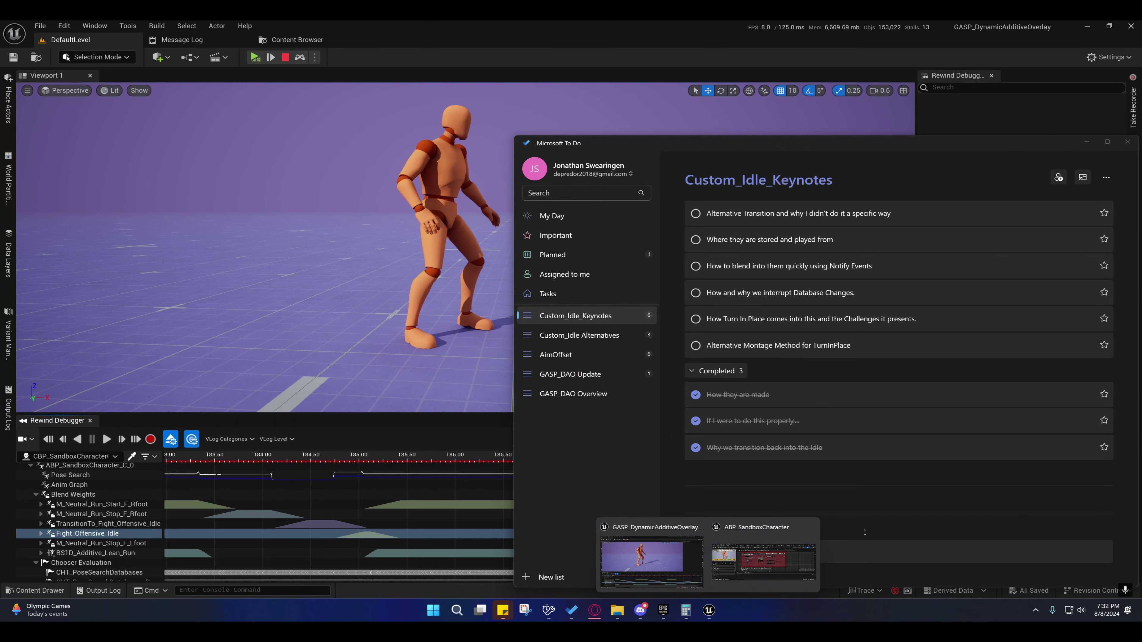
pyautogui.click(717, 561)
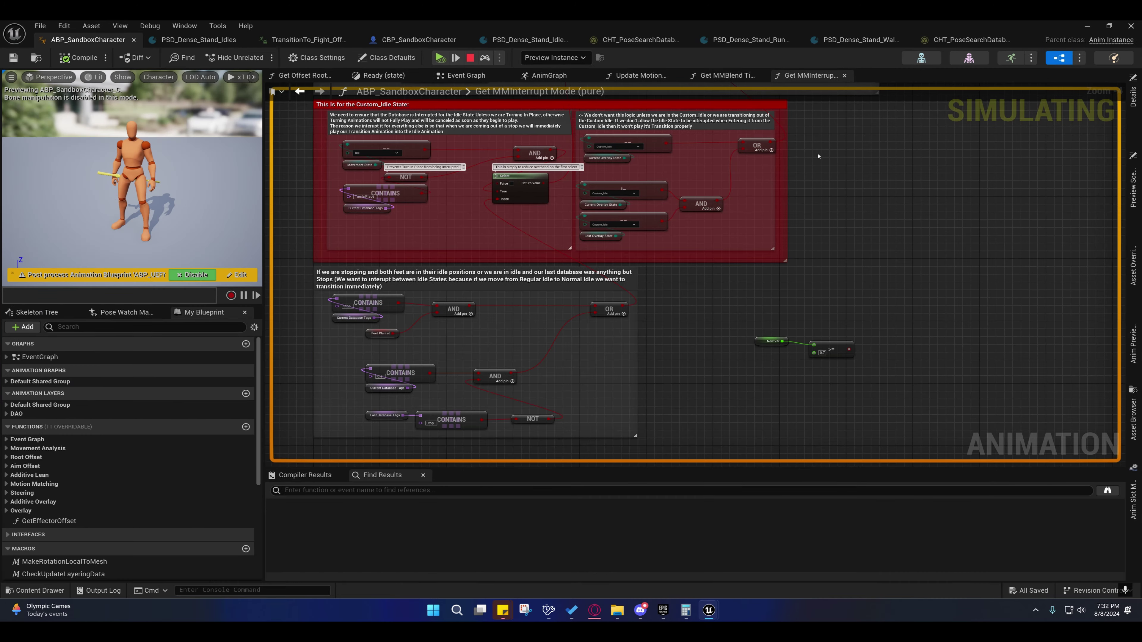
pyautogui.moveTo(433, 216); pyautogui.dragTo(472, 333, button='right')
pyautogui.scroll(-2, 453, 300)
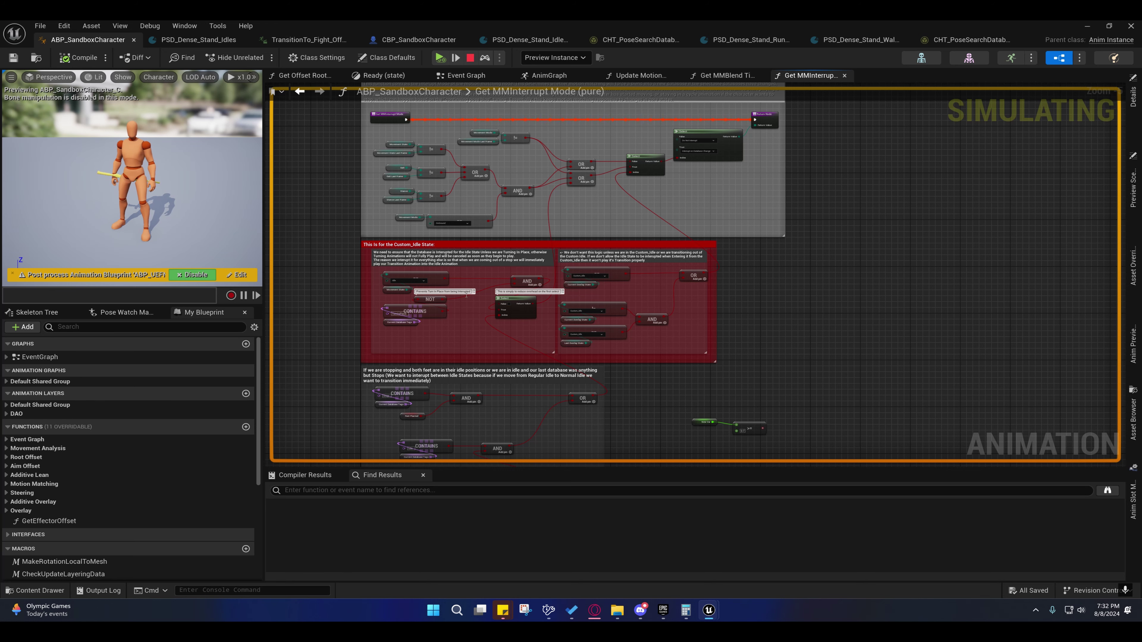
pyautogui.moveTo(483, 342); pyautogui.dragTo(440, 259, button='right')
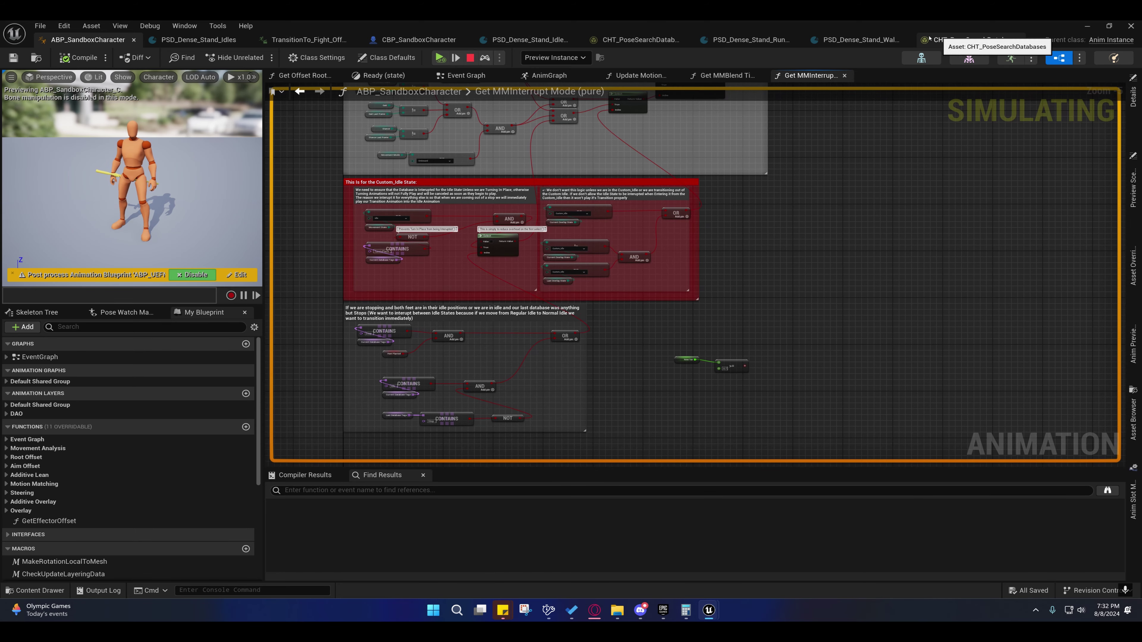
# Step: Open the PSD_Dense_Stand_Idles database and show the settings of its disabled TransitionFrom_Fight_Offensive_Idle_06 sequence
pyautogui.click(308, 40)
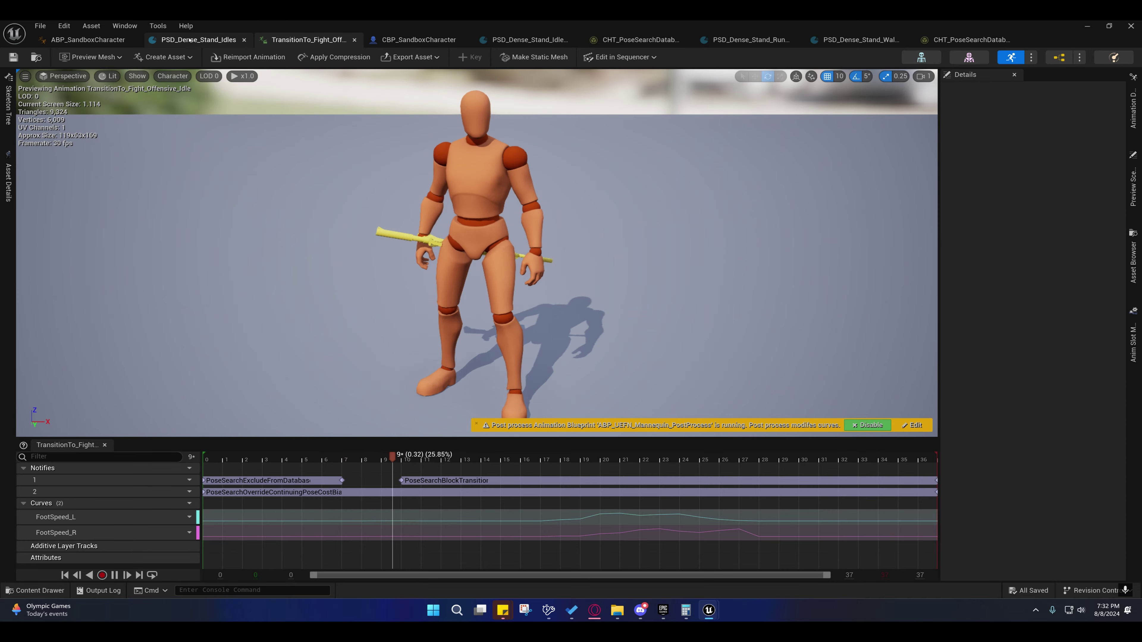
pyautogui.click(198, 40)
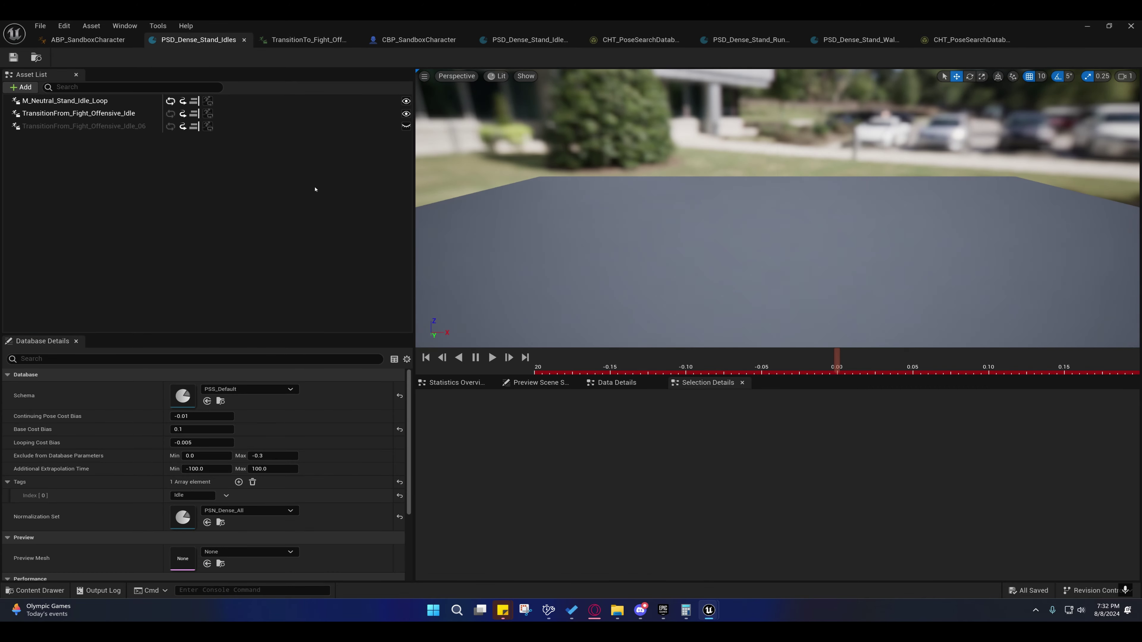
pyautogui.click(117, 127)
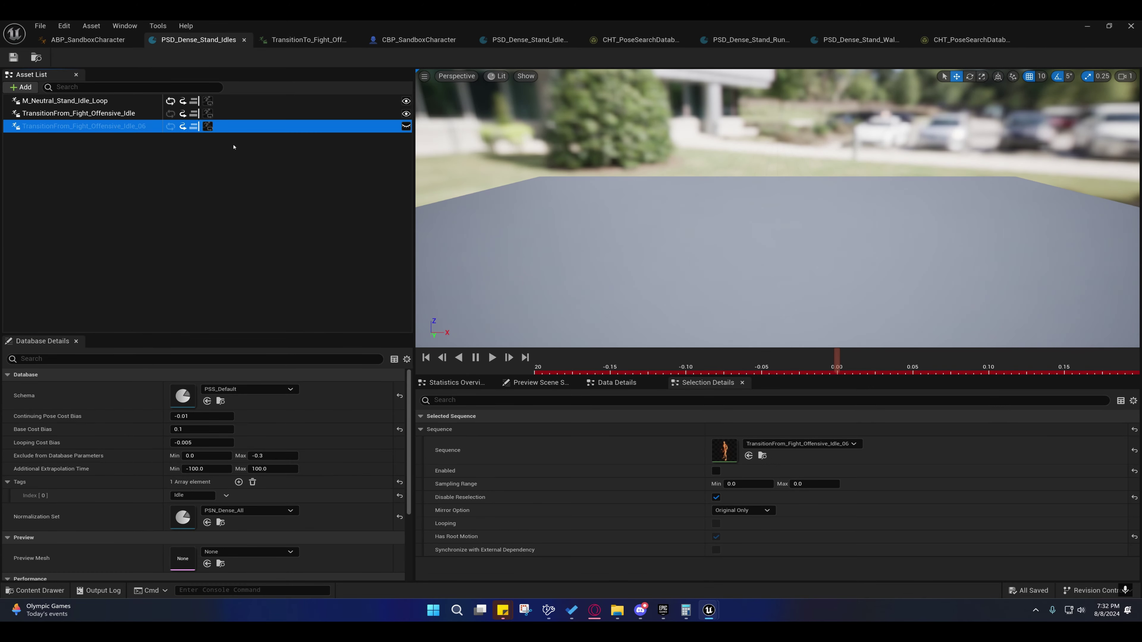
# Step: Open the TransitionFrom_Fight_Offensive_Idle_06 animation, show the whole character from the front and set the playhead to frame 0
pyautogui.doubleClick(725, 450)
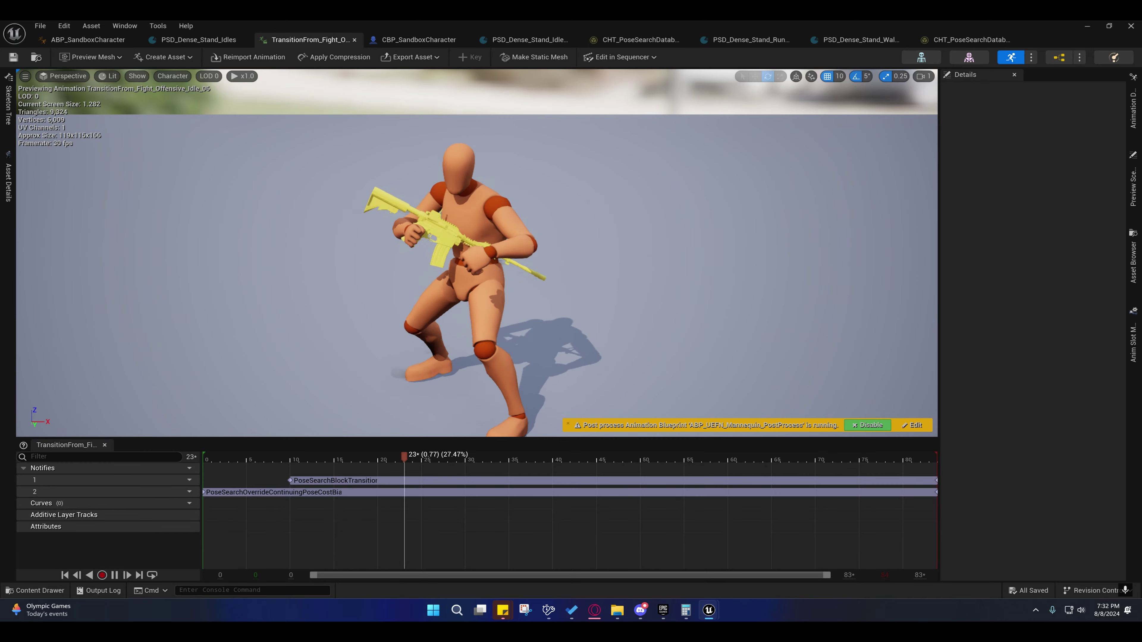
pyautogui.scroll(-5, 477, 252)
pyautogui.moveTo(477, 253)
pyautogui.mouseDown(button='right')
pyautogui.moveTo(387, 243)
pyautogui.moveTo(531, 288)
pyautogui.moveTo(503, 270)
pyautogui.moveTo(495, 198)
pyautogui.moveTo(477, 216)
pyautogui.moveTo(490, 219)
pyautogui.moveTo(468, 216)
pyautogui.moveTo(468, 272)
pyautogui.mouseUp(button='right')
pyautogui.press('w')
pyautogui.press('s')
pyautogui.scroll(-1, 477, 216)
pyautogui.press('e')
pyautogui.scroll(-5, 463, 261)
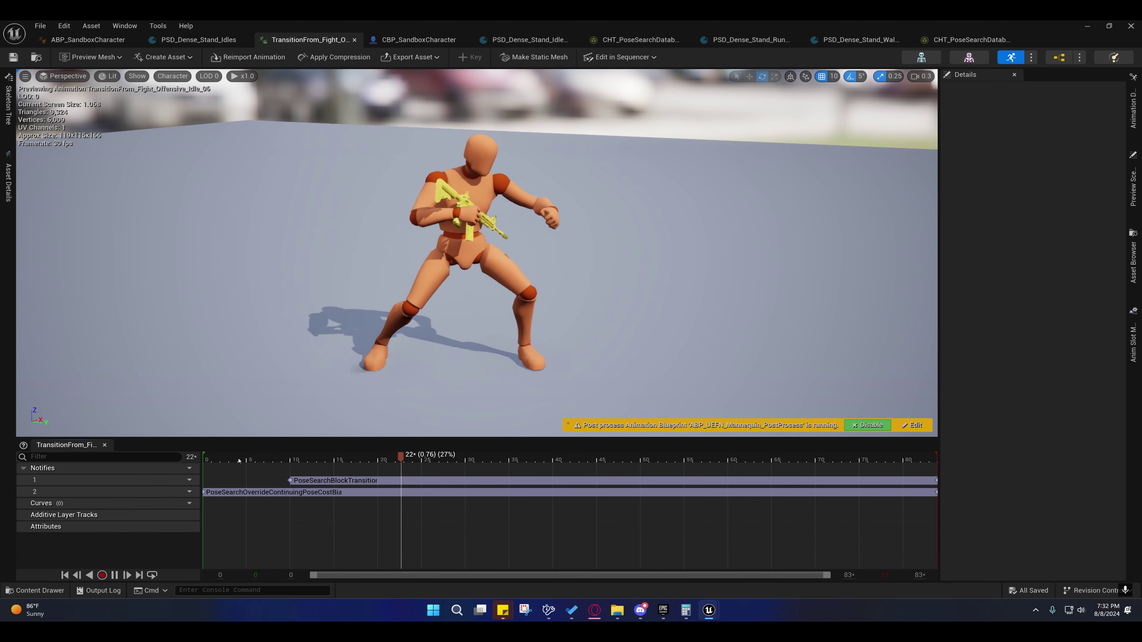
pyautogui.moveTo(239, 460); pyautogui.dragTo(207, 460)
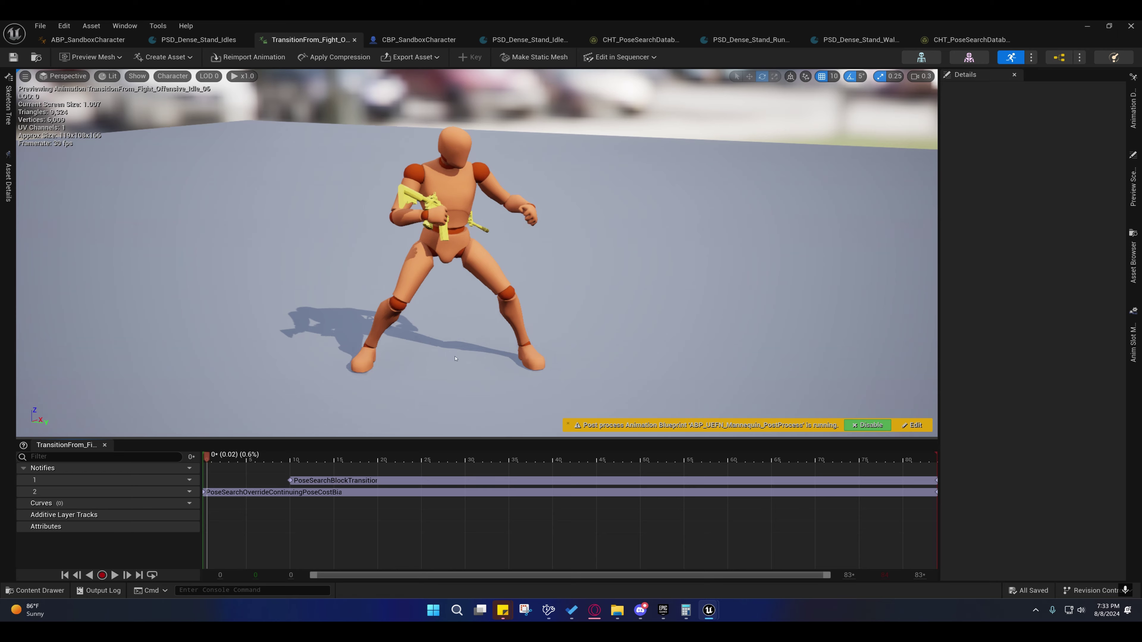
pyautogui.moveTo(225, 460); pyautogui.dragTo(203, 449)
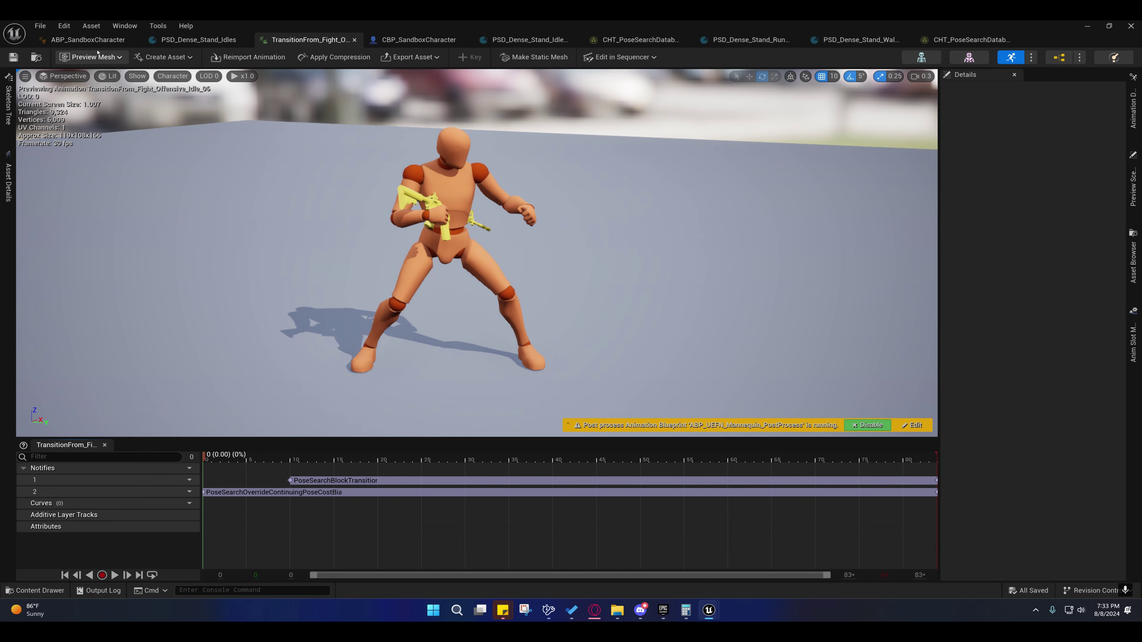
# Step: Check the Custom_Idle State logic in Get MMInterrupt Mode, and scrub TransitionFrom_Fight_Offensive_Idle_06 between its first and last frames
pyautogui.click(87, 39)
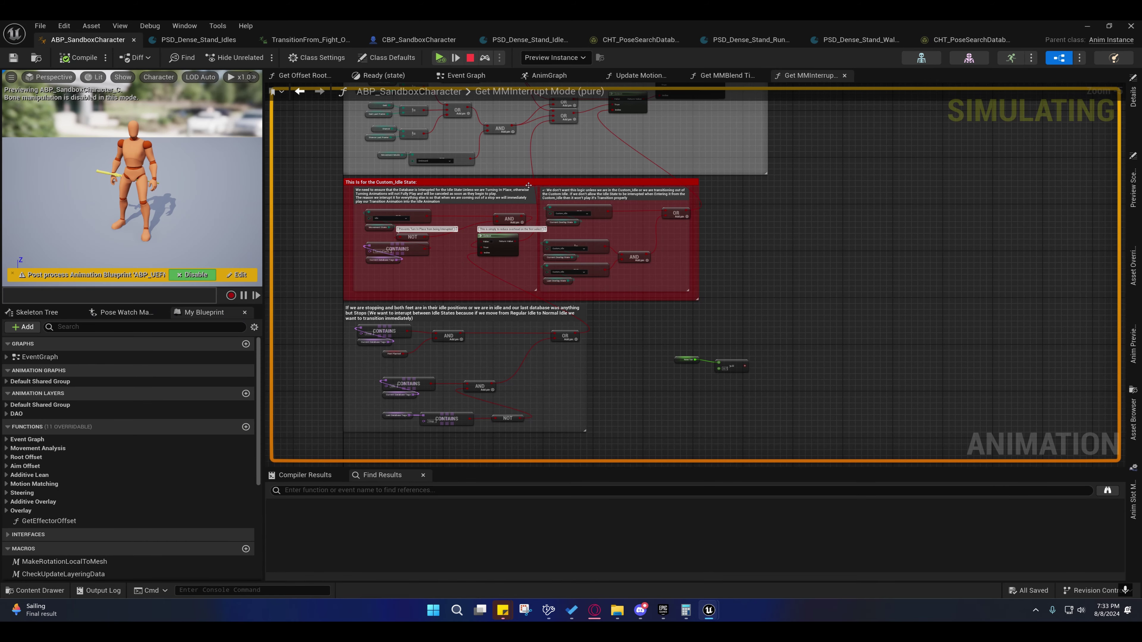
pyautogui.click(310, 40)
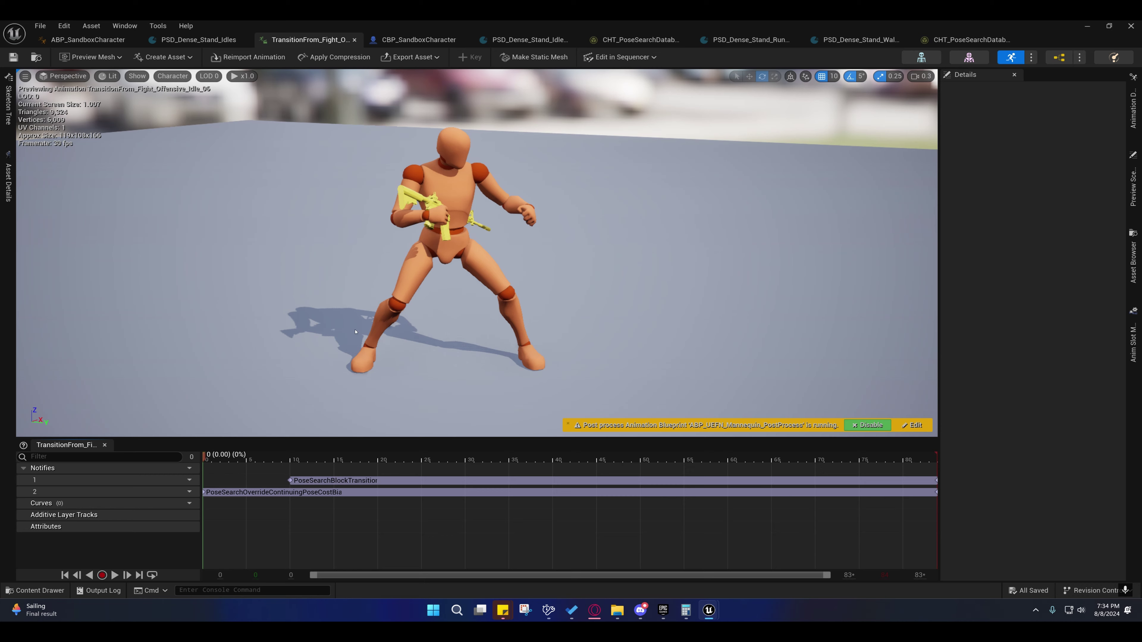
pyautogui.moveTo(266, 458); pyautogui.dragTo(1040, 470)
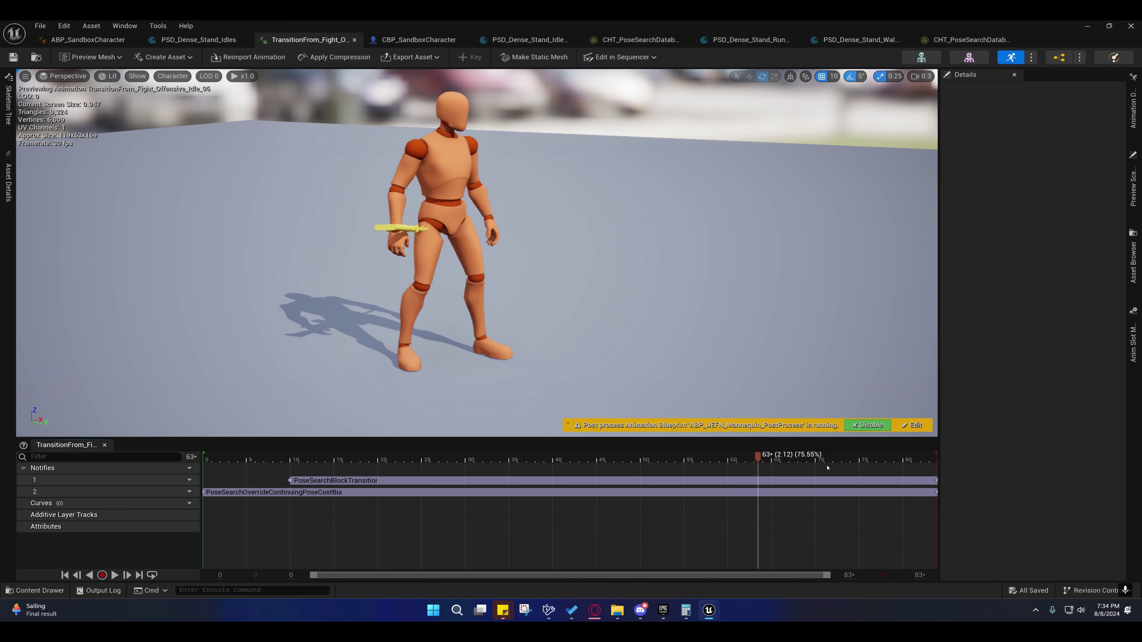
pyautogui.rightClick(966, 476)
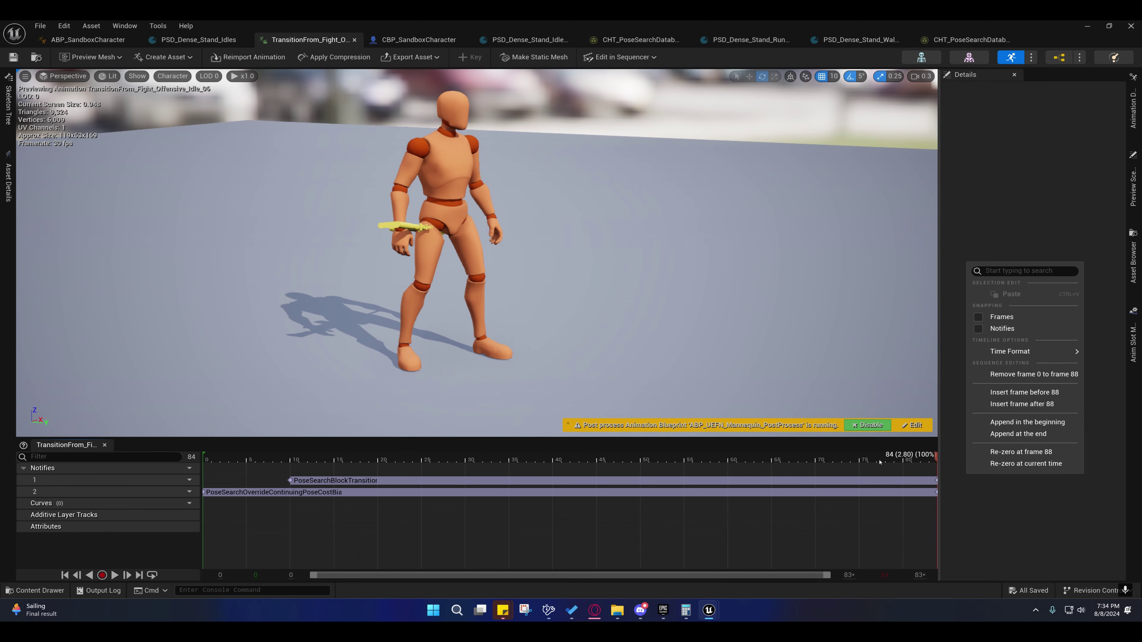
pyautogui.click(963, 211)
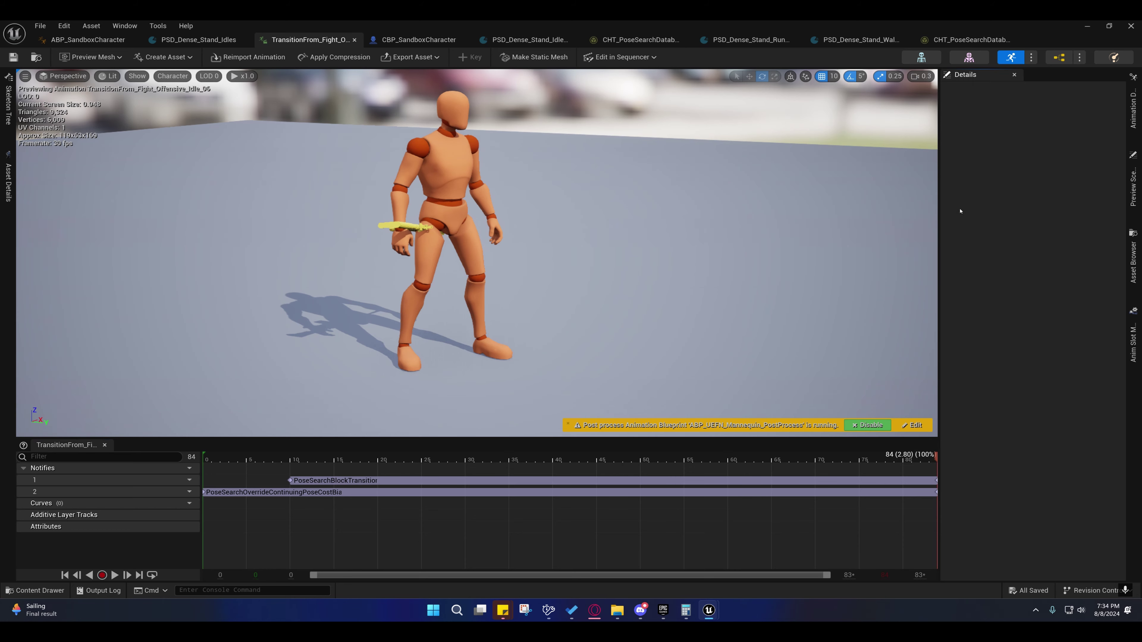
pyautogui.moveTo(393, 457); pyautogui.dragTo(938, 468)
pyautogui.moveTo(916, 456); pyautogui.dragTo(205, 457)
pyautogui.moveTo(217, 459)
pyautogui.mouseDown()
pyautogui.moveTo(472, 459)
pyautogui.moveTo(183, 462)
pyautogui.moveTo(472, 485)
pyautogui.moveTo(201, 473)
pyautogui.mouseUp()
pyautogui.click(206, 458)
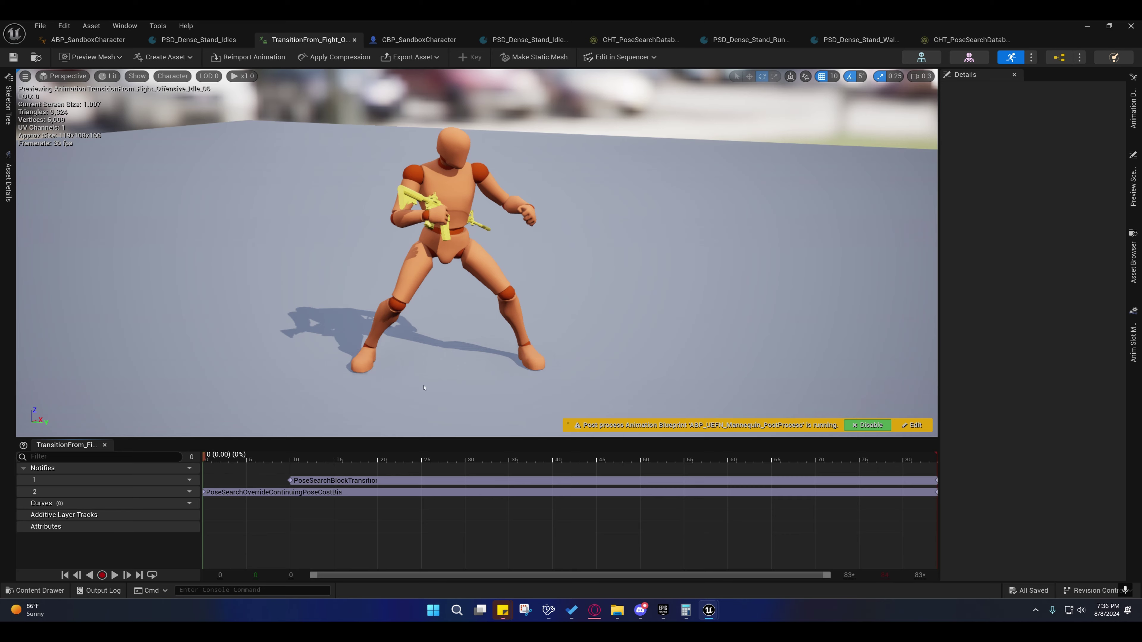
pyautogui.moveTo(247, 459); pyautogui.dragTo(959, 493)
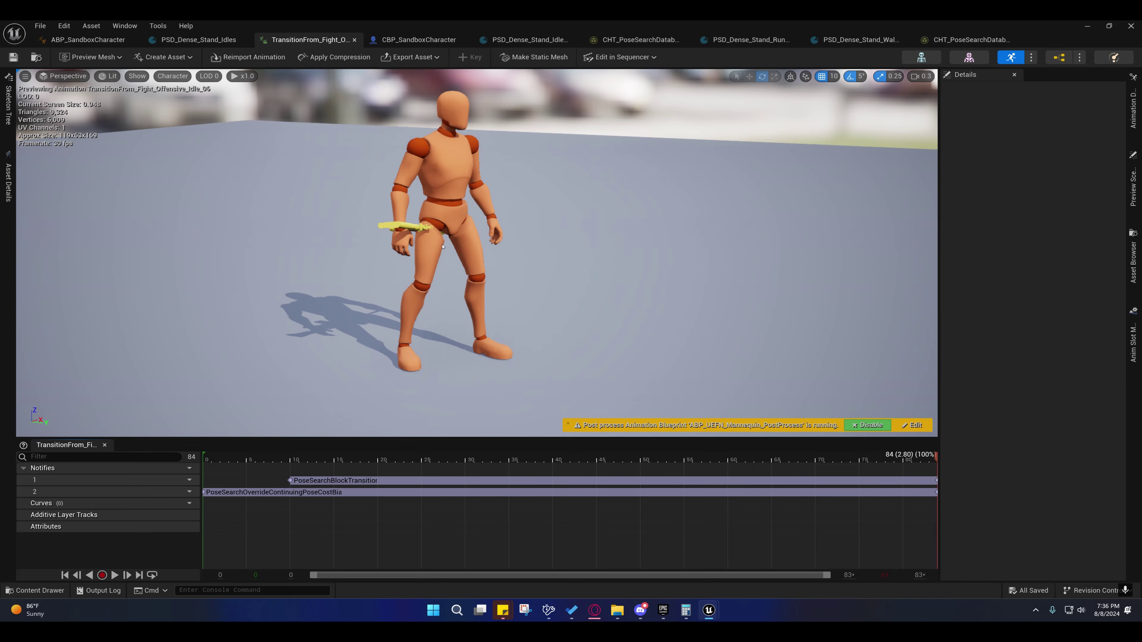
# Step: Look through ABP_SandboxCharacter's Event Graph, including the update animation chain and the custom events below it
pyautogui.click(88, 40)
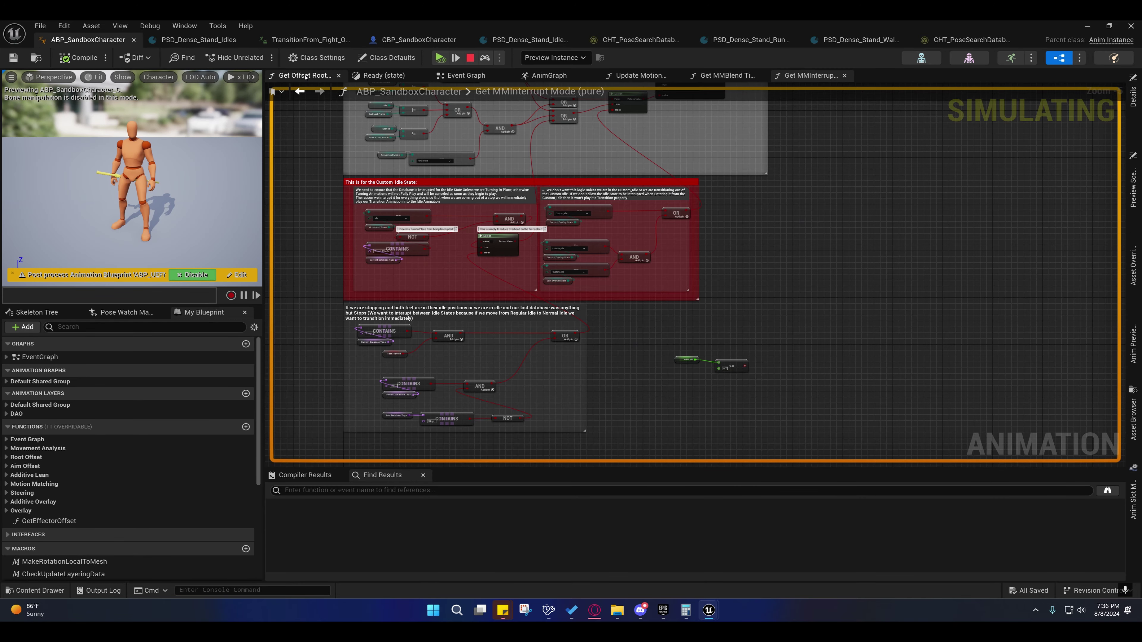
pyautogui.click(466, 75)
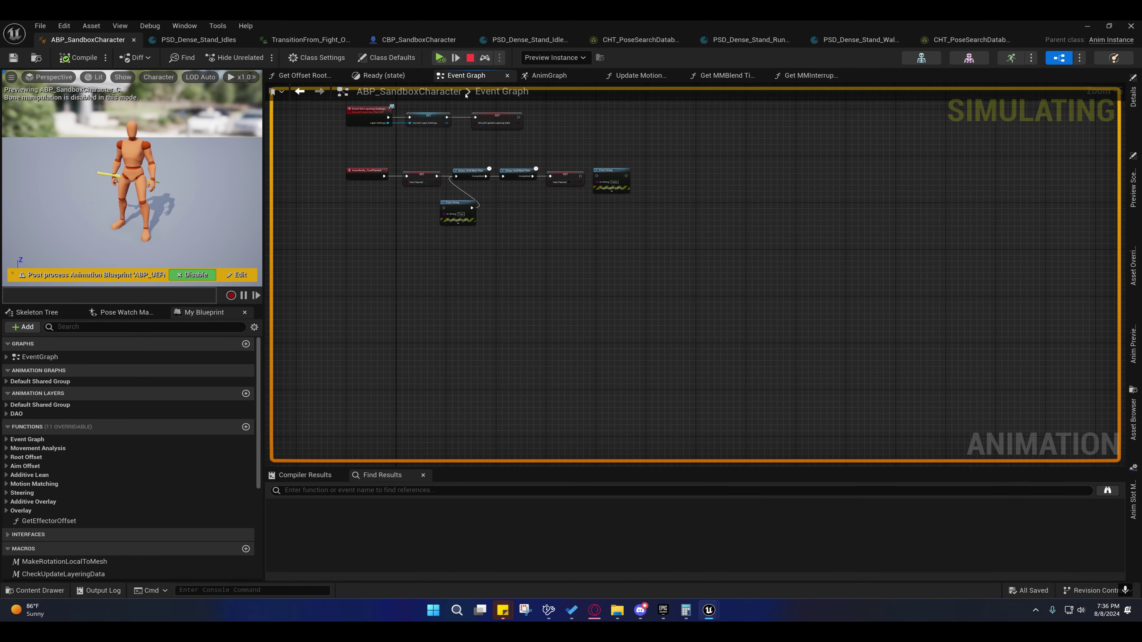
pyautogui.moveTo(510, 235); pyautogui.dragTo(474, 621, button='right')
pyautogui.moveTo(525, 193); pyautogui.dragTo(586, 235)
pyautogui.moveTo(586, 234); pyautogui.dragTo(643, 180, button='right')
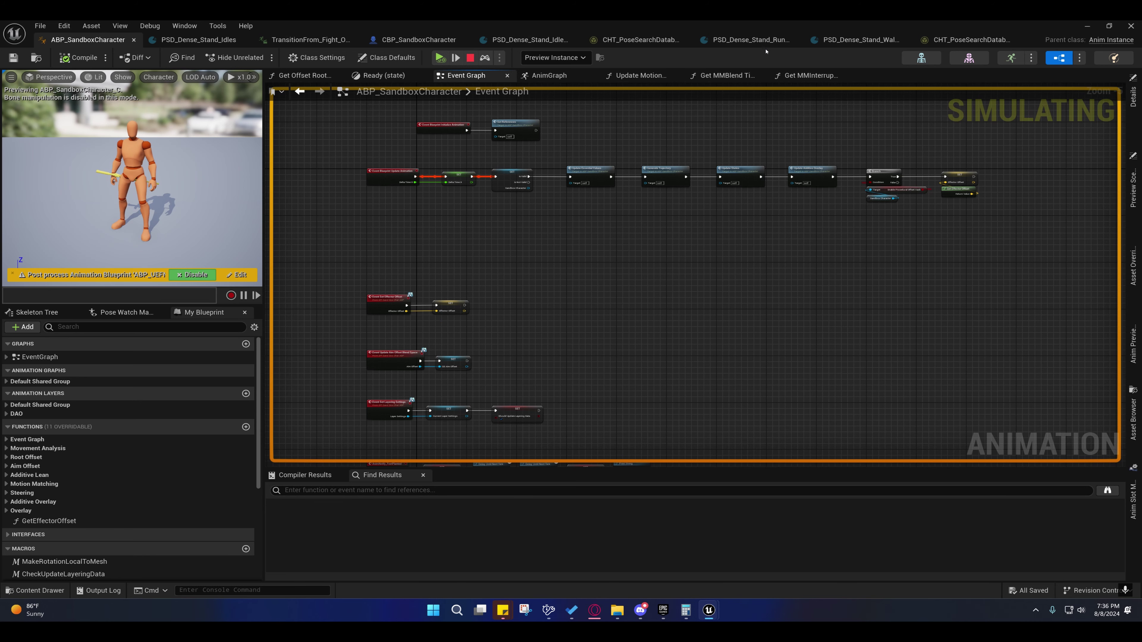
pyautogui.click(549, 76)
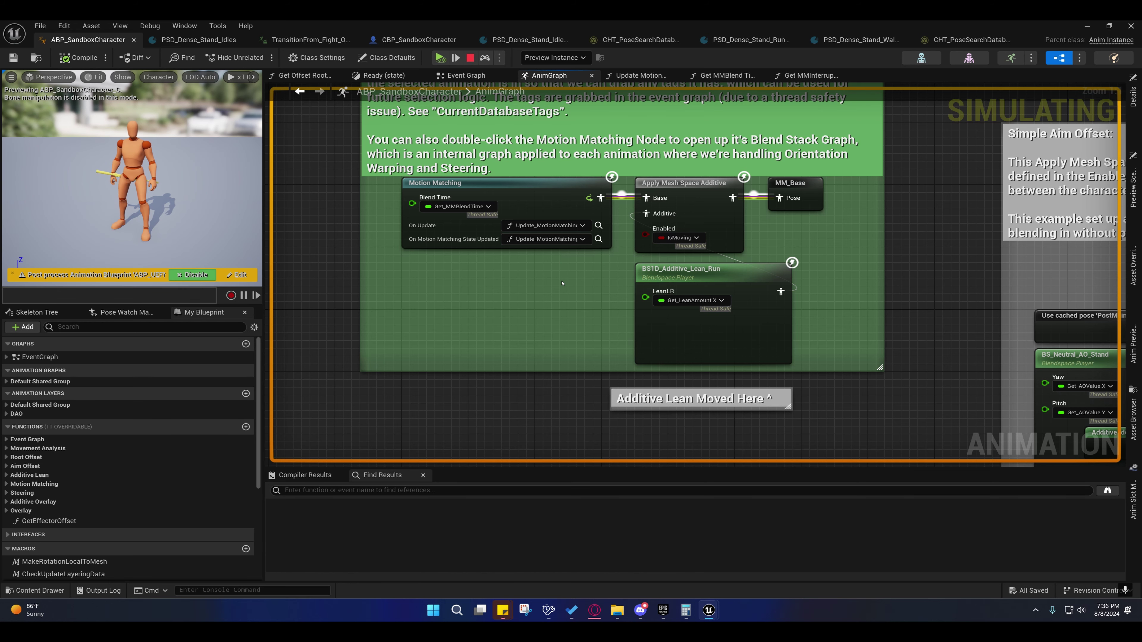
pyautogui.moveTo(562, 283); pyautogui.dragTo(531, 227, button='right')
pyautogui.click(484, 78)
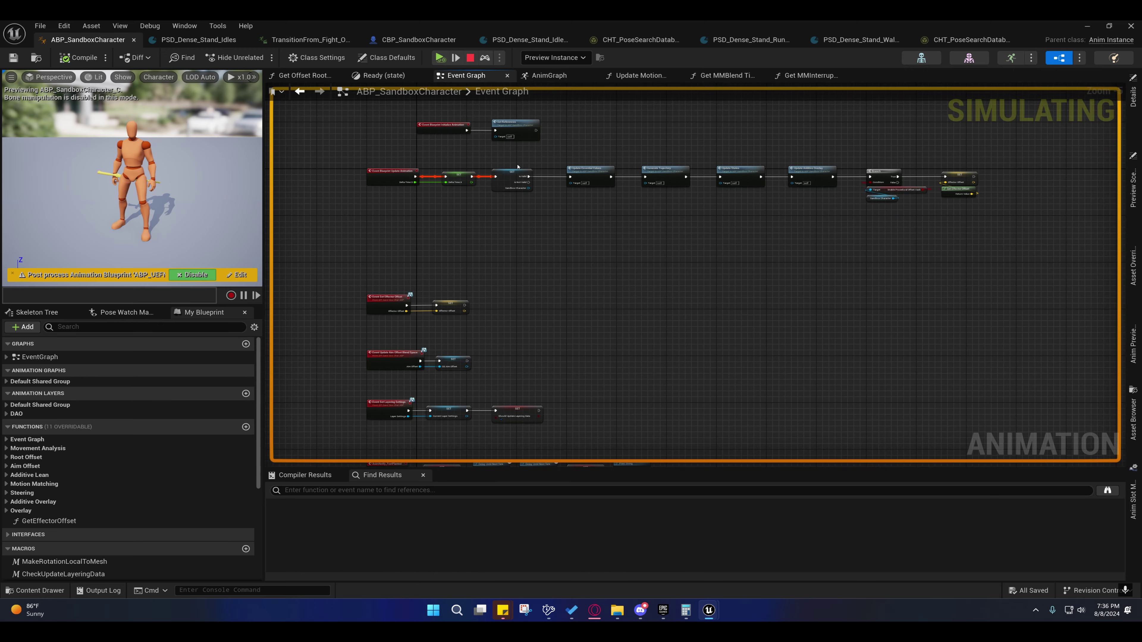
pyautogui.moveTo(518, 168); pyautogui.dragTo(469, 238, button='right')
pyautogui.moveTo(497, 207); pyautogui.dragTo(560, 212)
pyautogui.moveTo(553, 267); pyautogui.dragTo(541, 151, button='right')
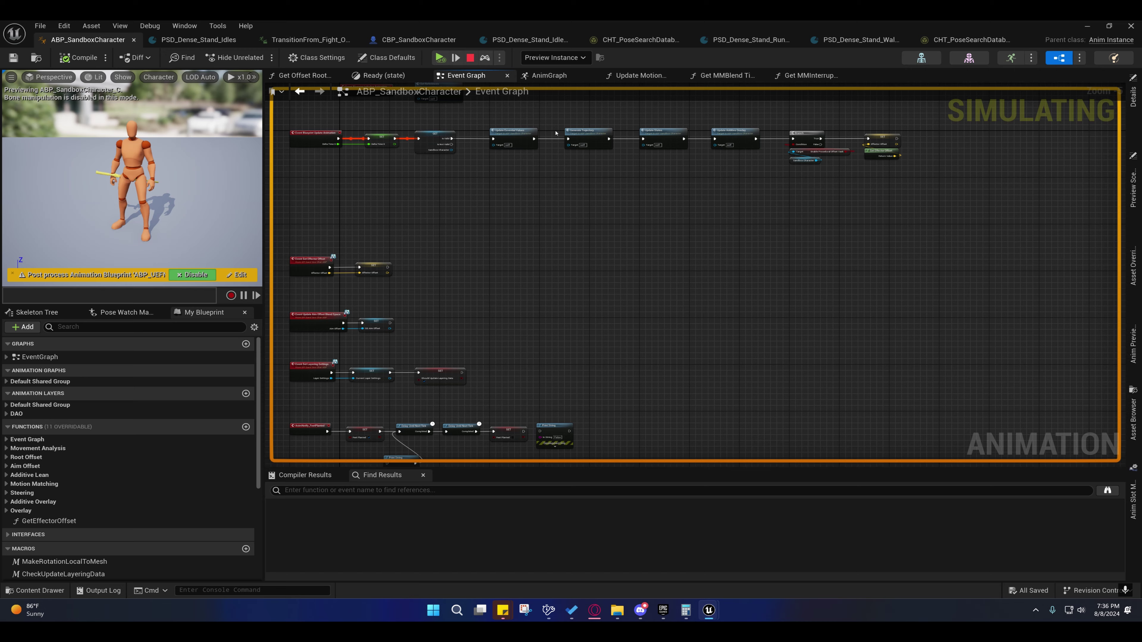
# Step: Examine the Motion Matching, additive lean and aim offset sections of ABP_SandboxCharacter's AnimGraph
pyautogui.click(549, 76)
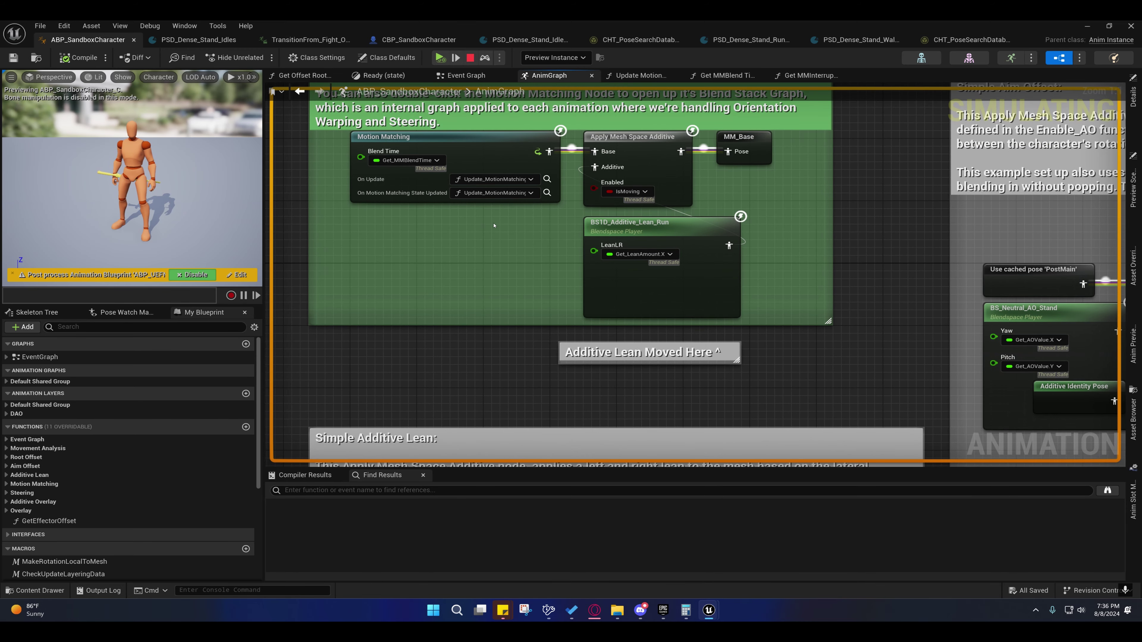
pyautogui.moveTo(477, 252); pyautogui.dragTo(505, 360, button='right')
pyautogui.scroll(-1, 452, 292)
pyautogui.scroll(-1, 450, 309)
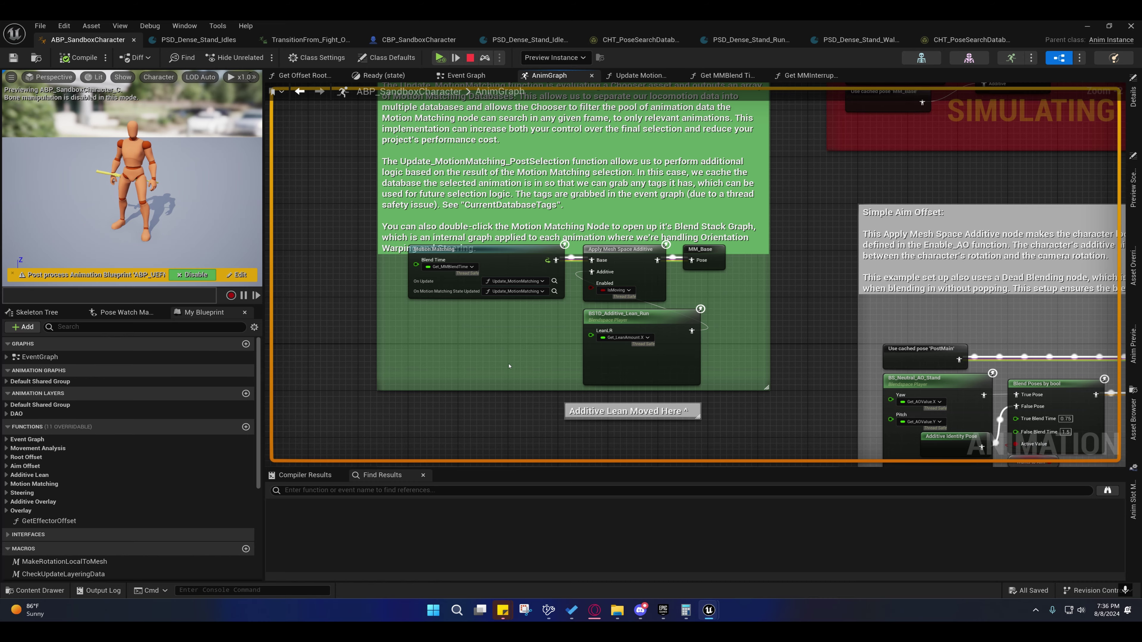
pyautogui.moveTo(574, 422); pyautogui.dragTo(487, 330, button='right')
pyautogui.scroll(-3, 485, 371)
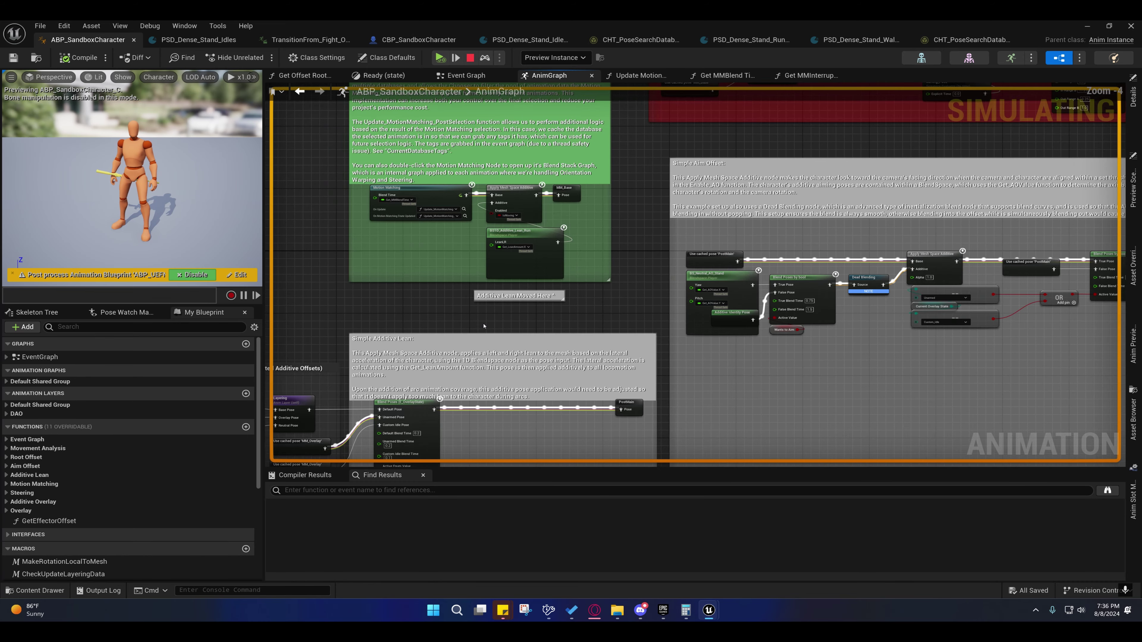
# Step: Mark the "Alternative Transition and why I didn't do it a specific way" task complete in Microsoft To Do and return to Unreal
pyautogui.click(570, 613)
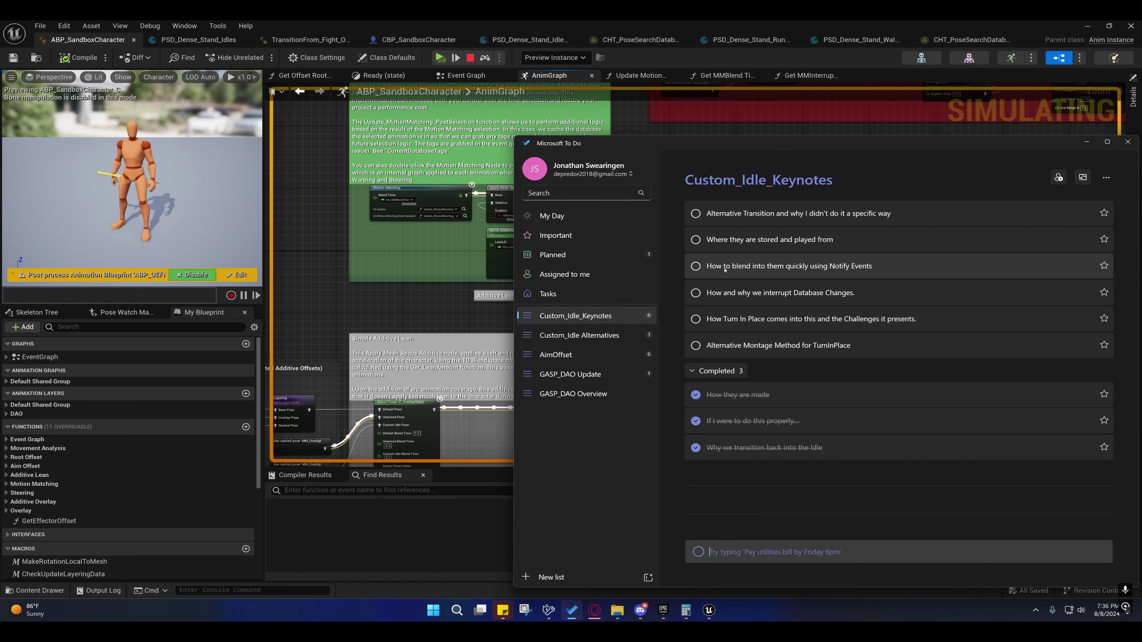
pyautogui.click(697, 213)
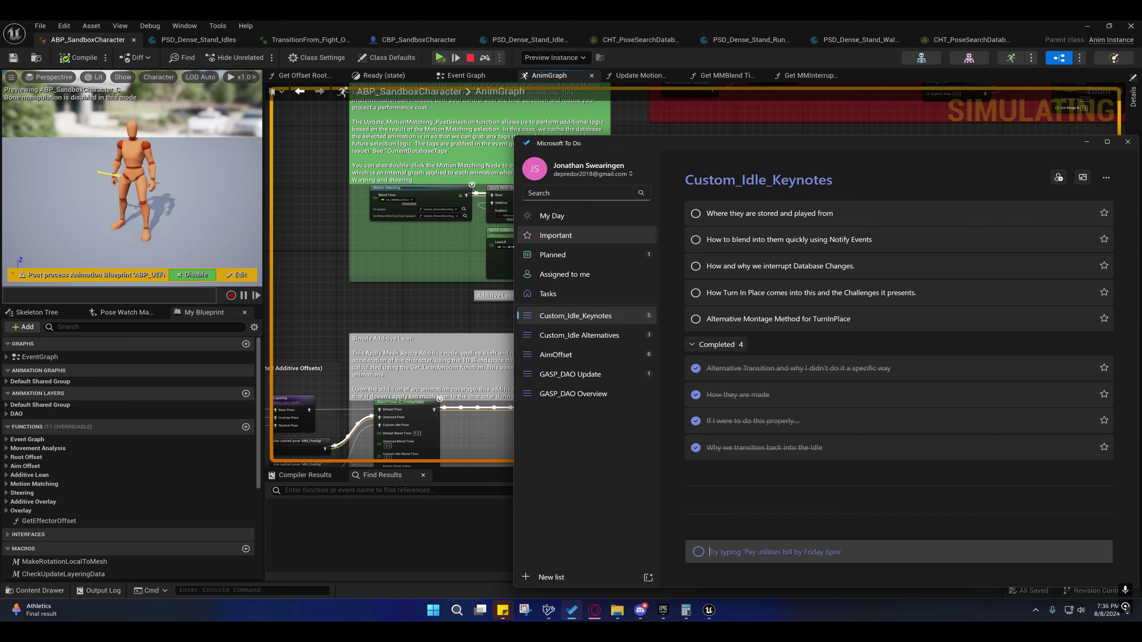
pyautogui.click(433, 296)
# Step: Show the settings of the TransitionFrom_Fight_Offensive_Idle sequence in the PSD_Dense_Stand_Idles database
pyautogui.moveTo(398, 302); pyautogui.dragTo(433, 215, button='right')
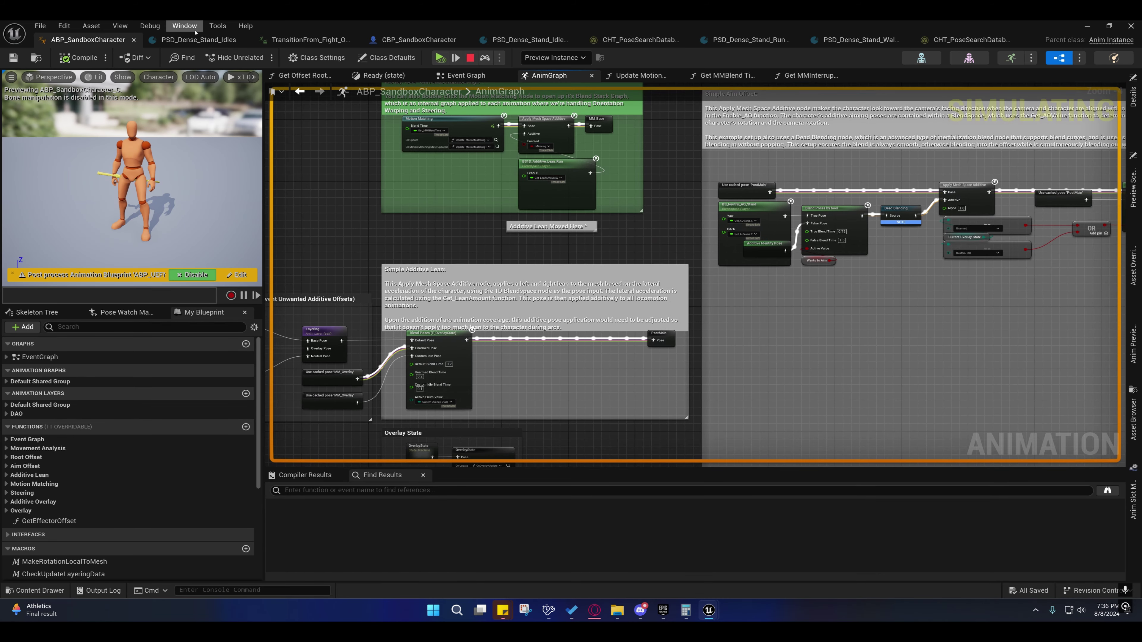
pyautogui.click(203, 40)
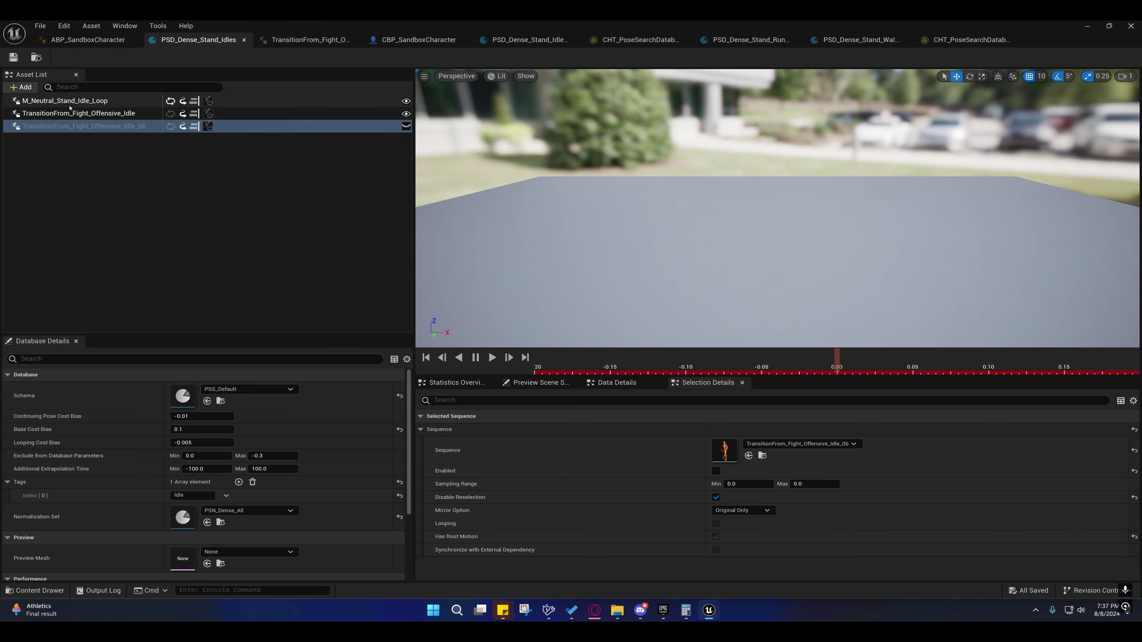
pyautogui.click(58, 113)
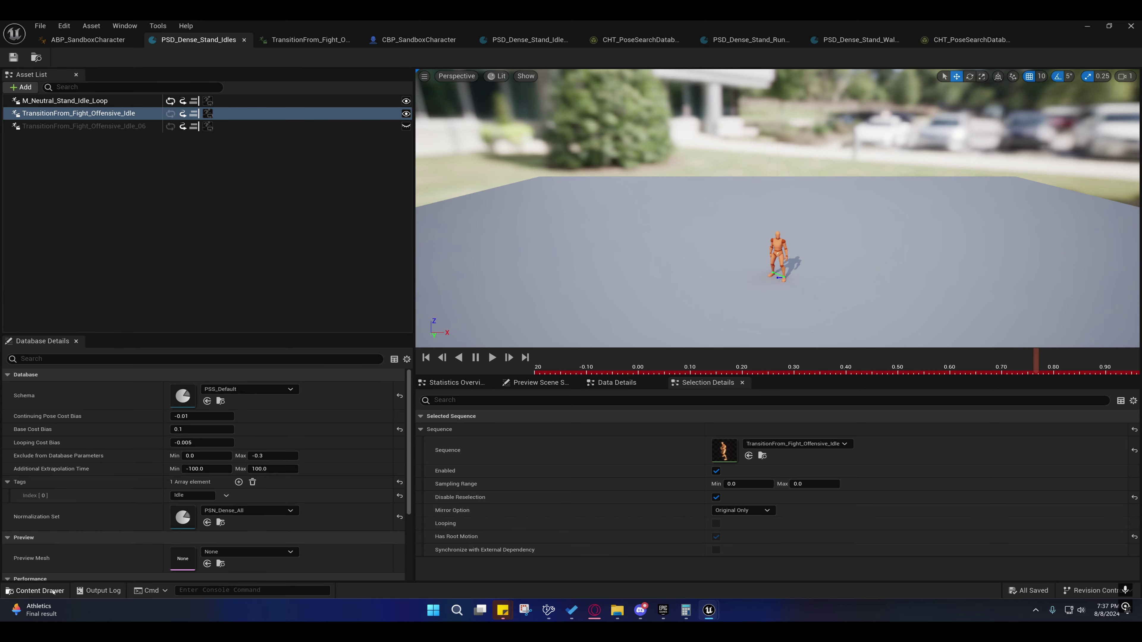
# Step: Locate the PSD_Dense_Stand_Idles asset in the project's MotionMatchingData/Databases/Dense folder
pyautogui.click(34, 590)
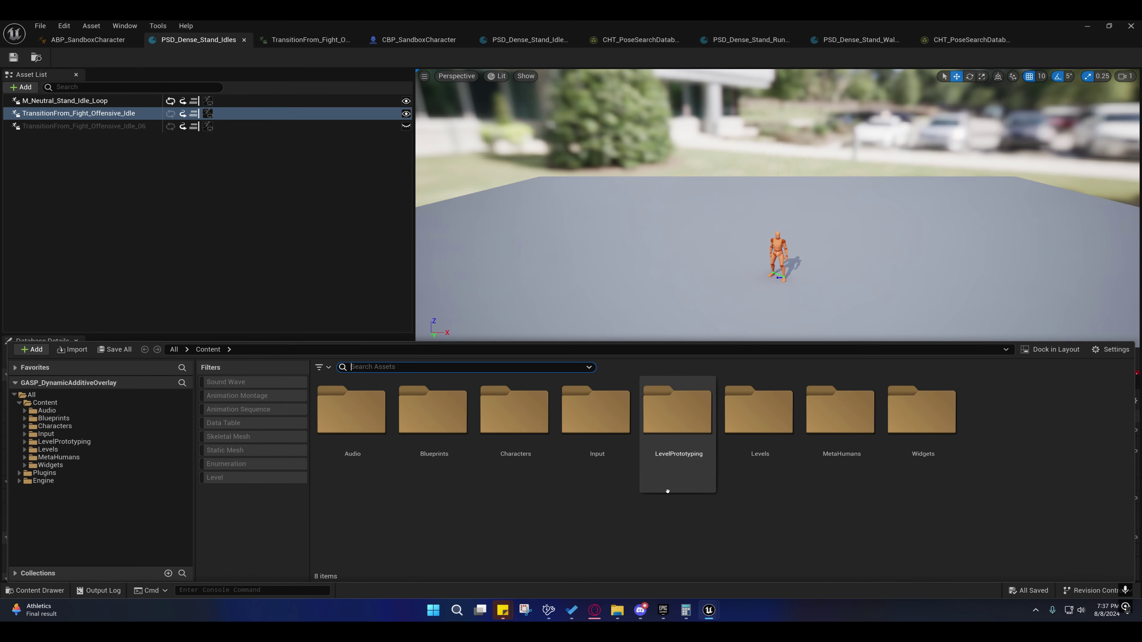
pyautogui.click(456, 420)
pyautogui.click(37, 60)
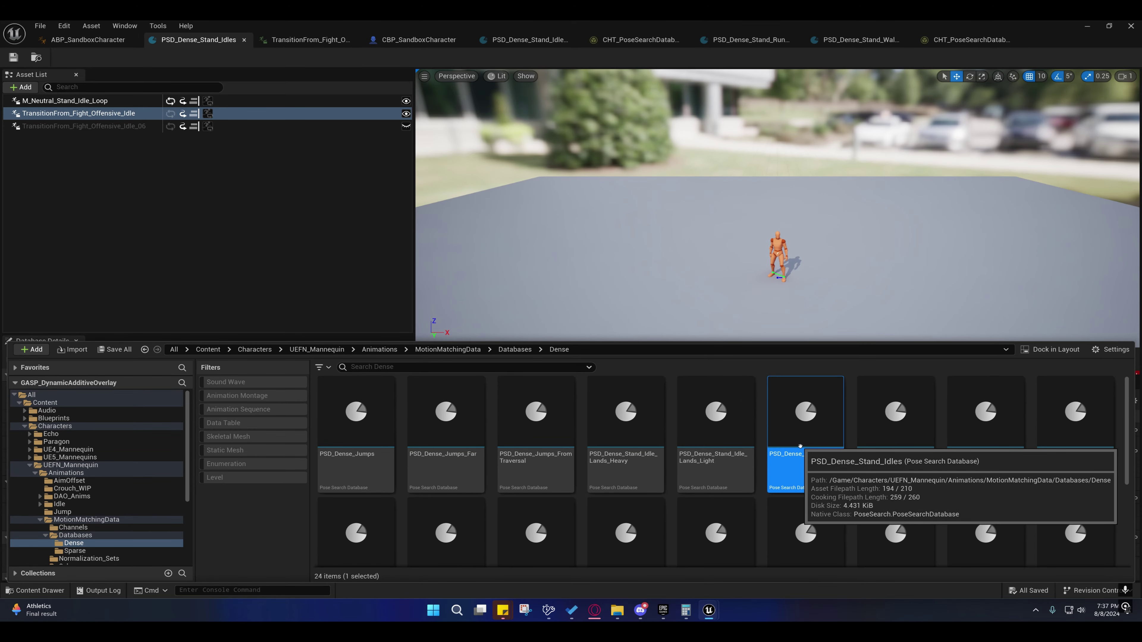
pyautogui.rightClick(803, 455)
pyautogui.click(823, 472)
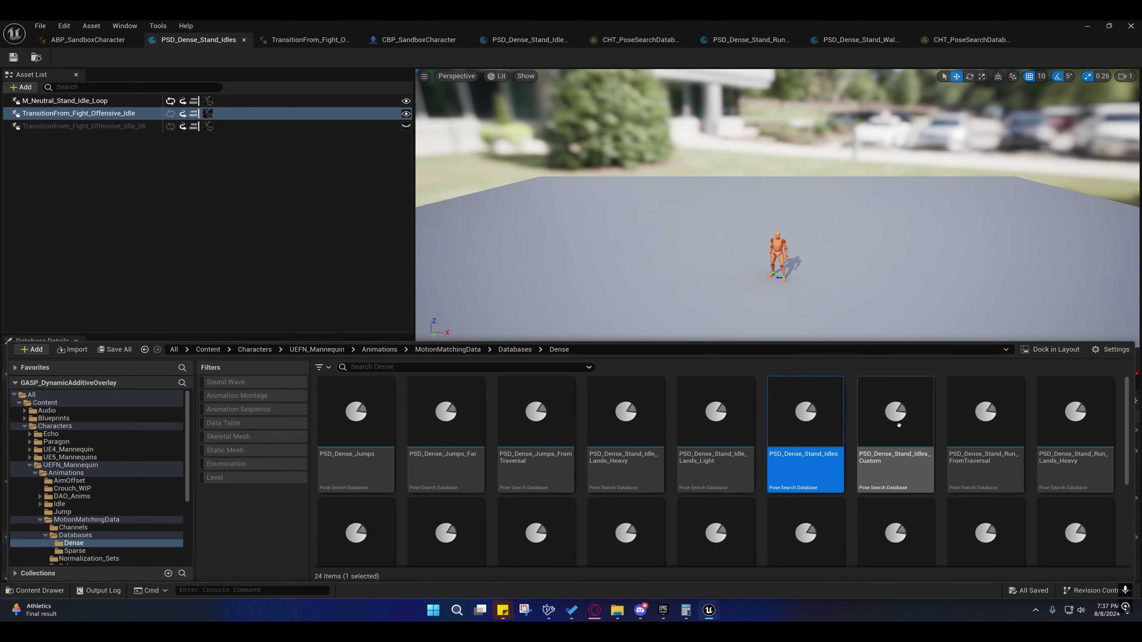
# Step: Open the PSD_Dense_Stand_Idles_Custom database and show the settings of its Fight_Offensive_Idle sequence
pyautogui.click(907, 485)
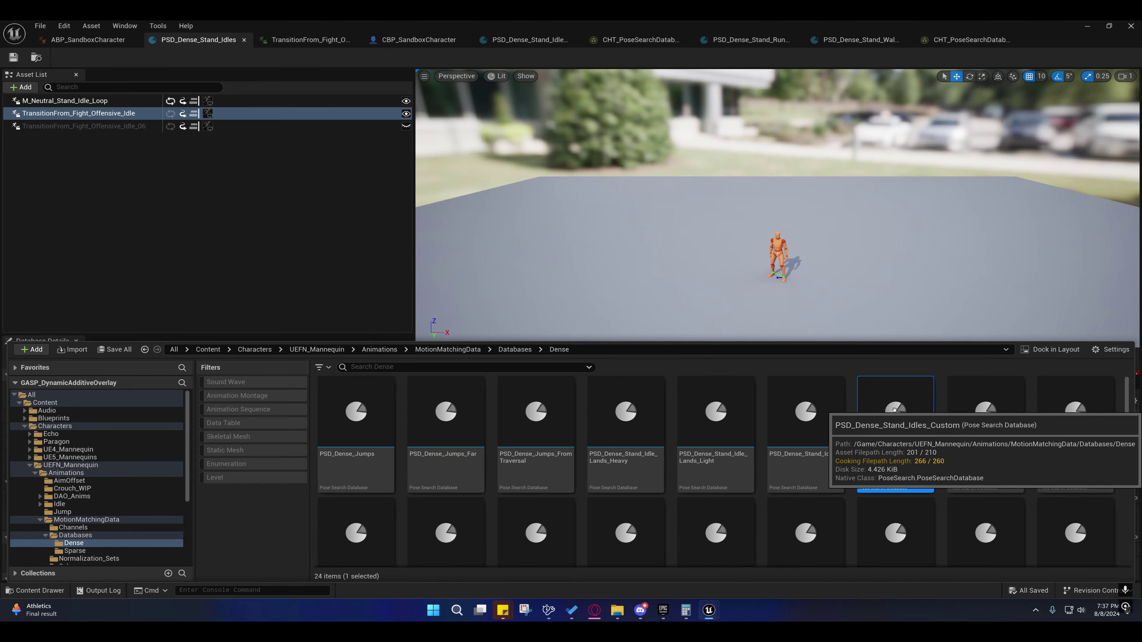
pyautogui.doubleClick(895, 409)
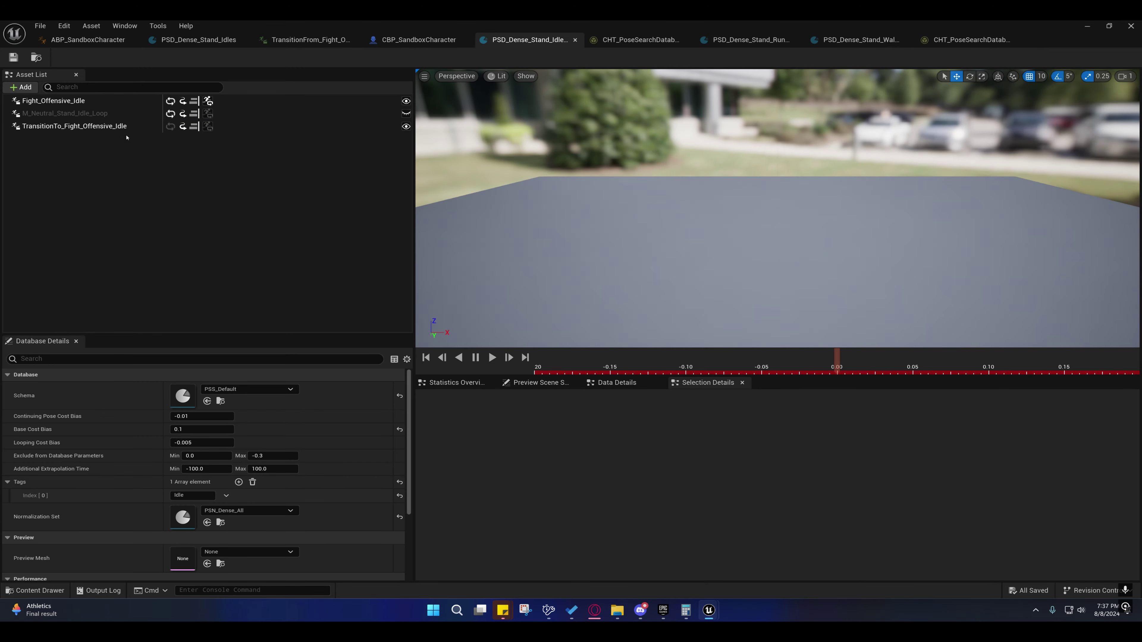
pyautogui.click(104, 126)
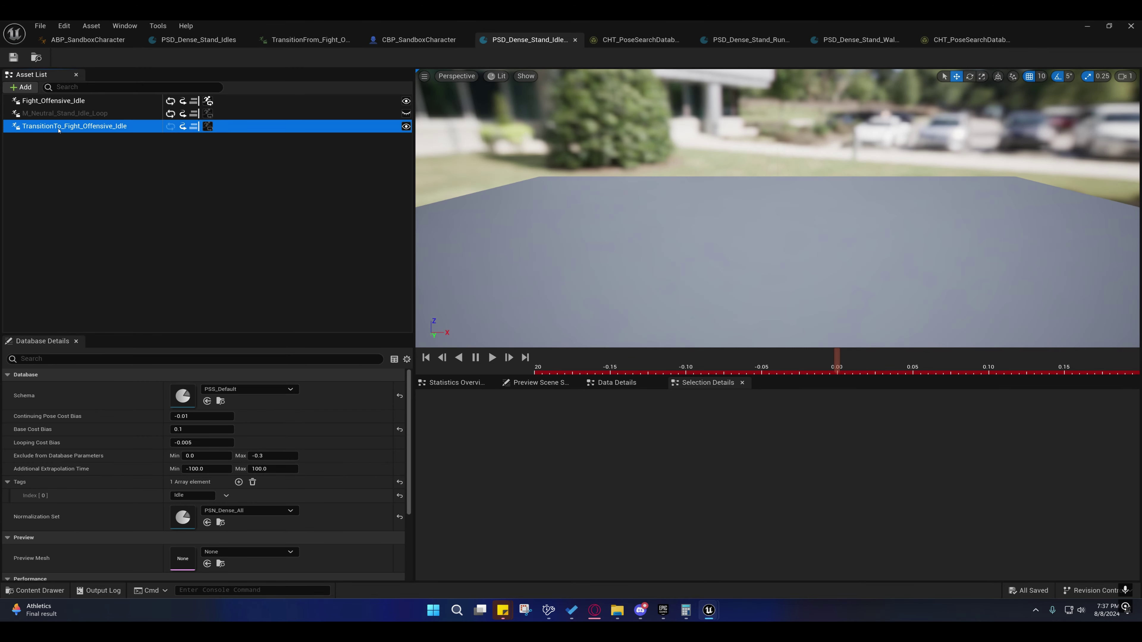
pyautogui.click(55, 102)
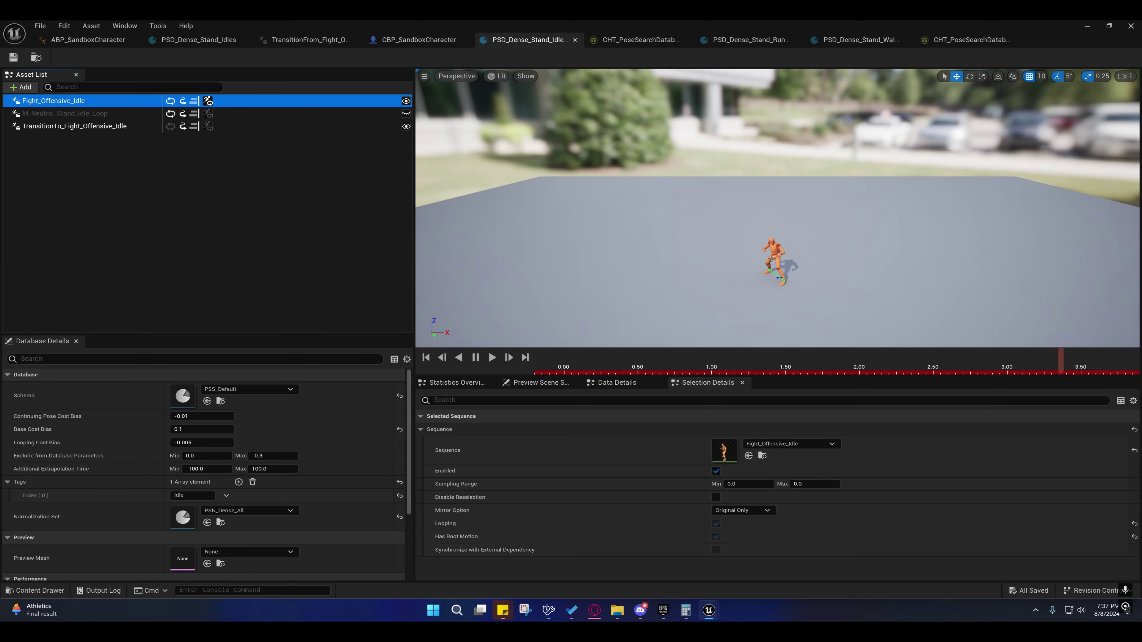
# Step: Place the PSD_Dense_Stand_Idles_Custom editor directly beside PSD_Dense_Stand_Idles and switch back to PSD_Dense_Stand_Idles
pyautogui.moveTo(518, 40); pyautogui.dragTo(301, 40)
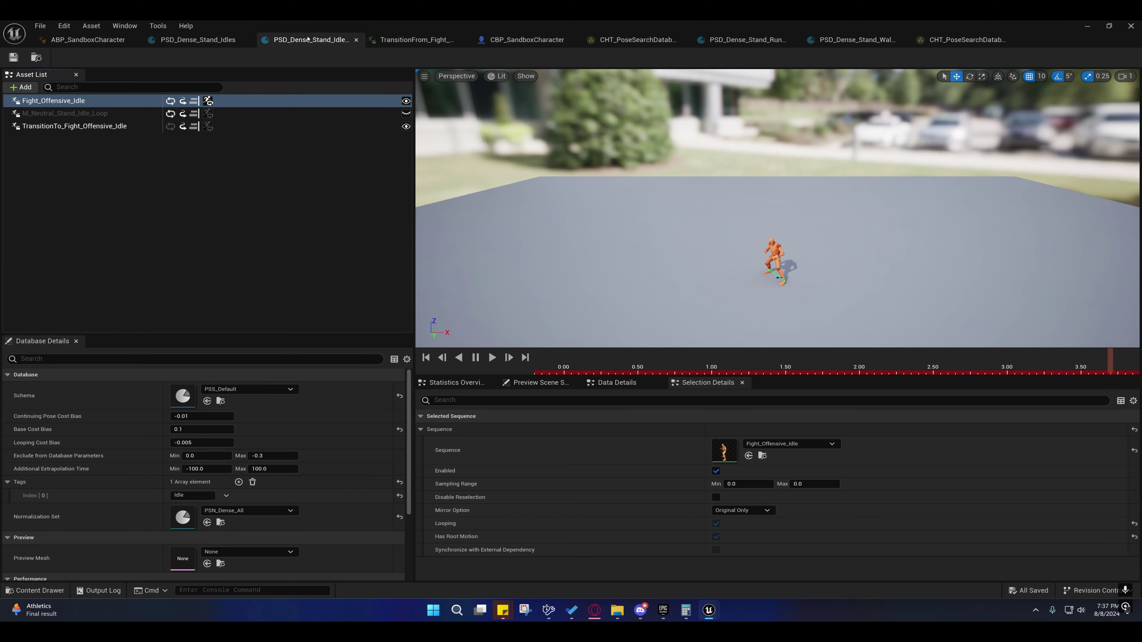
pyautogui.click(171, 45)
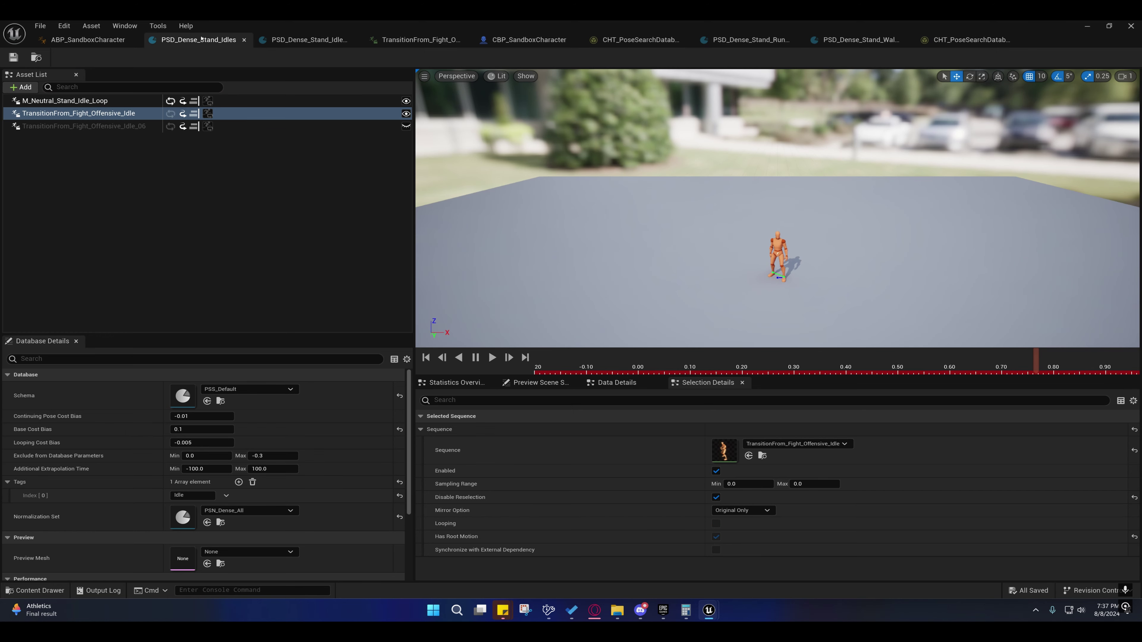
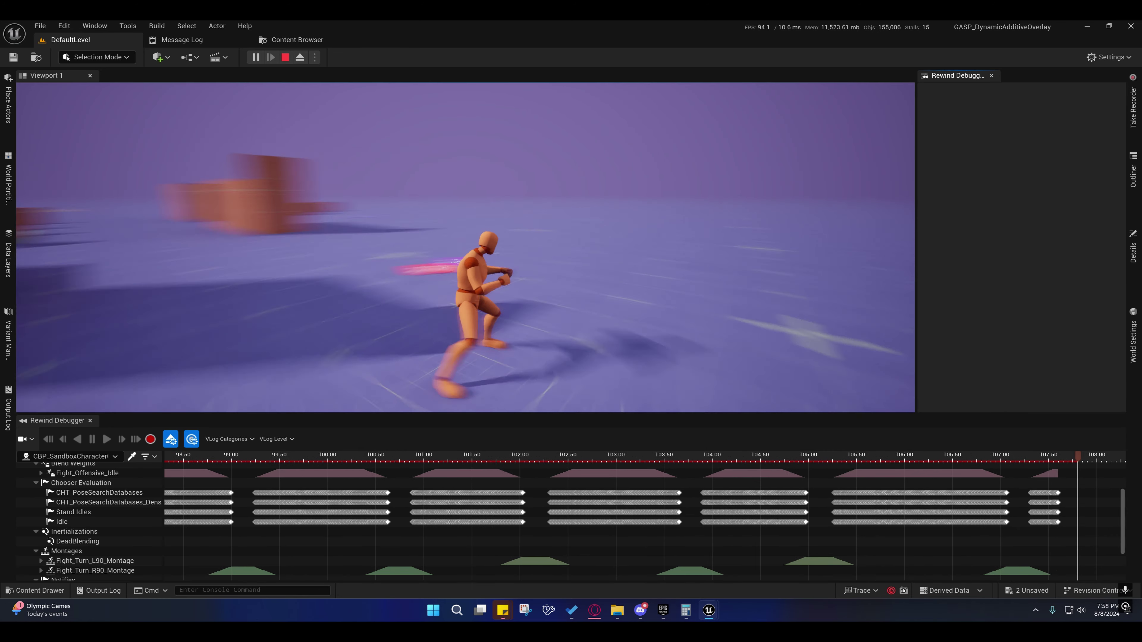
# Step: Stop the play session in the level and switch to the ABP_SandboxCharacter editor window
pyautogui.hotkey('shift', 'F1')
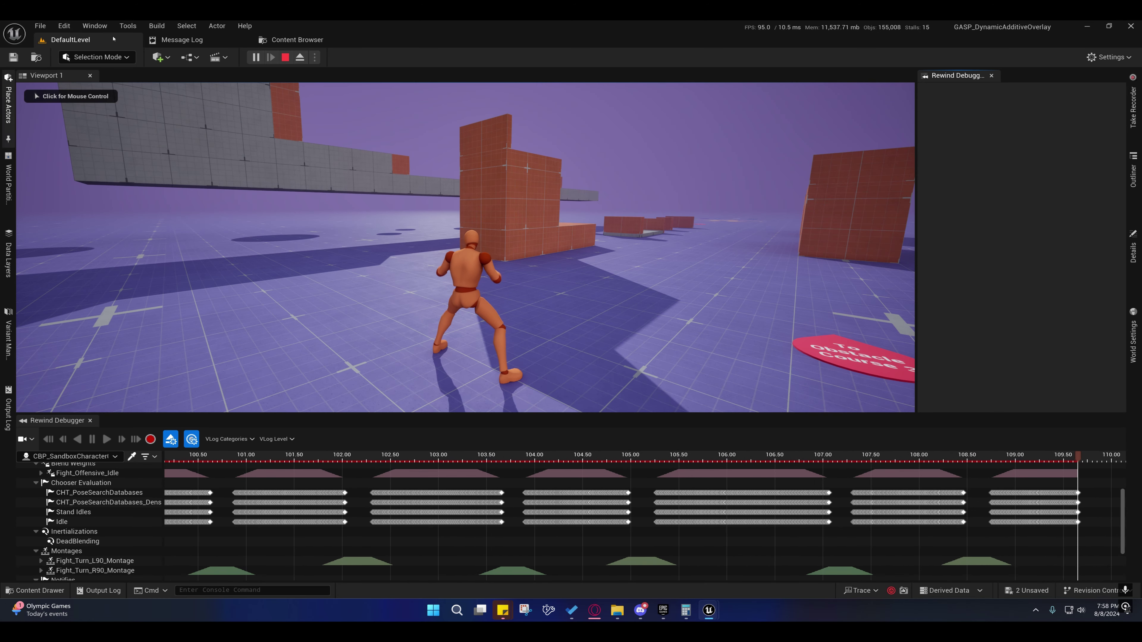
pyautogui.click(289, 58)
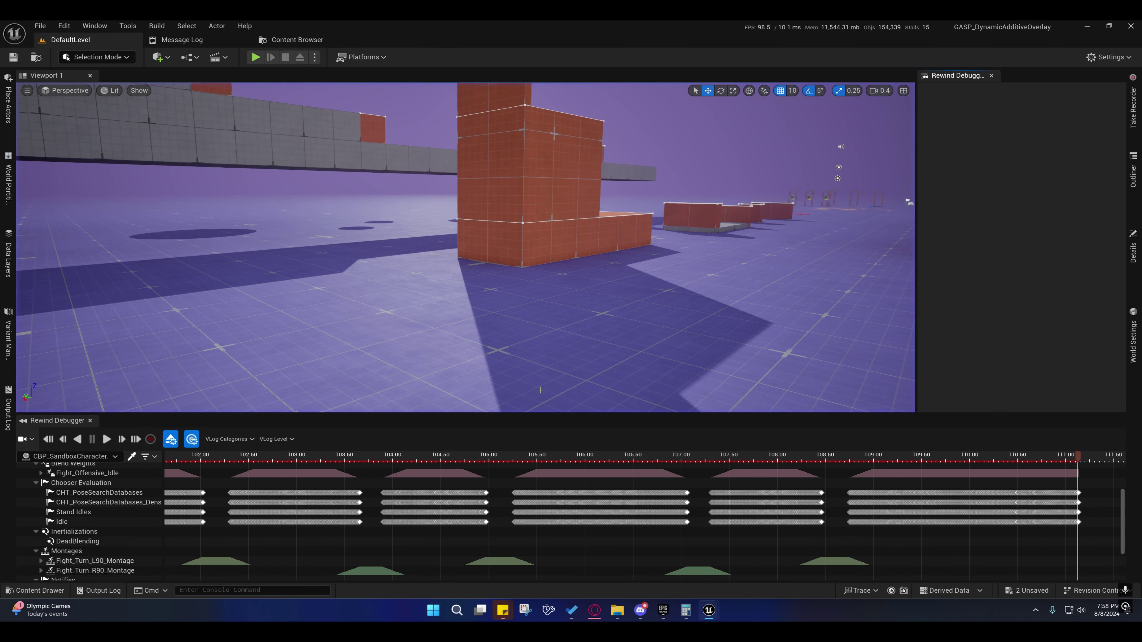
pyautogui.moveTo(709, 612)
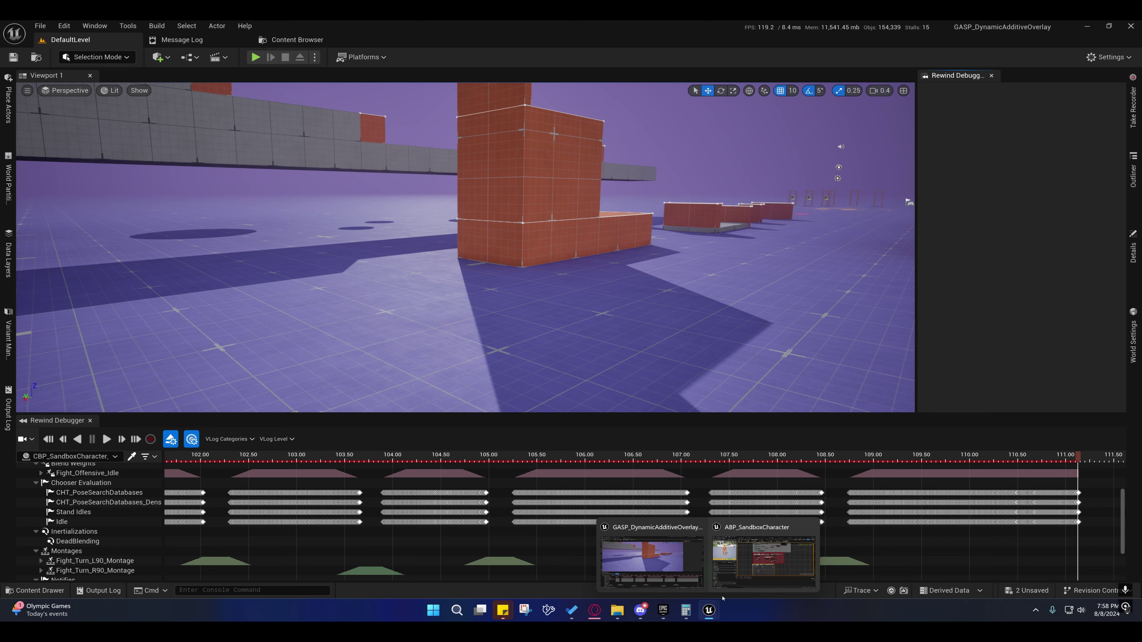
pyautogui.click(733, 578)
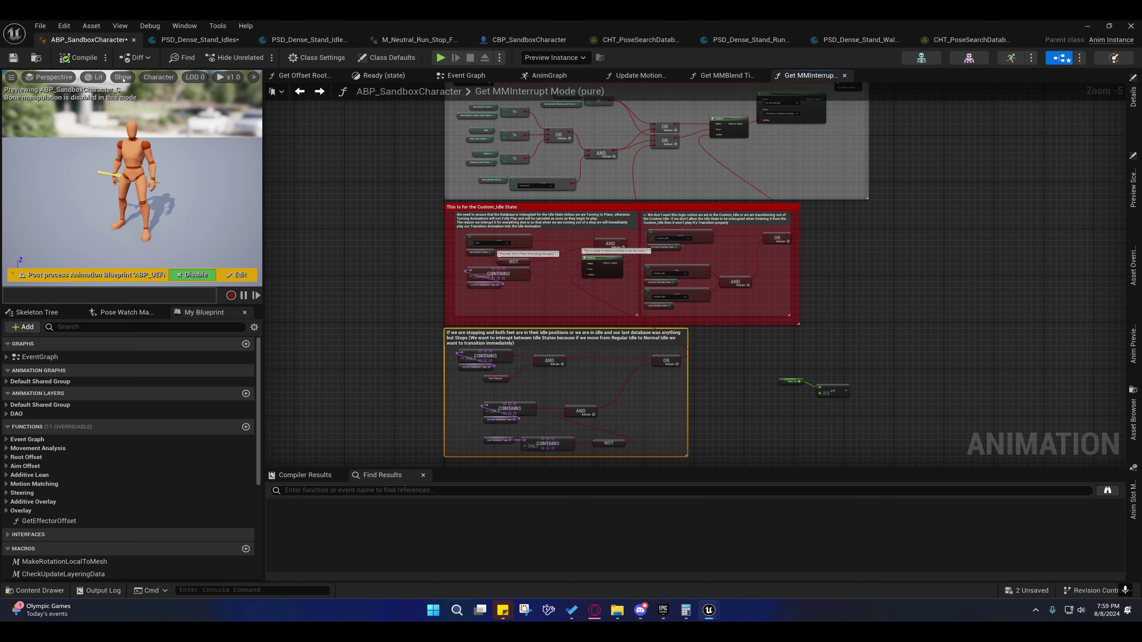
# Step: Open CBP_SandboxCharacter's DAO Logic graph and select all nodes in the red turn-in-place comment section
pyautogui.click(530, 40)
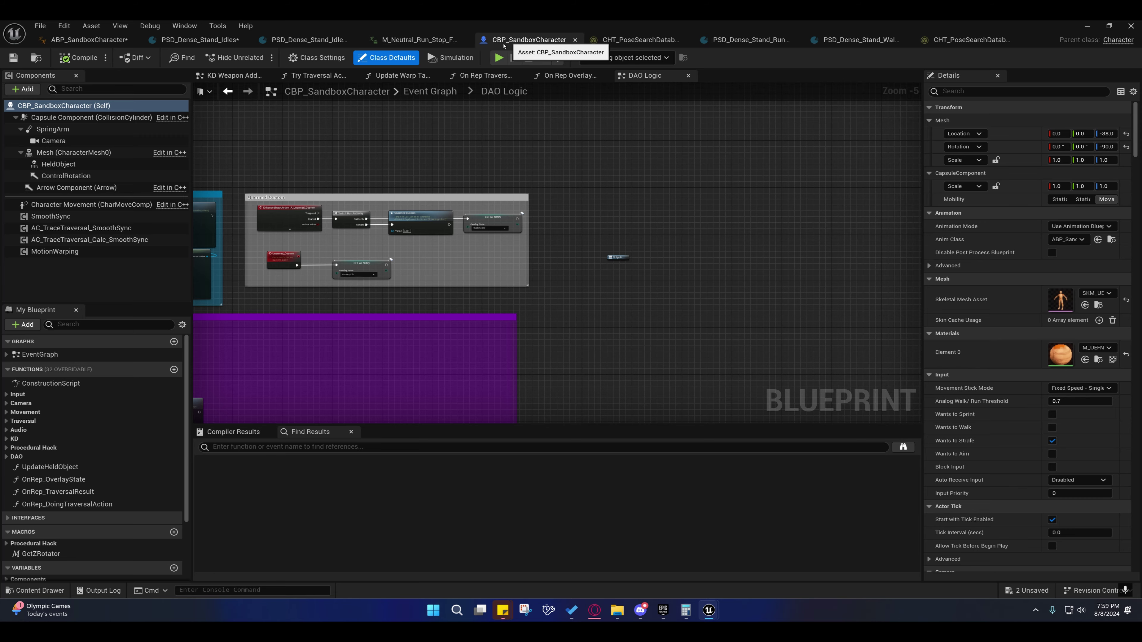
pyautogui.moveTo(350, 191); pyautogui.dragTo(456, 184, button='right')
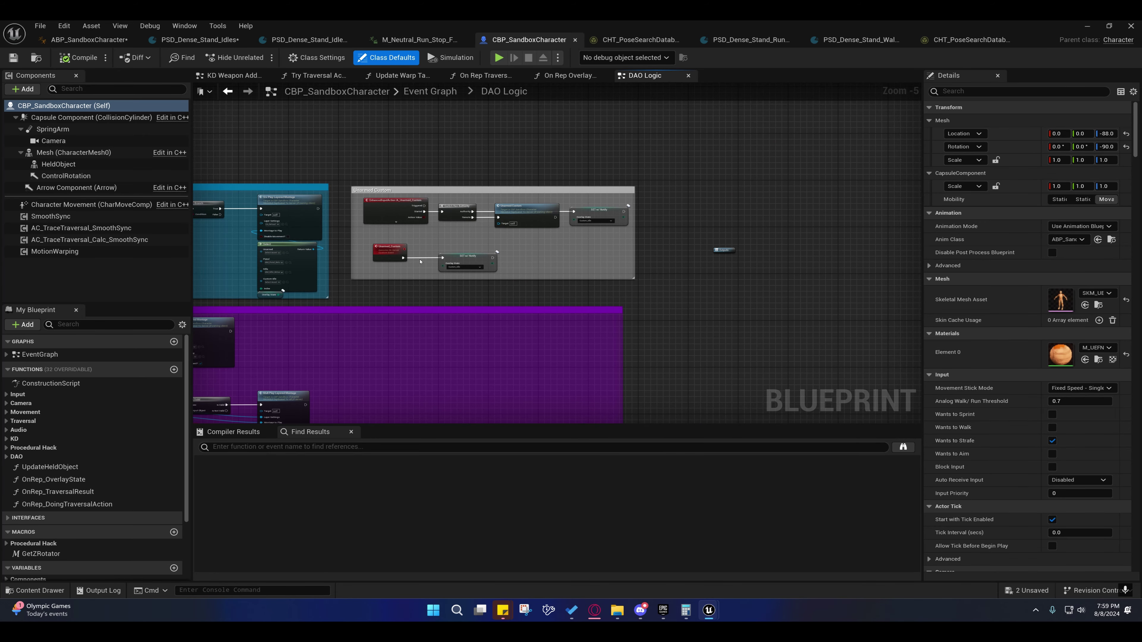
pyautogui.moveTo(420, 261); pyautogui.dragTo(583, 5, button='right')
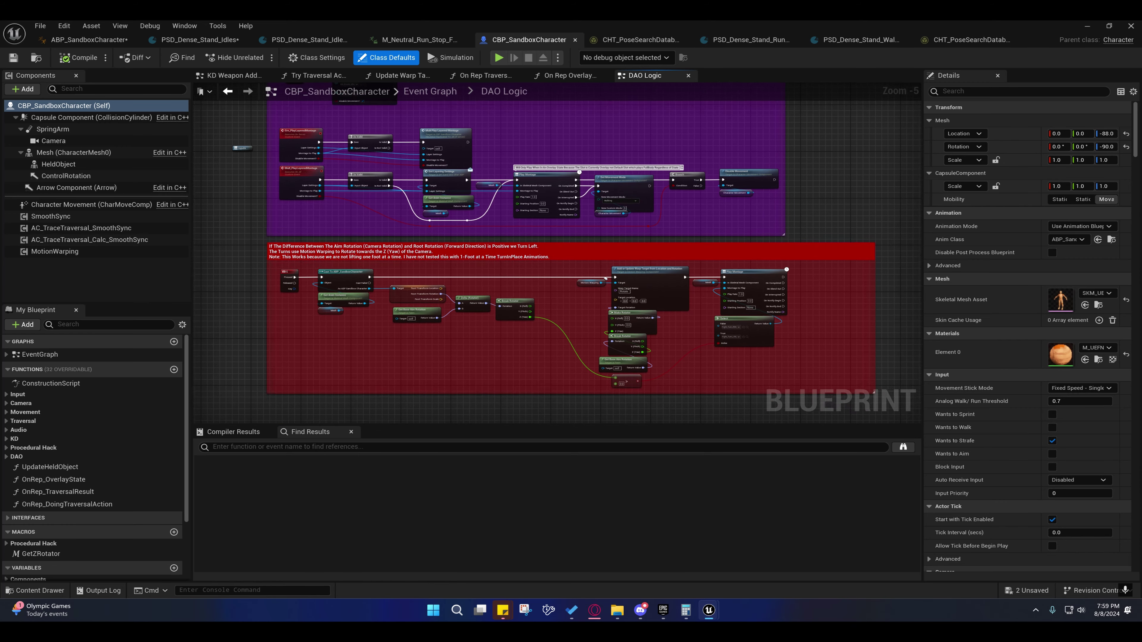
pyautogui.moveTo(377, 323); pyautogui.dragTo(345, 253, button='right')
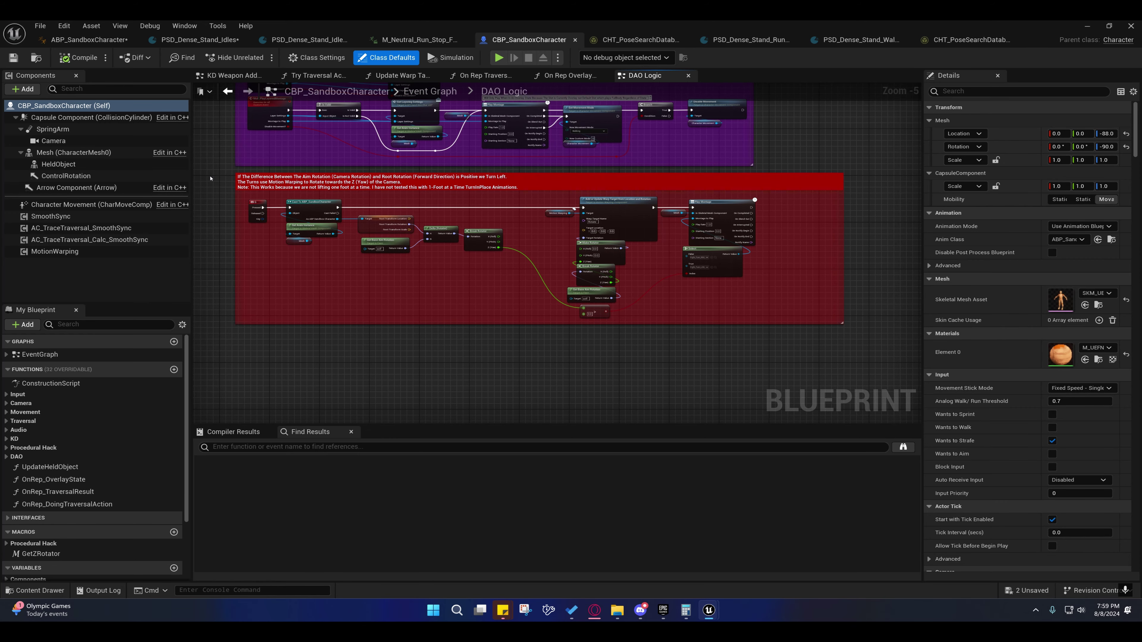
pyautogui.moveTo(210, 178); pyautogui.dragTo(712, 382)
pyautogui.moveTo(781, 369); pyautogui.dragTo(781, 368)
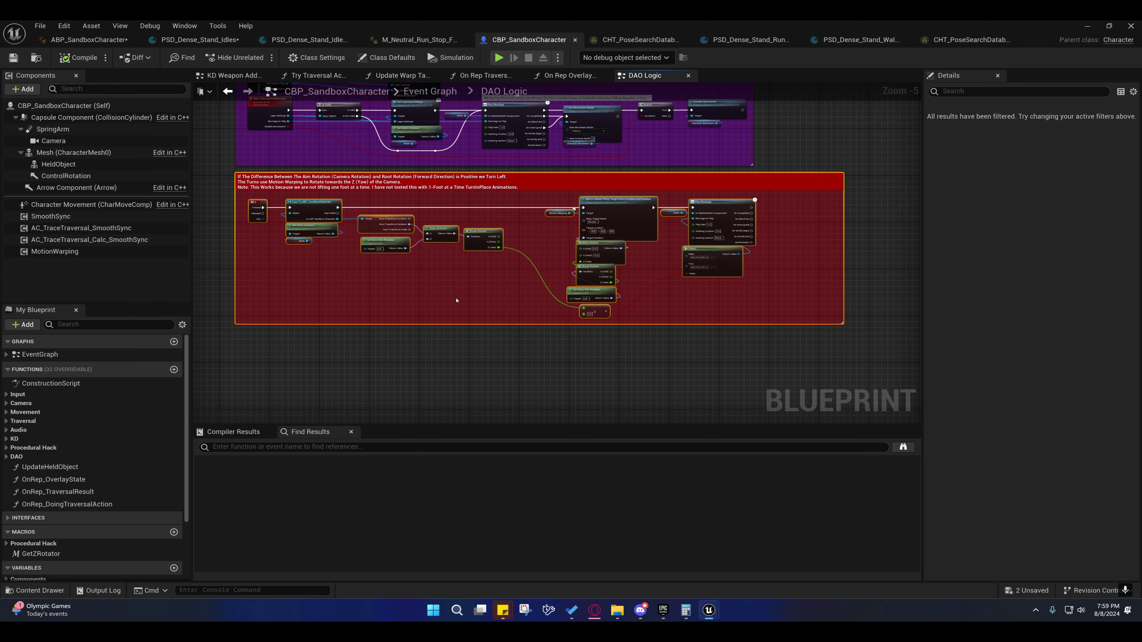
# Step: Examine the turn-in-place nodes that compare Root Transform Rotation with Get Base Aim Rotation through the Delta (Rotator) node
pyautogui.scroll(2, 456, 300)
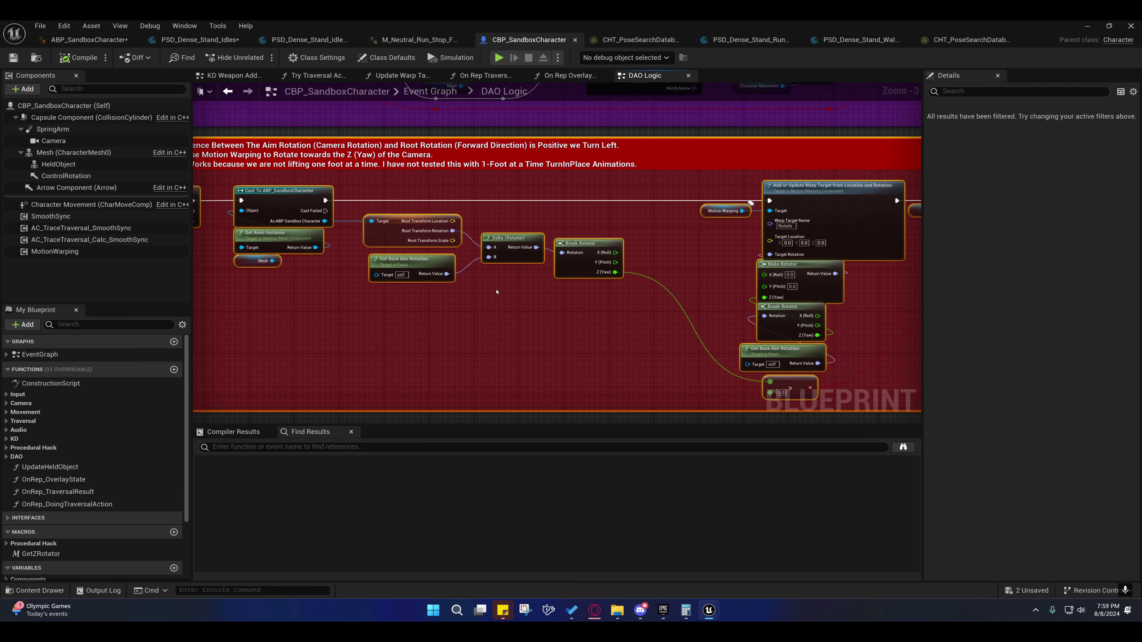
pyautogui.scroll(2, 497, 292)
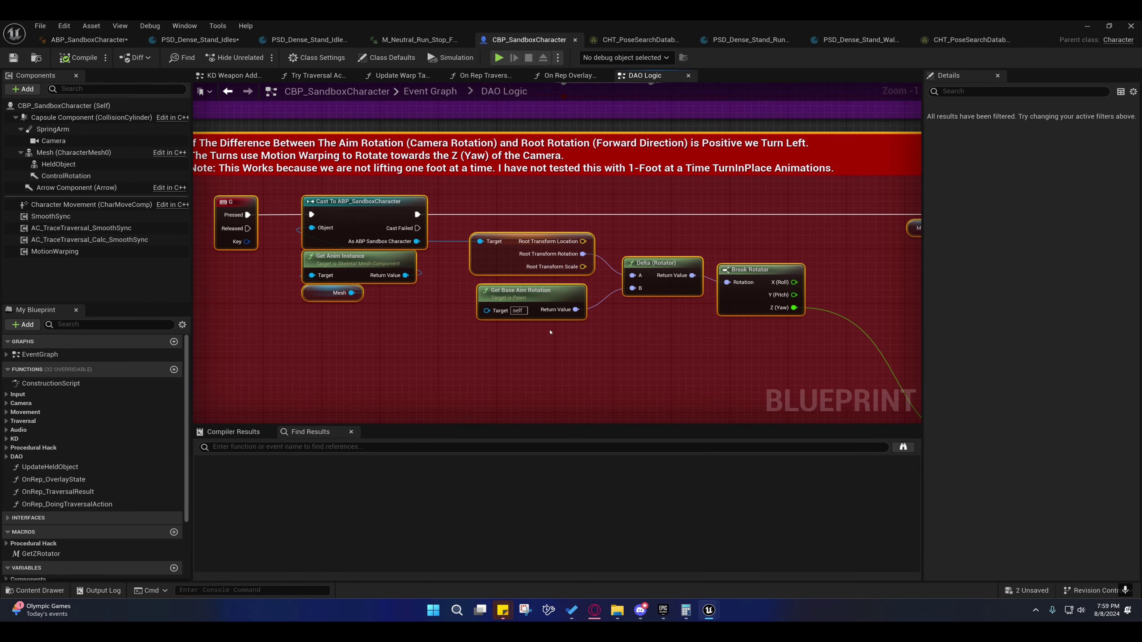
pyautogui.click(585, 326)
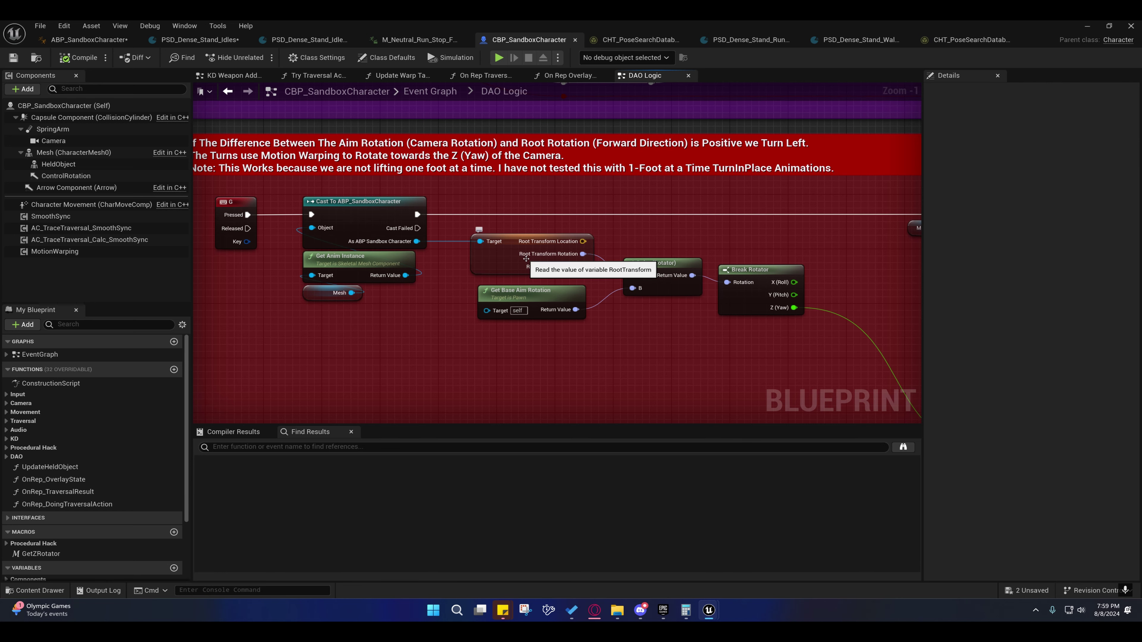
pyautogui.moveTo(513, 252); pyautogui.dragTo(462, 212, button='right')
# Step: Locate and select the Offset Root Bone node in the AnimGraph of ABP_SandboxCharacter
pyautogui.click(88, 40)
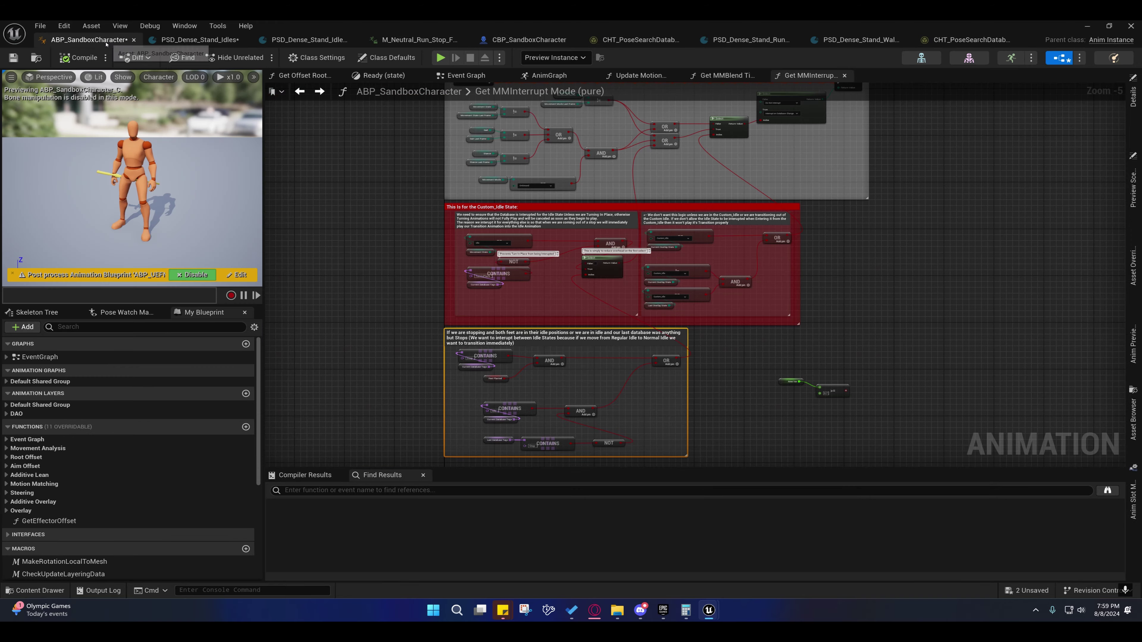
pyautogui.click(565, 77)
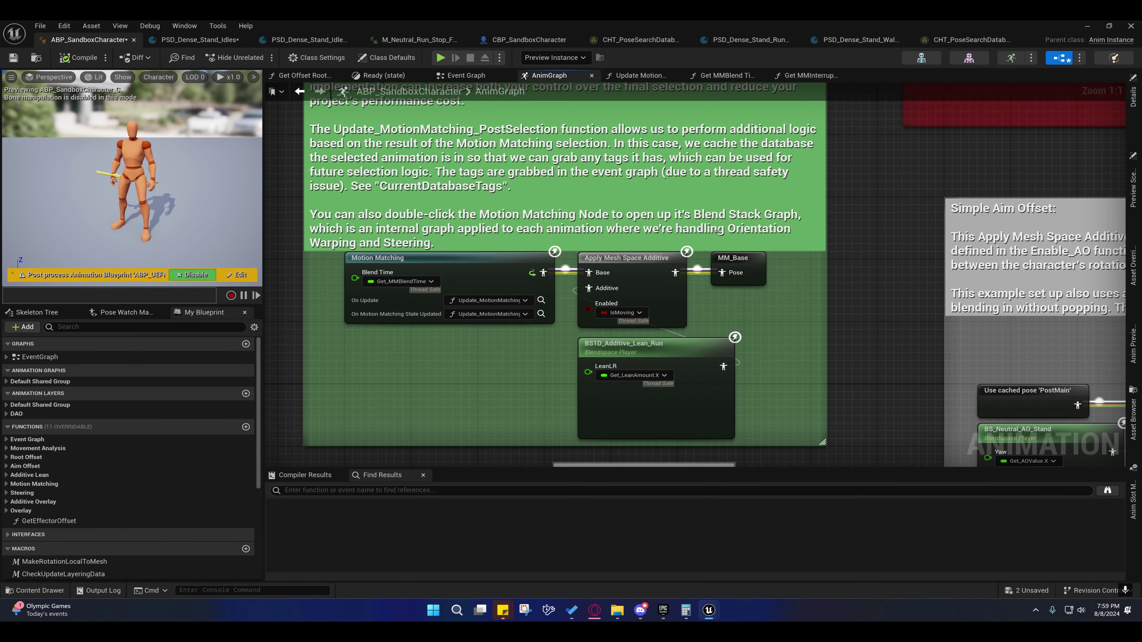
pyautogui.moveTo(960, 292); pyautogui.dragTo(521, 184, button='right')
pyautogui.scroll(-4, 521, 184)
pyautogui.moveTo(881, 339); pyautogui.dragTo(447, 332, button='right')
pyautogui.moveTo(778, 340); pyautogui.dragTo(515, 311, button='right')
pyautogui.scroll(4, 658, 278)
pyautogui.moveTo(658, 278); pyautogui.dragTo(445, 341, button='right')
pyautogui.click(497, 180)
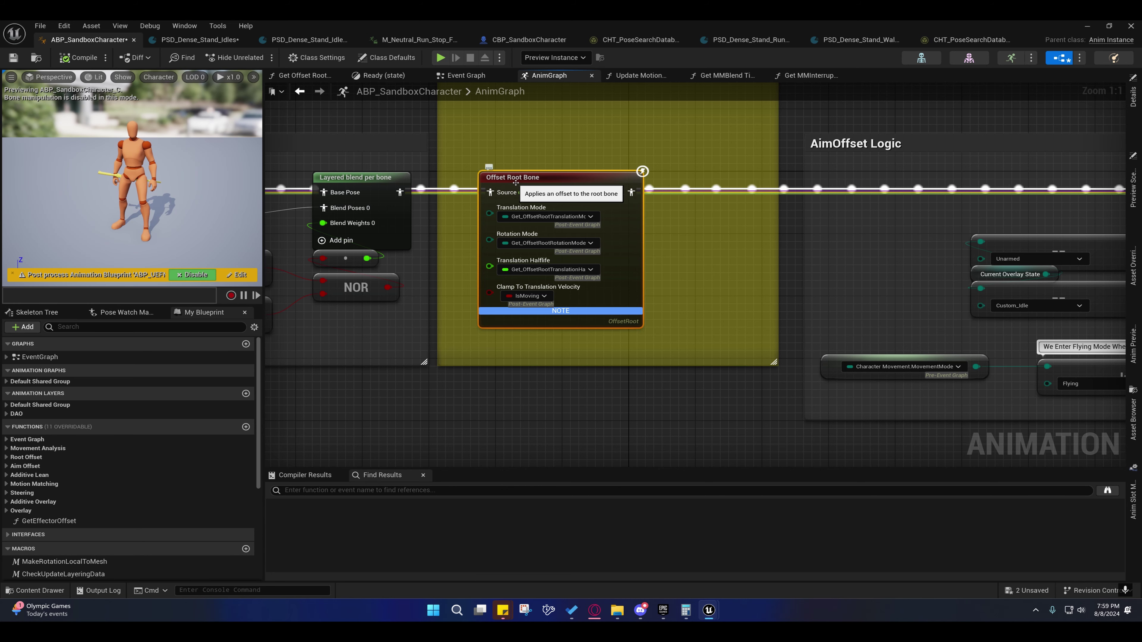
# Step: Show the Offset Root Bone node's detailed settings, including its OffsetRoot tag
pyautogui.moveTo(409, 400); pyautogui.dragTo(632, 410)
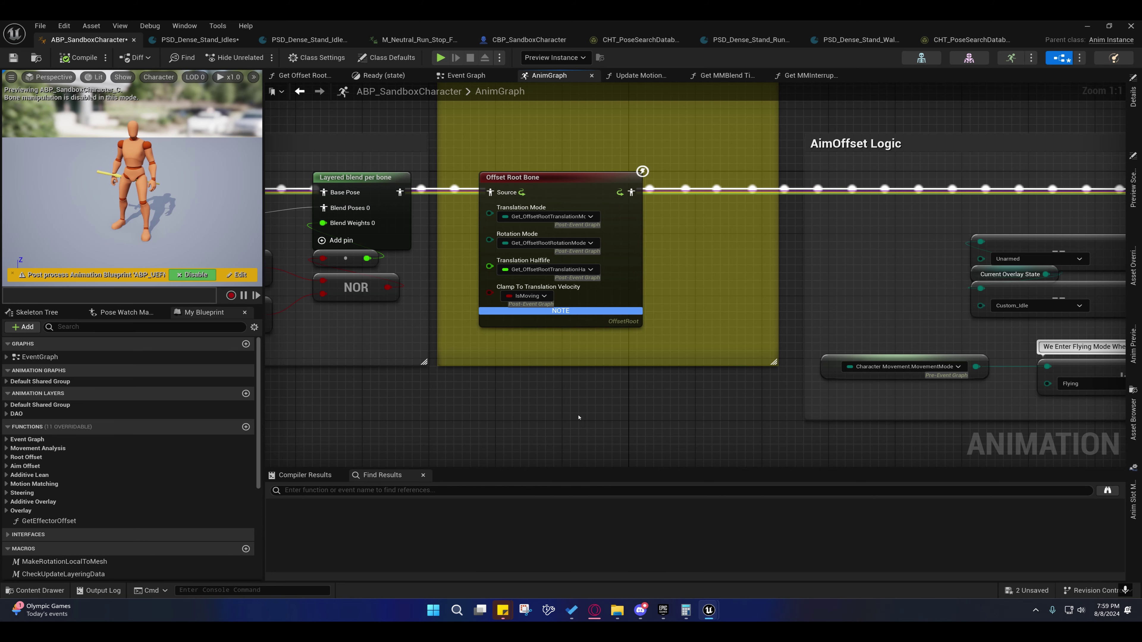
pyautogui.moveTo(547, 404); pyautogui.dragTo(500, 412, button='right')
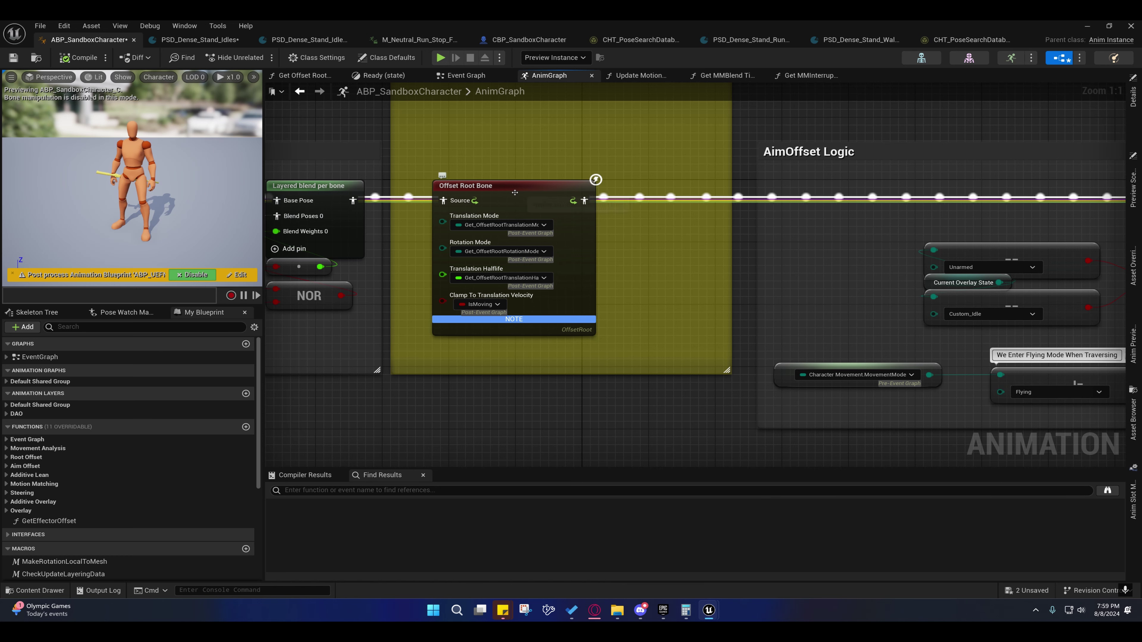
pyautogui.click(498, 227)
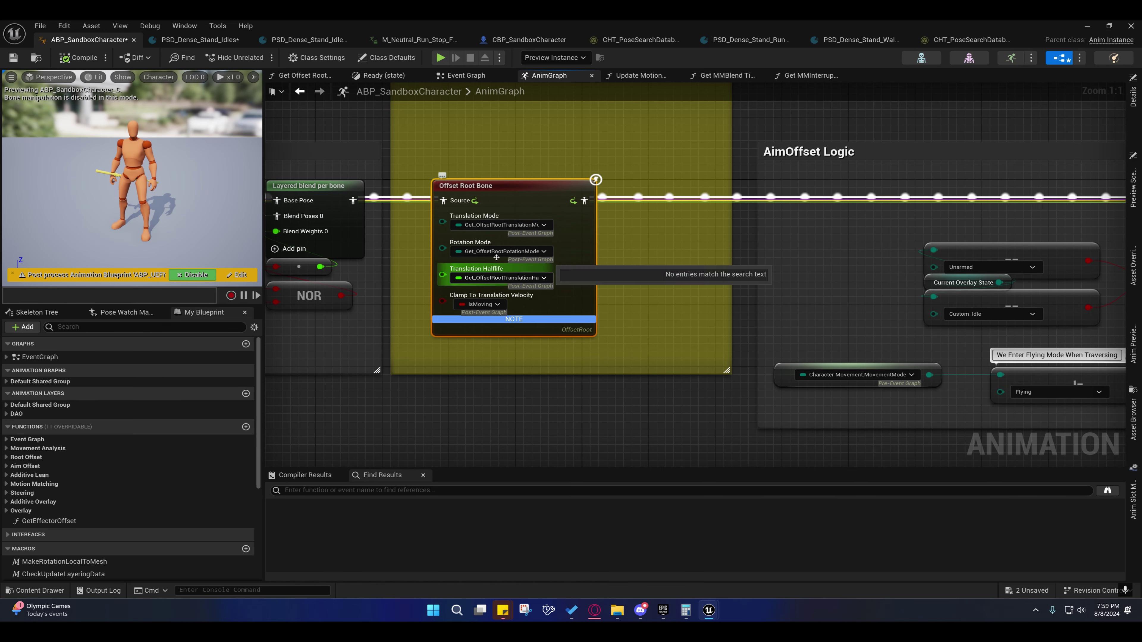
pyautogui.moveTo(517, 331); pyautogui.dragTo(448, 339, button='right')
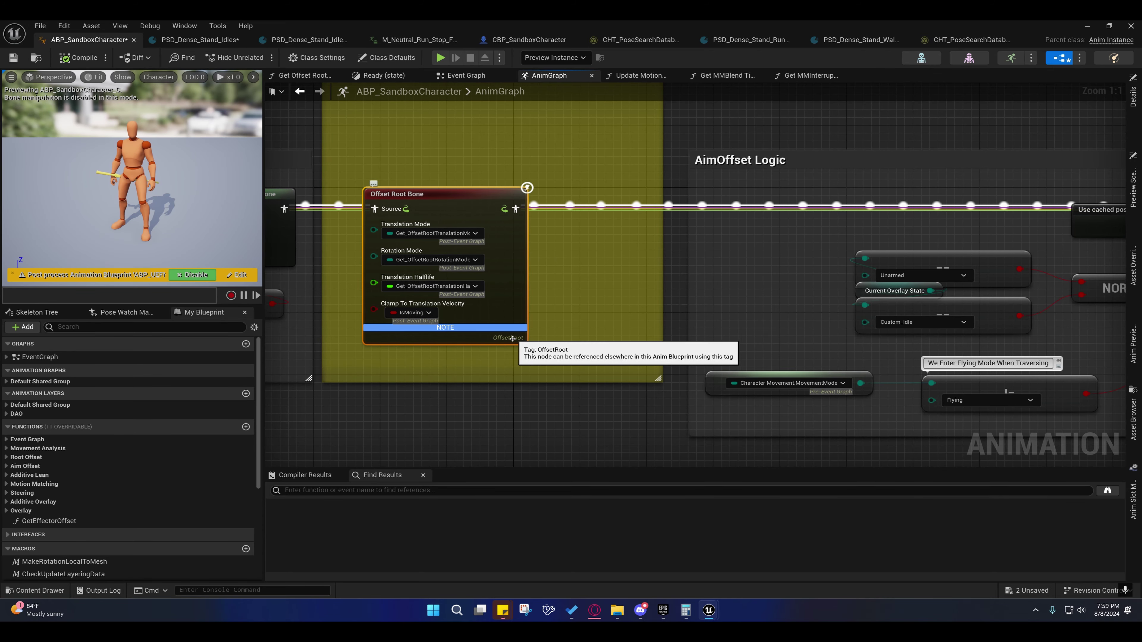
pyautogui.click(1129, 117)
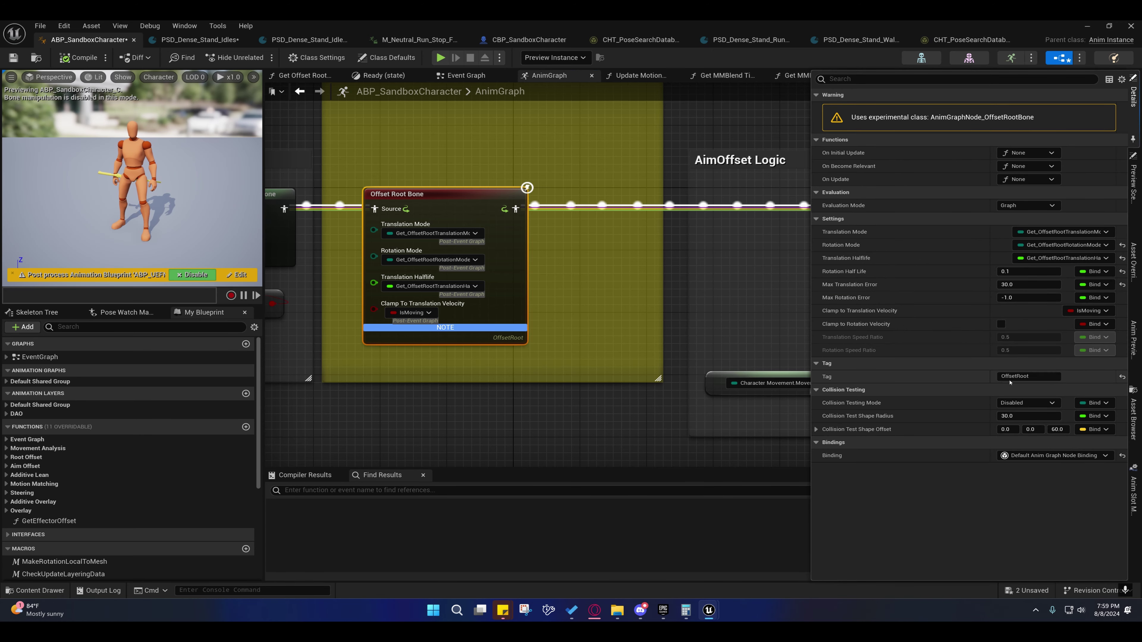
pyautogui.moveTo(508, 337); pyautogui.dragTo(682, 329, button='right')
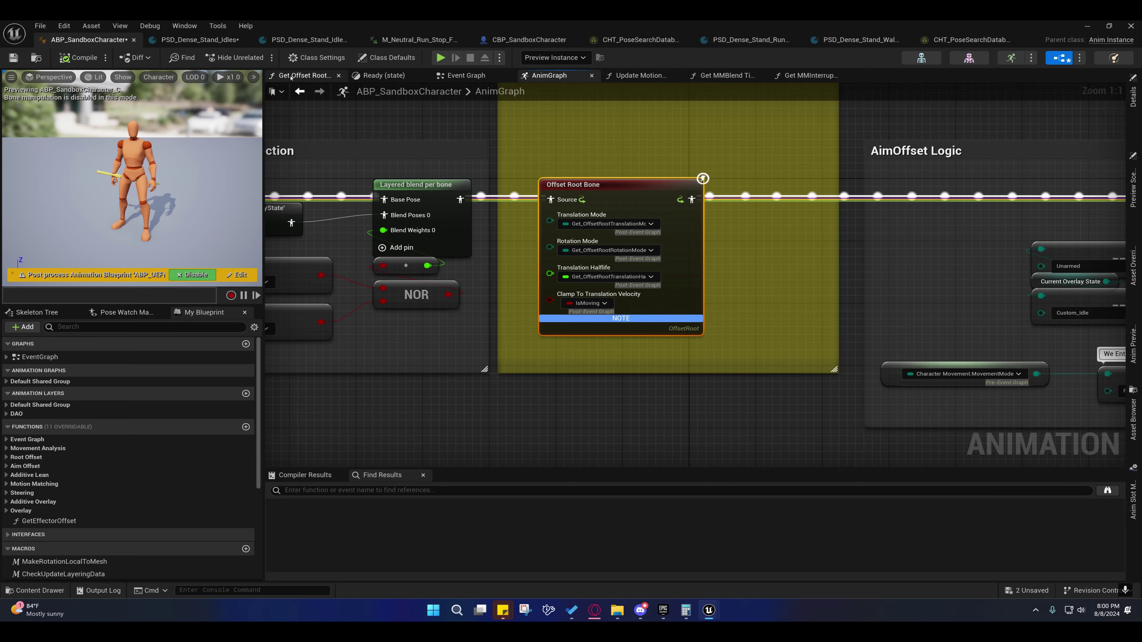
# Step: Find the Update Essential Values call in ABP_SandboxCharacter's Event Graph and open that function
pyautogui.click(468, 75)
pyautogui.moveTo(474, 221); pyautogui.dragTo(455, 446, button='right')
pyautogui.moveTo(520, 213); pyautogui.dragTo(512, 448, button='right')
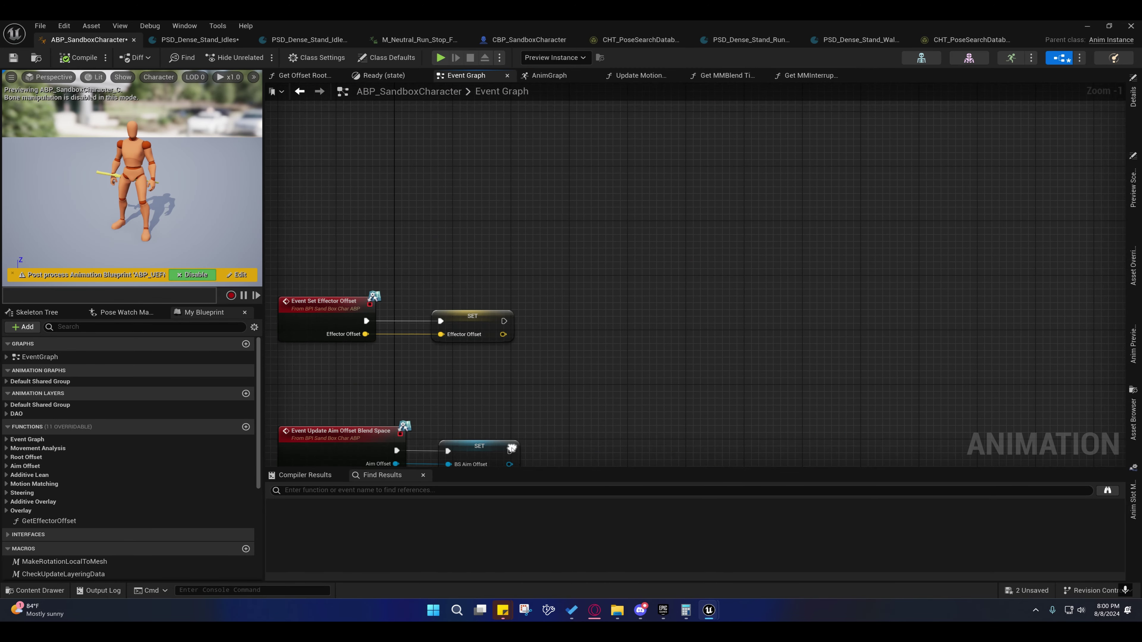
pyautogui.moveTo(492, 132); pyautogui.dragTo(428, 316, button='right')
pyautogui.moveTo(601, 318); pyautogui.dragTo(419, 310, button='right')
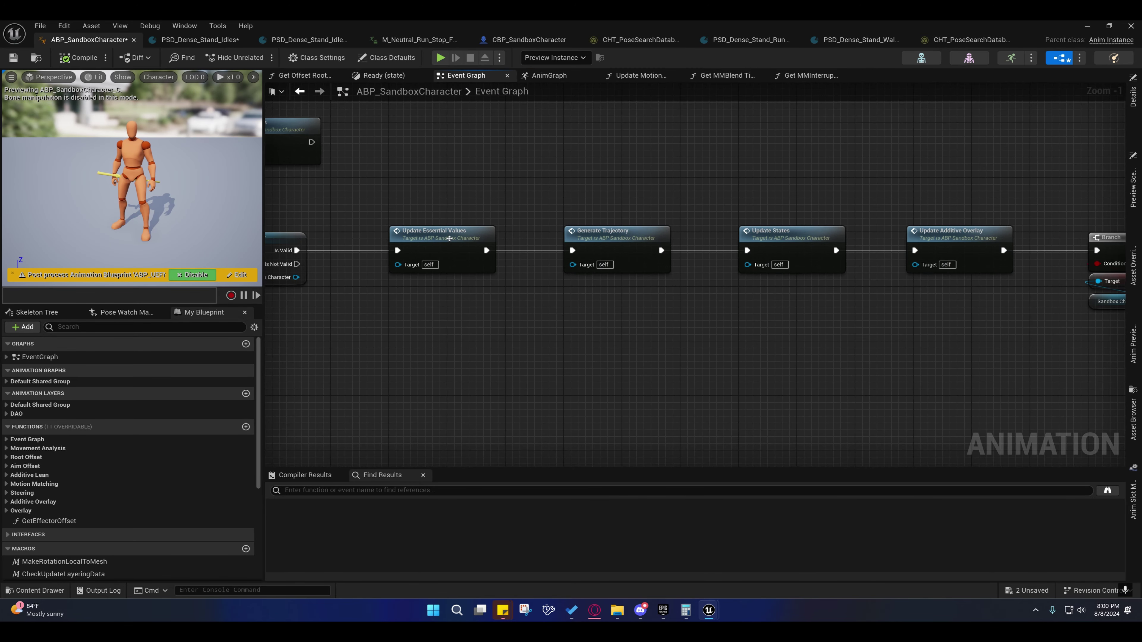
pyautogui.doubleClick(451, 242)
# Step: Locate the OffsetRoot reference node in the root transform section of the Update Essential Values function
pyautogui.moveTo(451, 242); pyautogui.dragTo(607, 323, button='right')
pyautogui.moveTo(713, 317); pyautogui.dragTo(579, 250, button='right')
pyautogui.scroll(4, 532, 278)
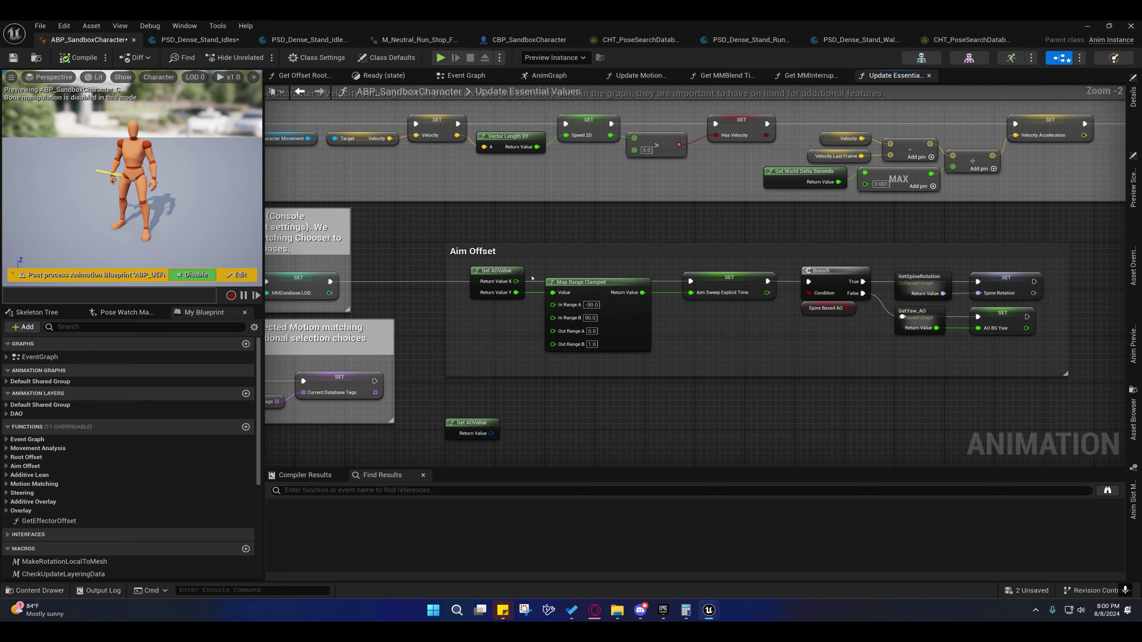
pyautogui.moveTo(693, 208); pyautogui.dragTo(777, 371, button='right')
pyautogui.moveTo(351, 318); pyautogui.dragTo(572, 299, button='right')
pyautogui.scroll(2, 572, 299)
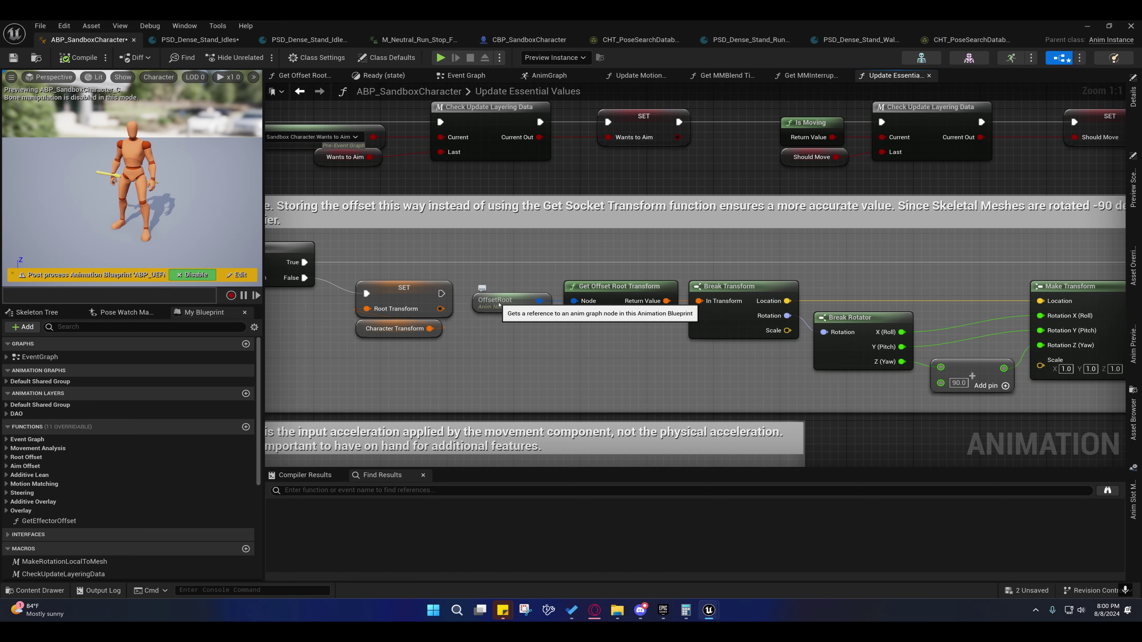
# Step: Follow the chain from Get Offset Root Transform through Make Transform to the Set Root Transform node
pyautogui.moveTo(596, 316); pyautogui.dragTo(407, 295, button='right')
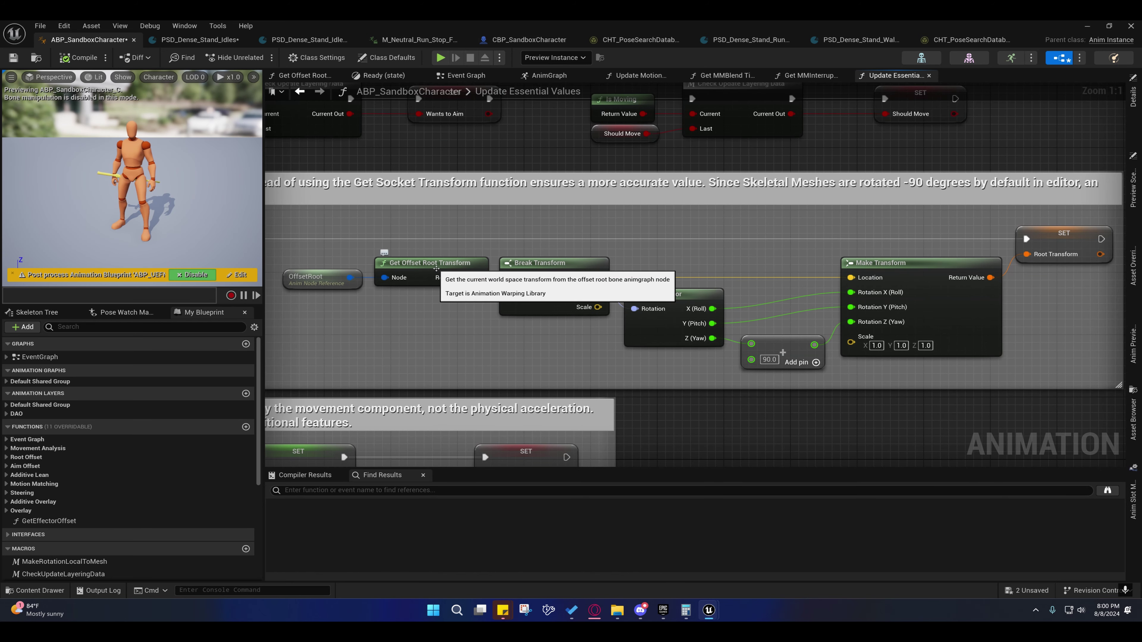
pyautogui.moveTo(489, 317); pyautogui.dragTo(298, 301, button='right')
pyautogui.moveTo(625, 255); pyautogui.dragTo(415, 250, button='right')
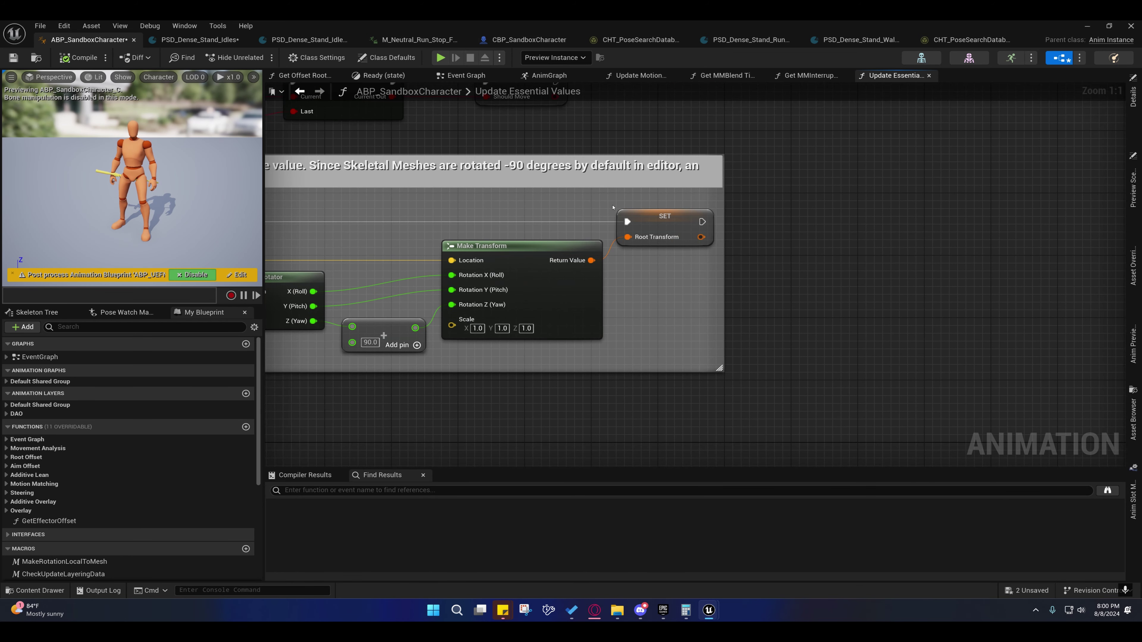
pyautogui.moveTo(682, 293); pyautogui.dragTo(817, 279, button='right')
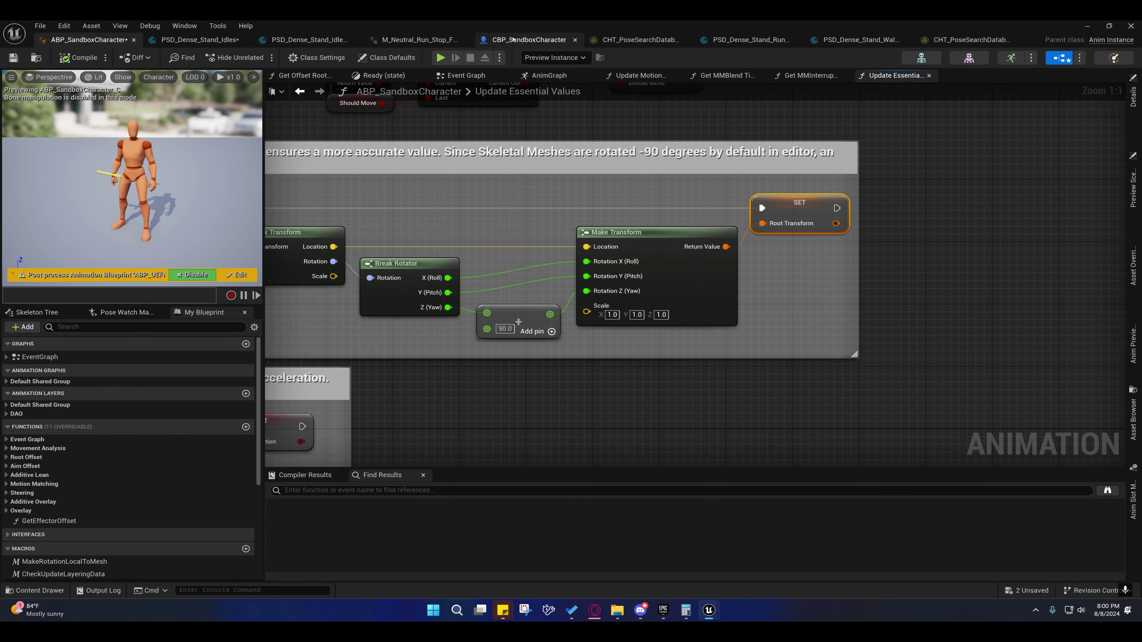
# Step: Return to CBP_SandboxCharacter's DAO Logic and trace the yaw delta through the greater-than-0.0 comparison to the turn montage Select node
pyautogui.click(529, 39)
pyautogui.scroll(2, 363, 167)
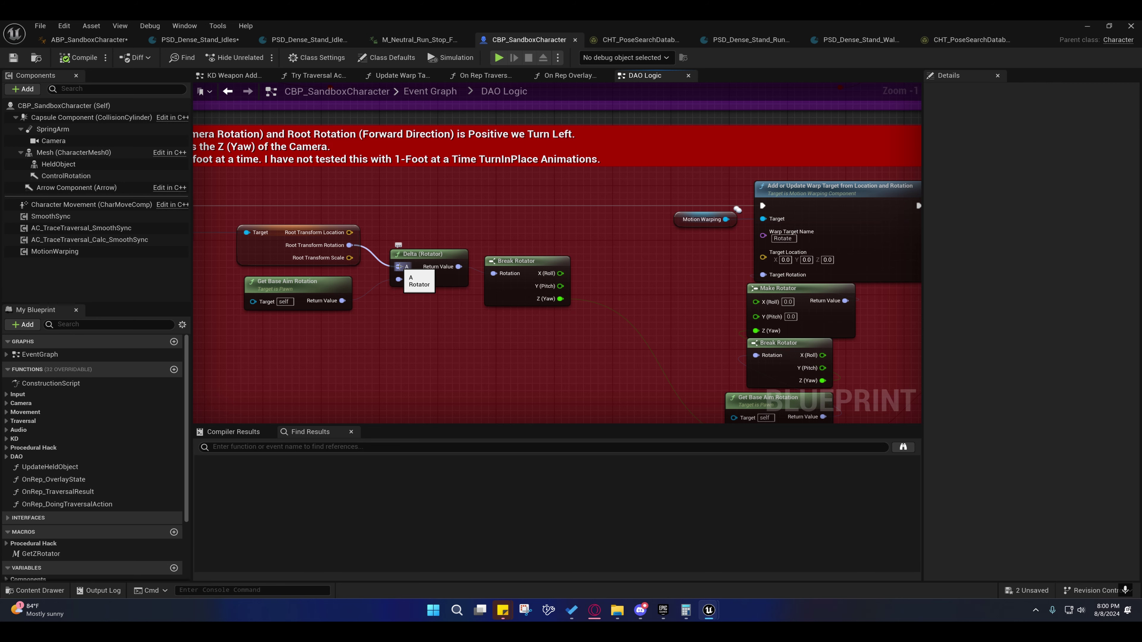
pyautogui.moveTo(440, 351); pyautogui.dragTo(193, 295, button='right')
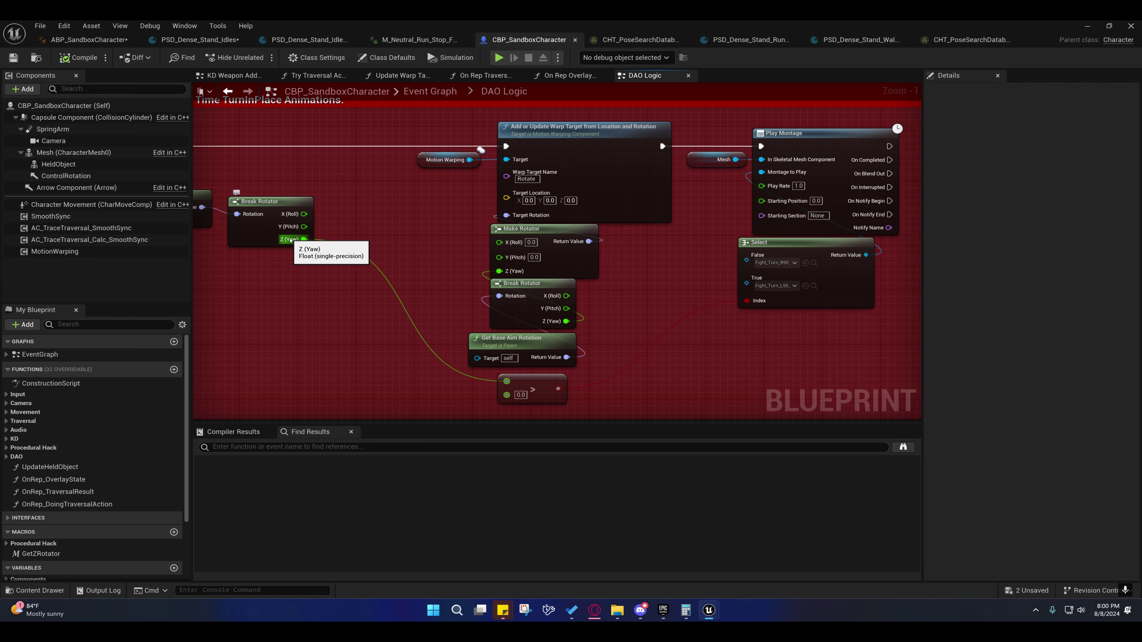
pyautogui.moveTo(466, 301); pyautogui.dragTo(379, 270, button='right')
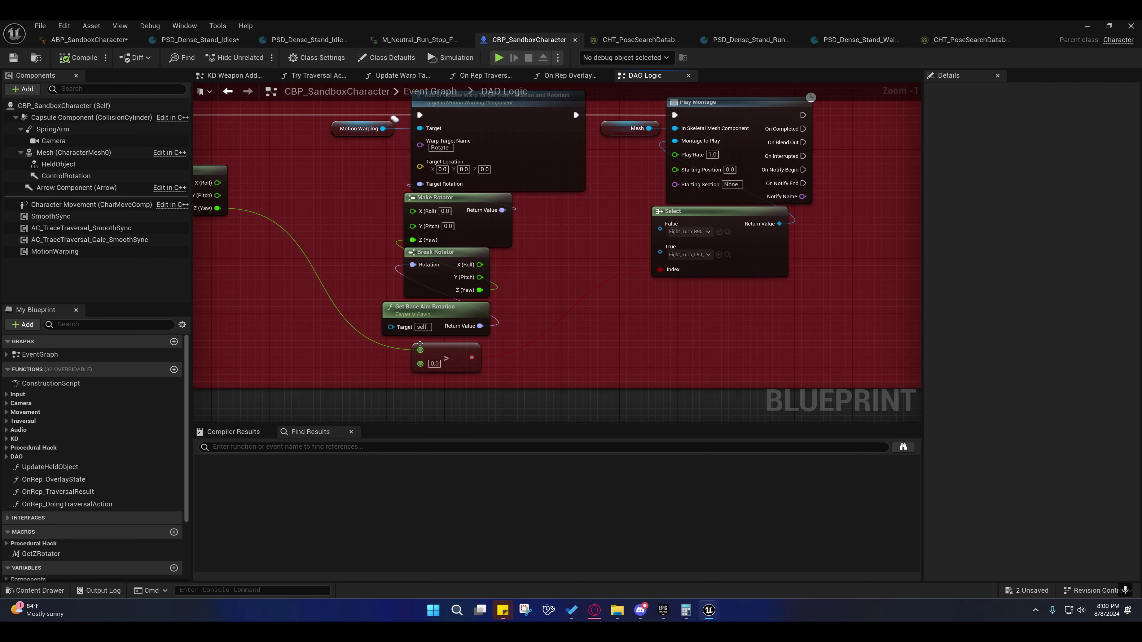
pyautogui.moveTo(640, 266); pyautogui.dragTo(510, 278, button='right')
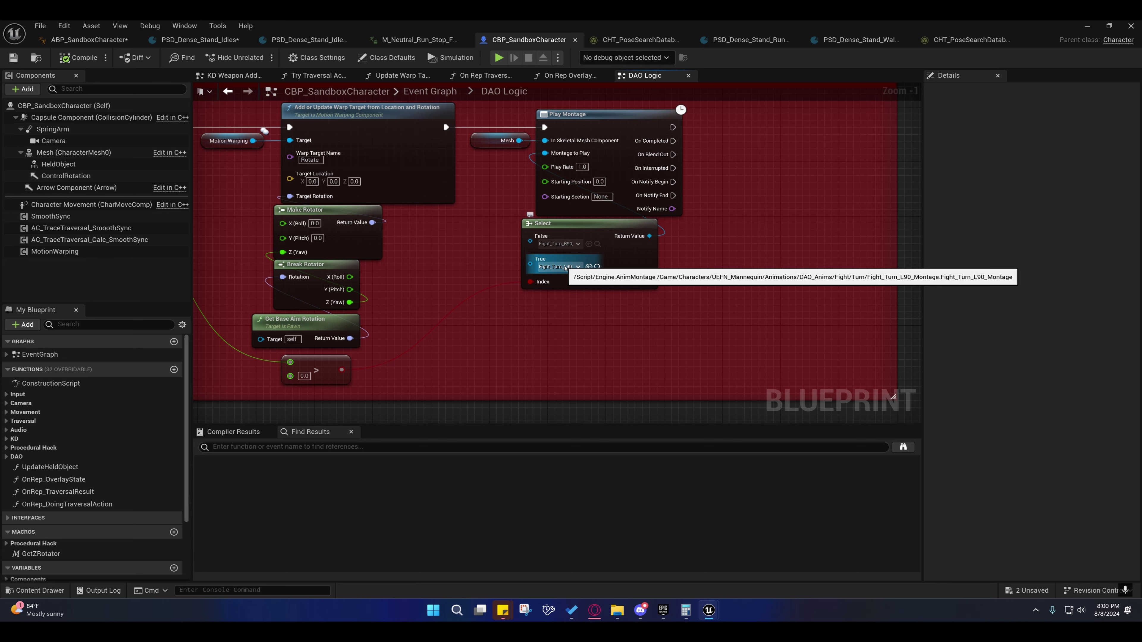
pyautogui.moveTo(416, 261); pyautogui.dragTo(609, 332, button='right')
# Step: Examine the Add or Update Warp Target node with the Rotate target name and the rotator nodes feeding its Target Rotation
pyautogui.click(548, 180)
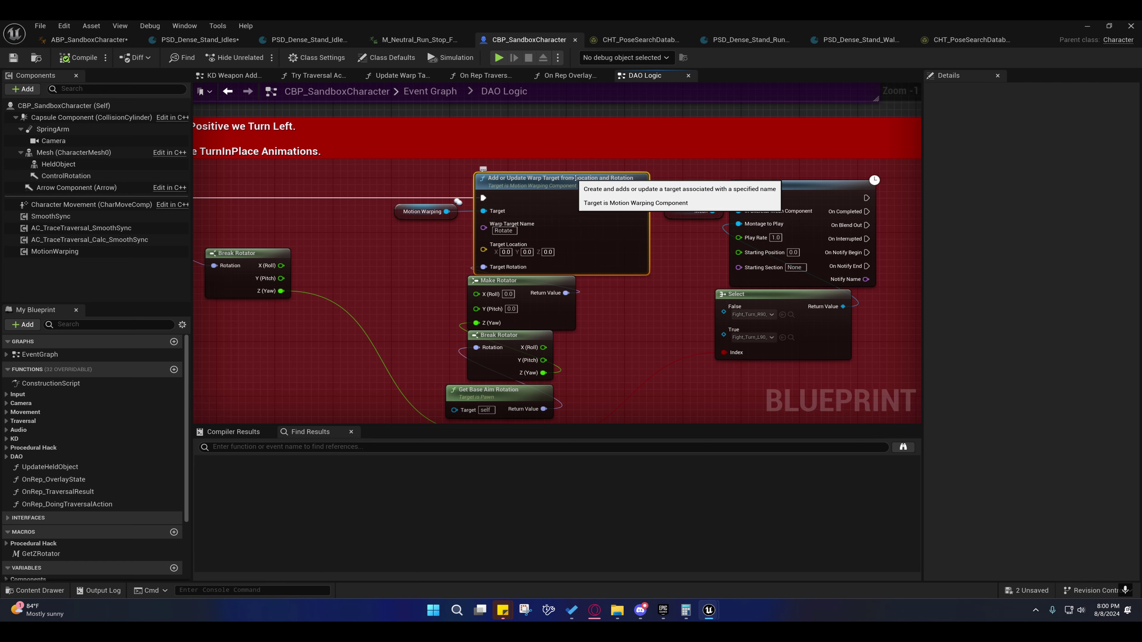
pyautogui.moveTo(593, 249); pyautogui.dragTo(579, 214, button='right')
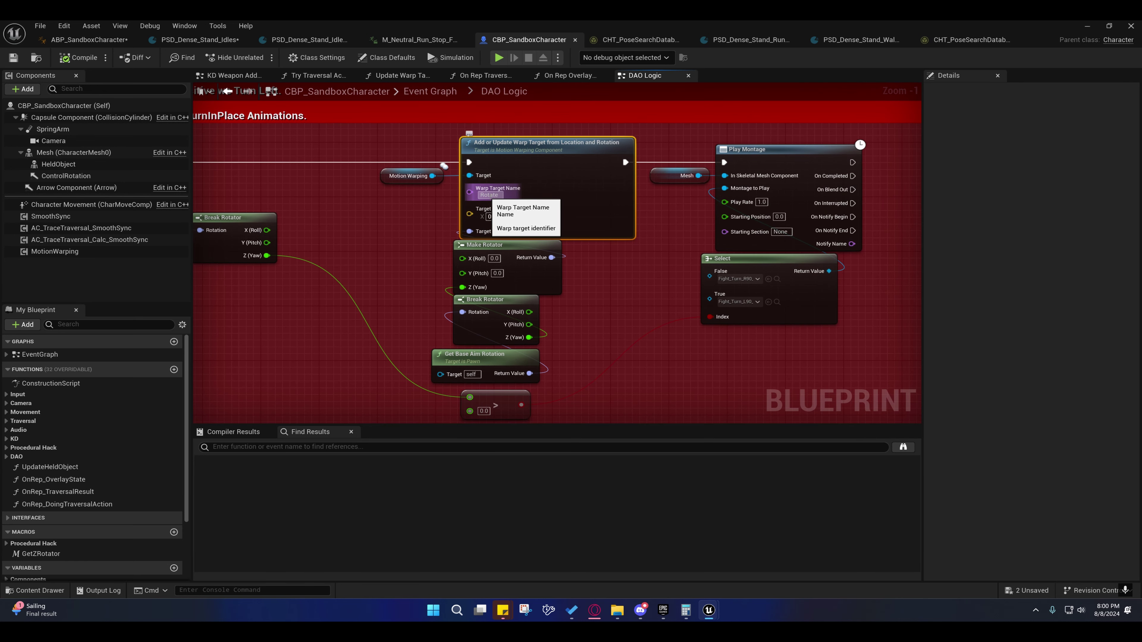
pyautogui.moveTo(539, 355); pyautogui.dragTo(543, 285, button='right')
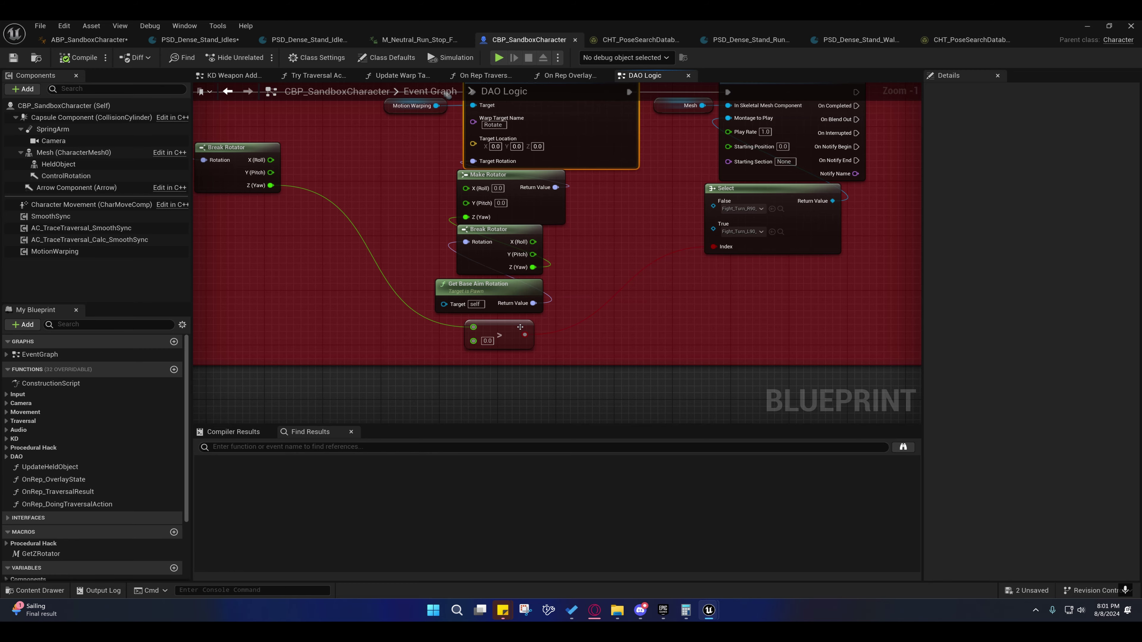
# Step: Open Fight_Turn_L90_Montage from the Select node's True option and examine the Skew Warp modifier settings of its MotionWarping notify
pyautogui.moveTo(597, 286); pyautogui.dragTo(456, 346, button='right')
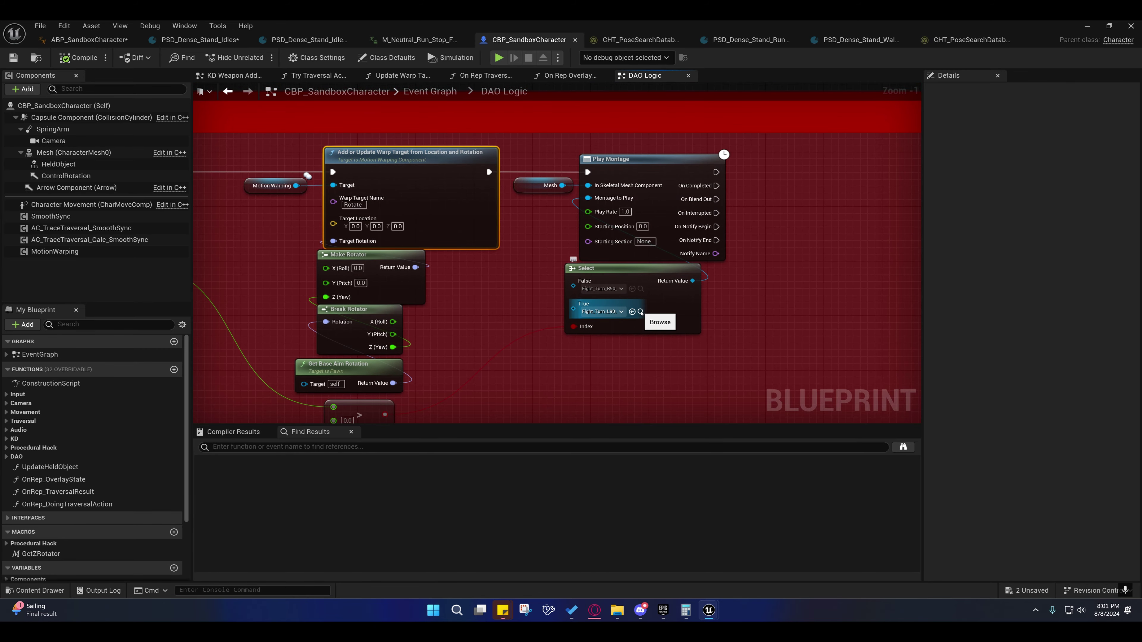
pyautogui.click(641, 312)
pyautogui.doubleClick(584, 354)
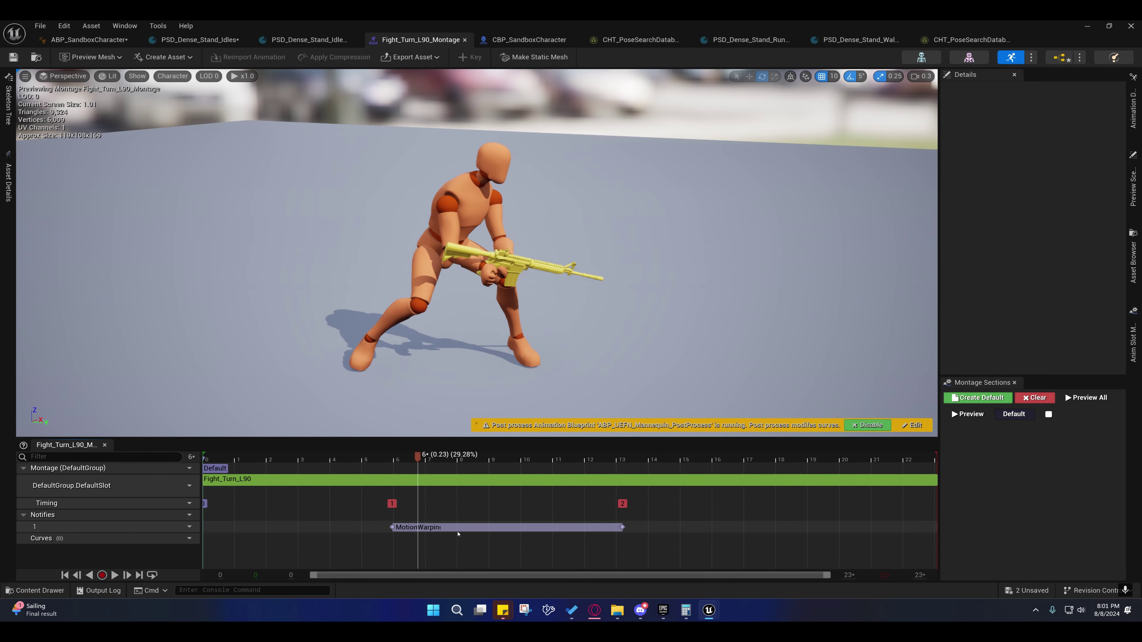
pyautogui.click(421, 527)
pyautogui.click(946, 133)
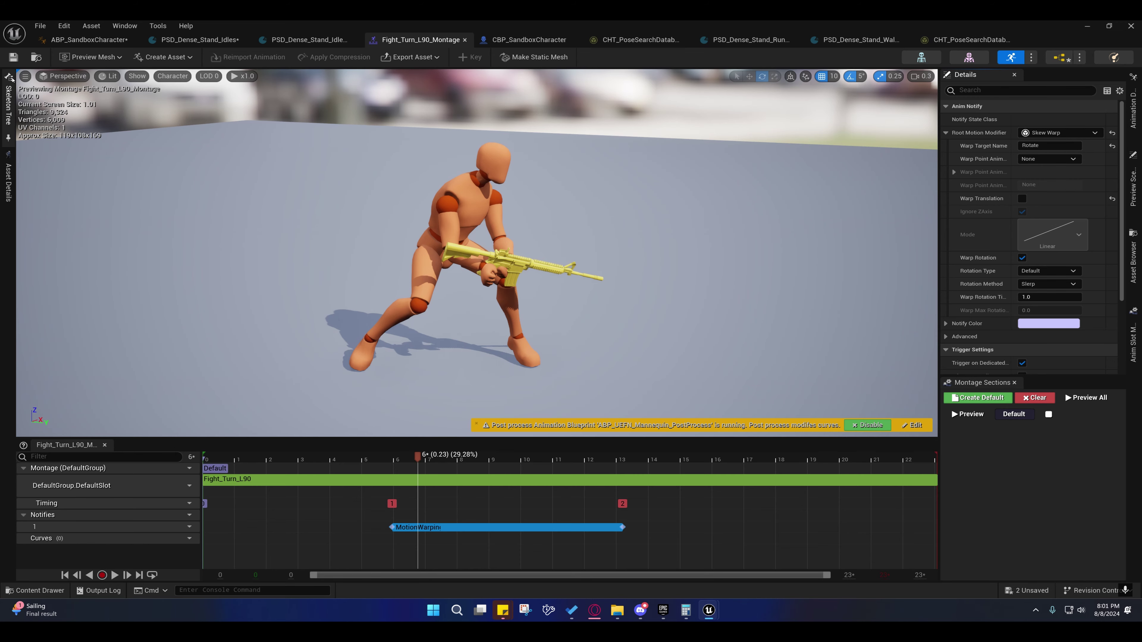
# Step: Select the root bone in the montage's skeleton and scrub through the MotionWarping window to examine the root's rotation
pyautogui.click(9, 103)
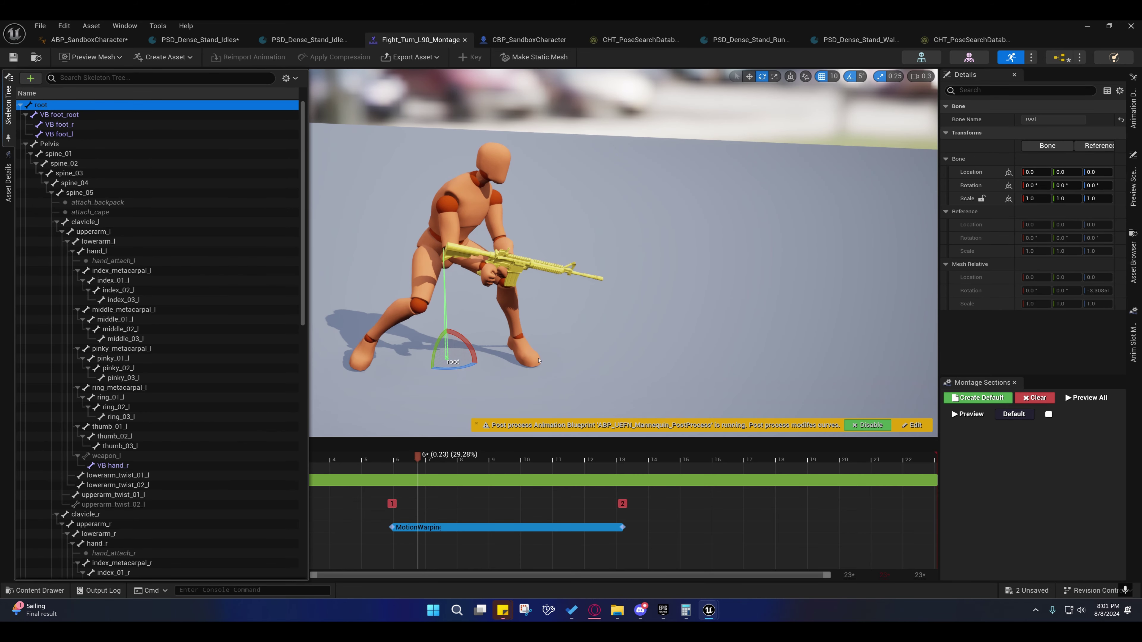
pyautogui.moveTo(417, 455); pyautogui.dragTo(587, 457)
pyautogui.press('w')
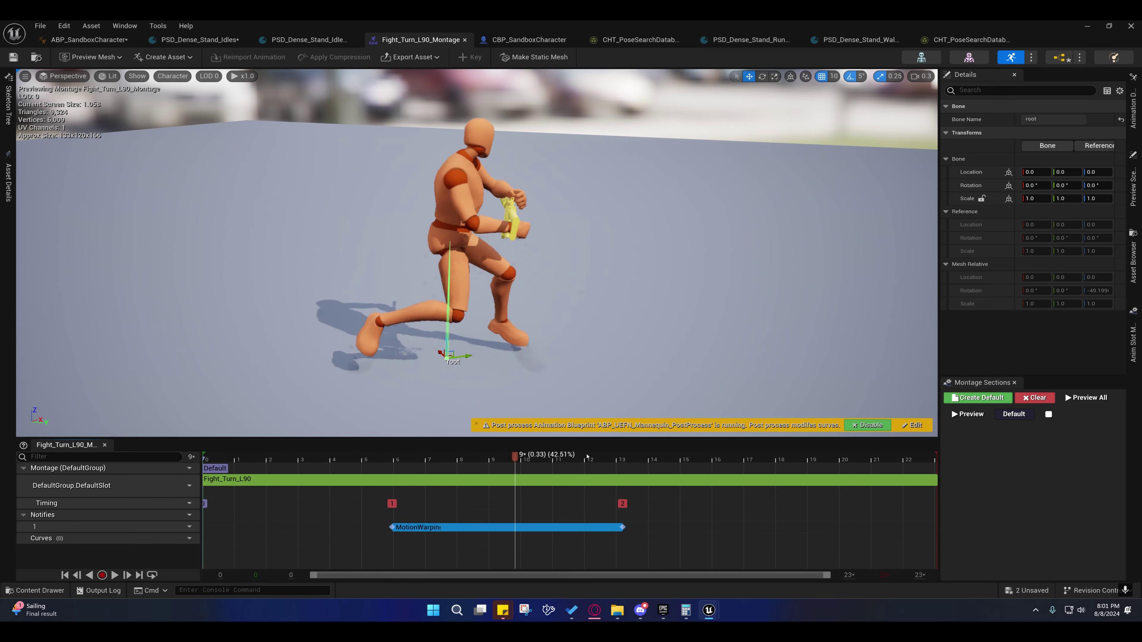
pyautogui.moveTo(720, 466); pyautogui.dragTo(372, 468)
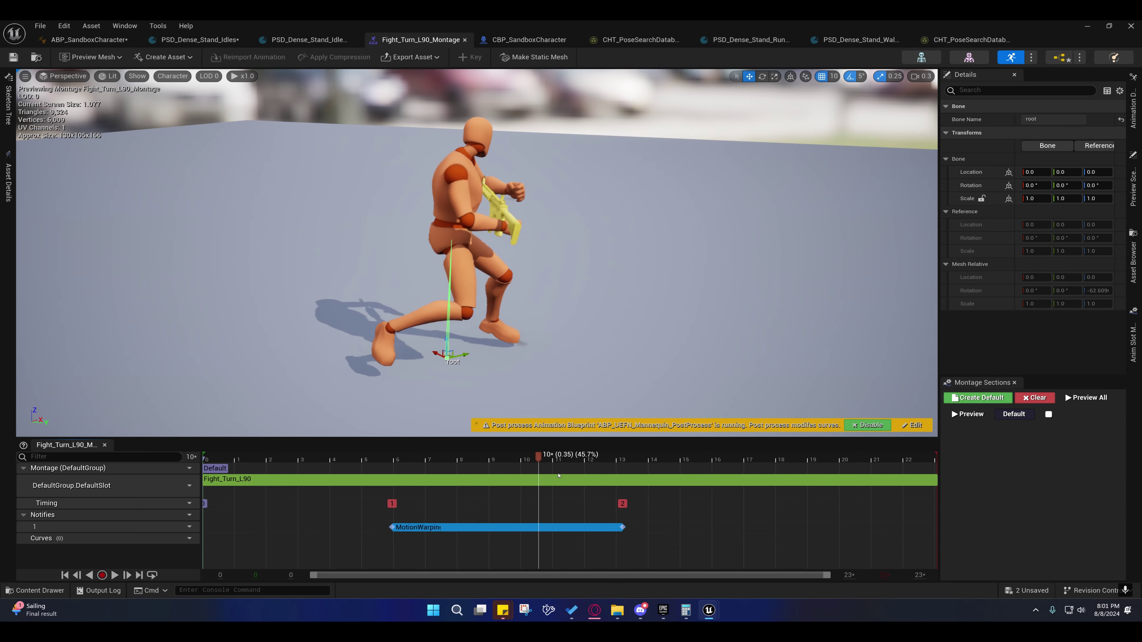
pyautogui.moveTo(559, 475); pyautogui.dragTo(655, 480)
pyautogui.moveTo(683, 479); pyautogui.dragTo(642, 463)
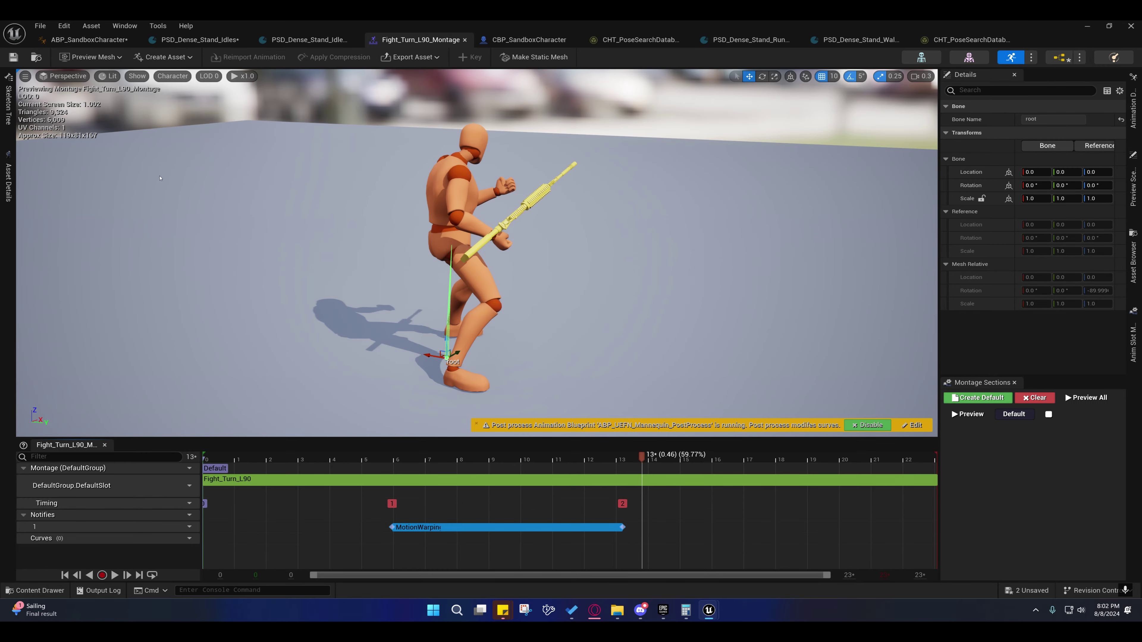
# Step: Return to CBP_SandboxCharacter's DAO Logic and review the whole red-commented turn-in-place section
pyautogui.click(89, 40)
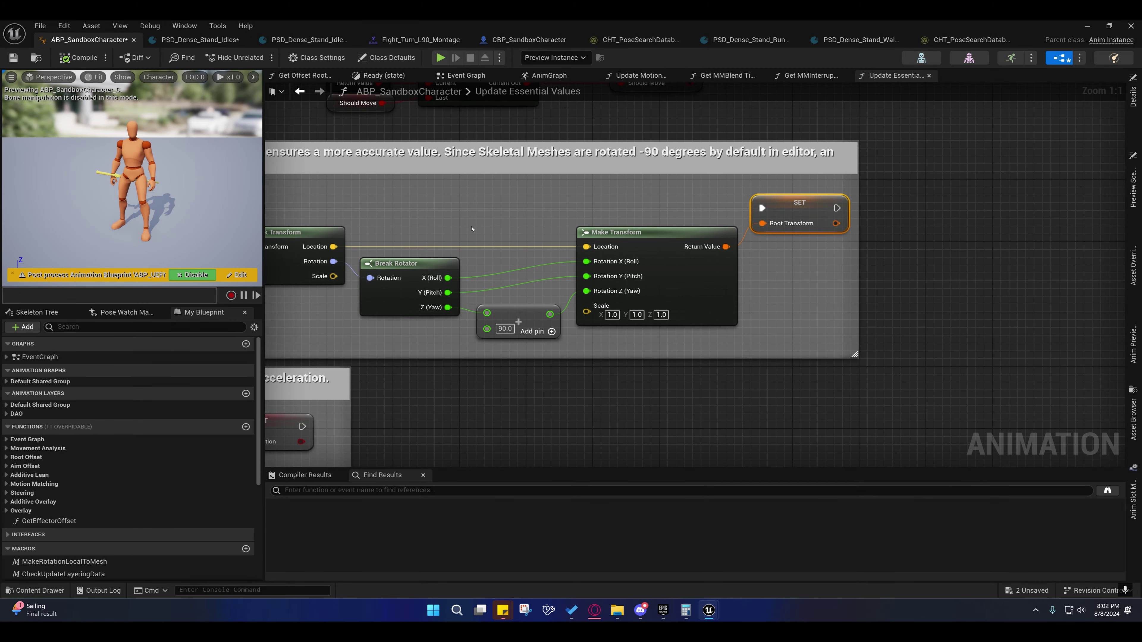
pyautogui.scroll(-3, 472, 229)
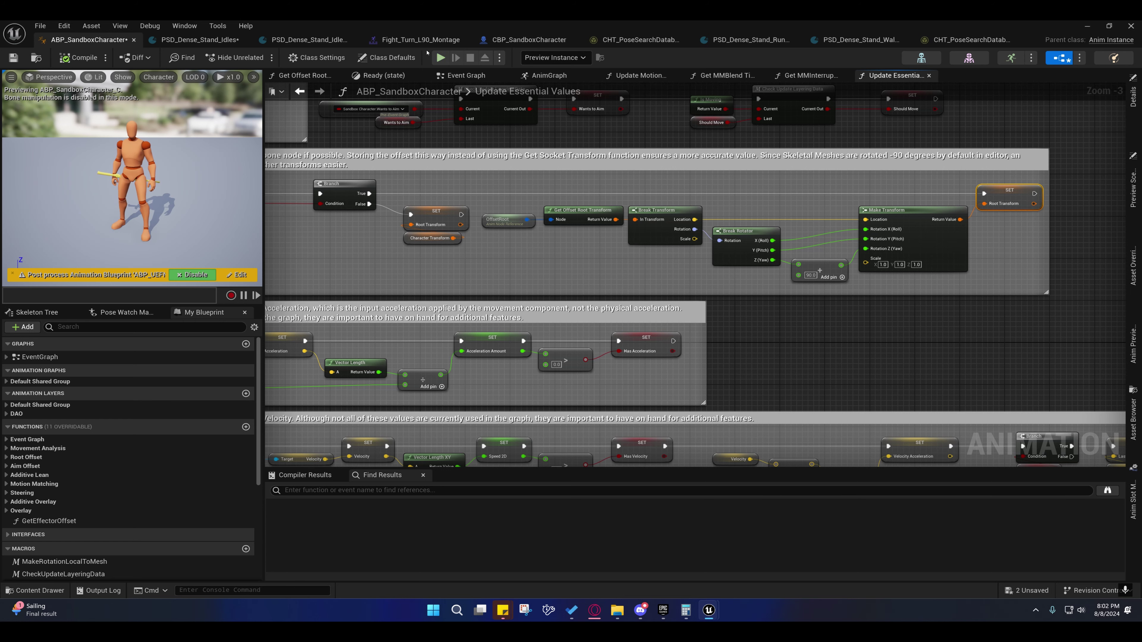
pyautogui.click(200, 40)
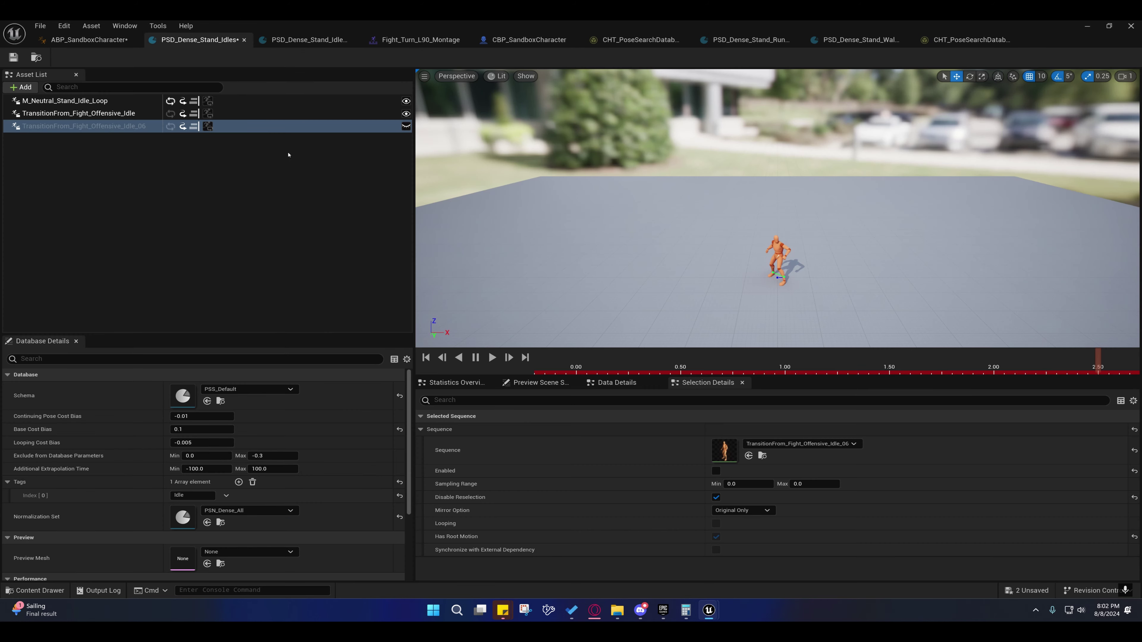
pyautogui.click(522, 41)
pyautogui.moveTo(466, 301); pyautogui.dragTo(612, 265, button='right')
pyautogui.scroll(-1, 617, 265)
pyautogui.scroll(-3, 617, 265)
pyautogui.moveTo(351, 251); pyautogui.dragTo(445, 270, button='right')
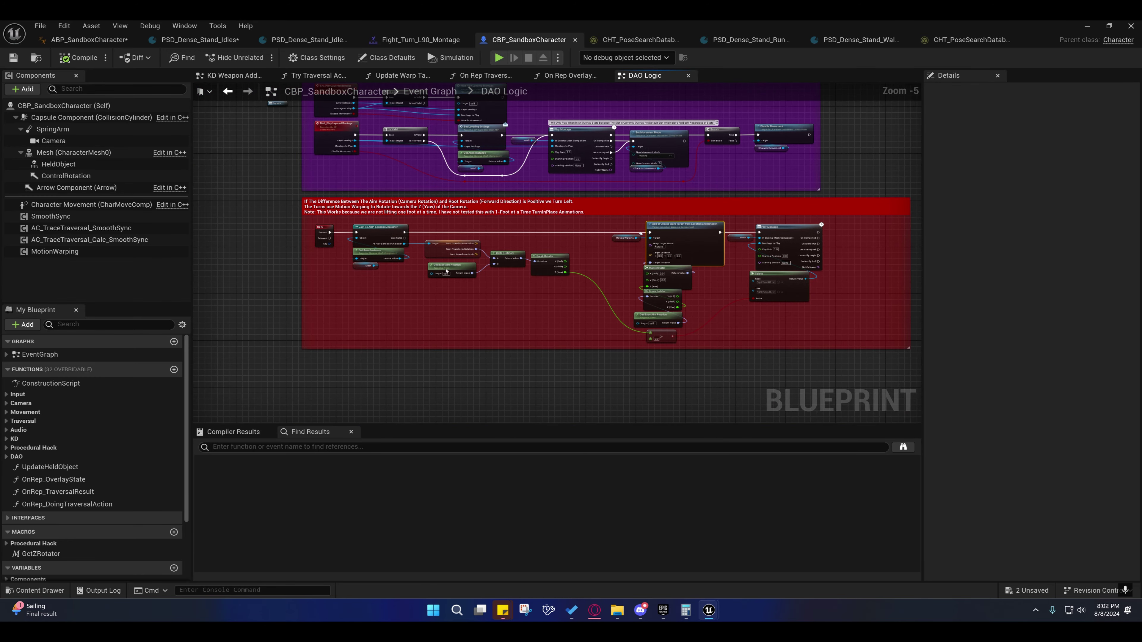
pyautogui.moveTo(275, 198); pyautogui.dragTo(654, 374)
pyautogui.moveTo(655, 373); pyautogui.dragTo(813, 336, button='right')
# Step: Survey ABP_SandboxCharacter's Update Essential Values function and the update chain that calls it in the Event Graph
pyautogui.click(90, 40)
pyautogui.moveTo(351, 195); pyautogui.dragTo(652, 301, button='right')
pyautogui.scroll(-6, 545, 218)
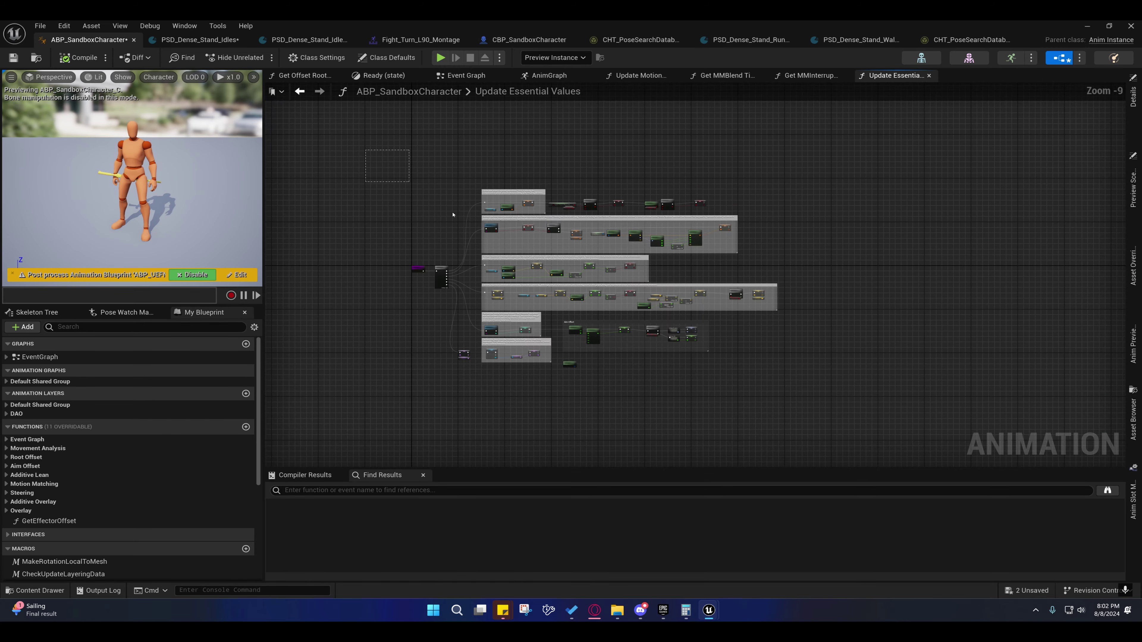
pyautogui.moveTo(453, 214); pyautogui.dragTo(790, 378)
pyautogui.click(299, 91)
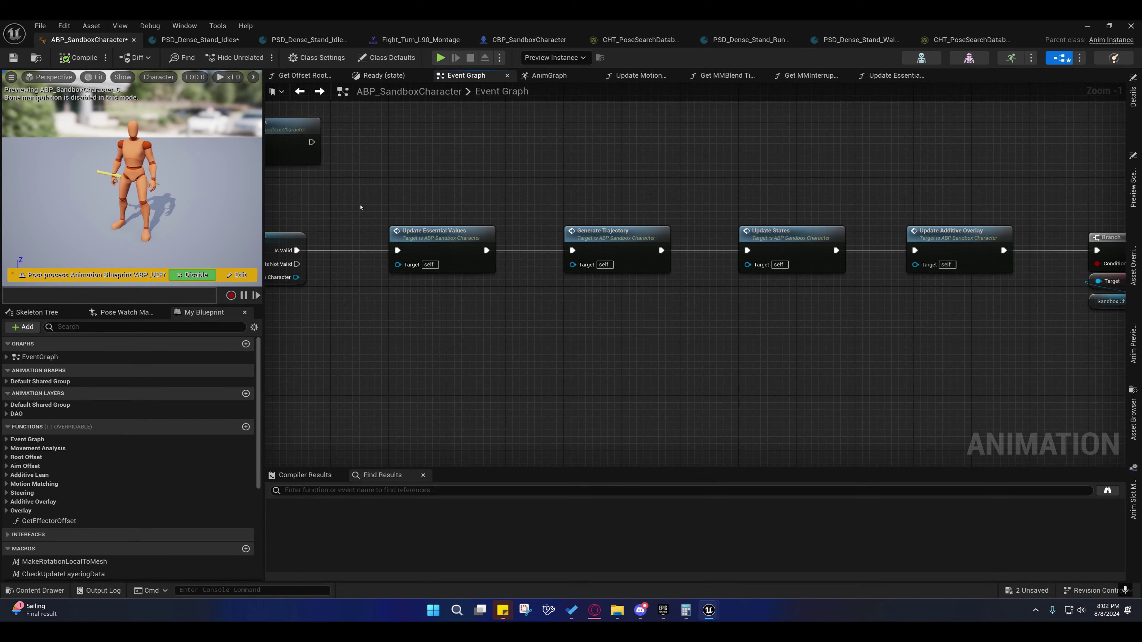
pyautogui.scroll(-5, 359, 214)
pyautogui.moveTo(532, 180); pyautogui.dragTo(883, 296)
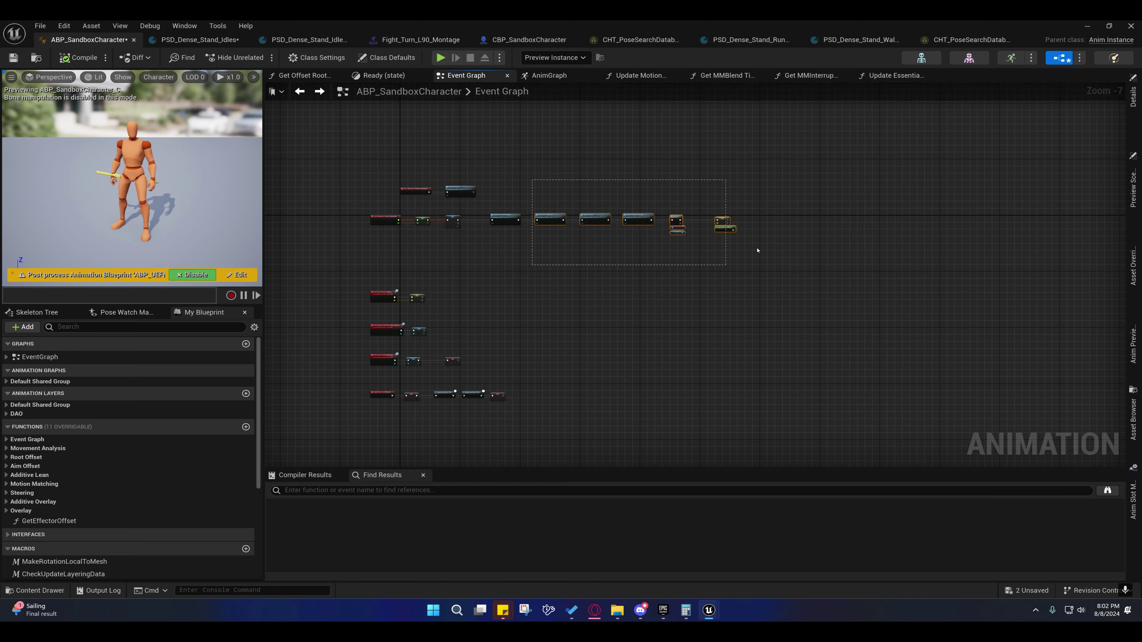
pyautogui.scroll(7, 645, 277)
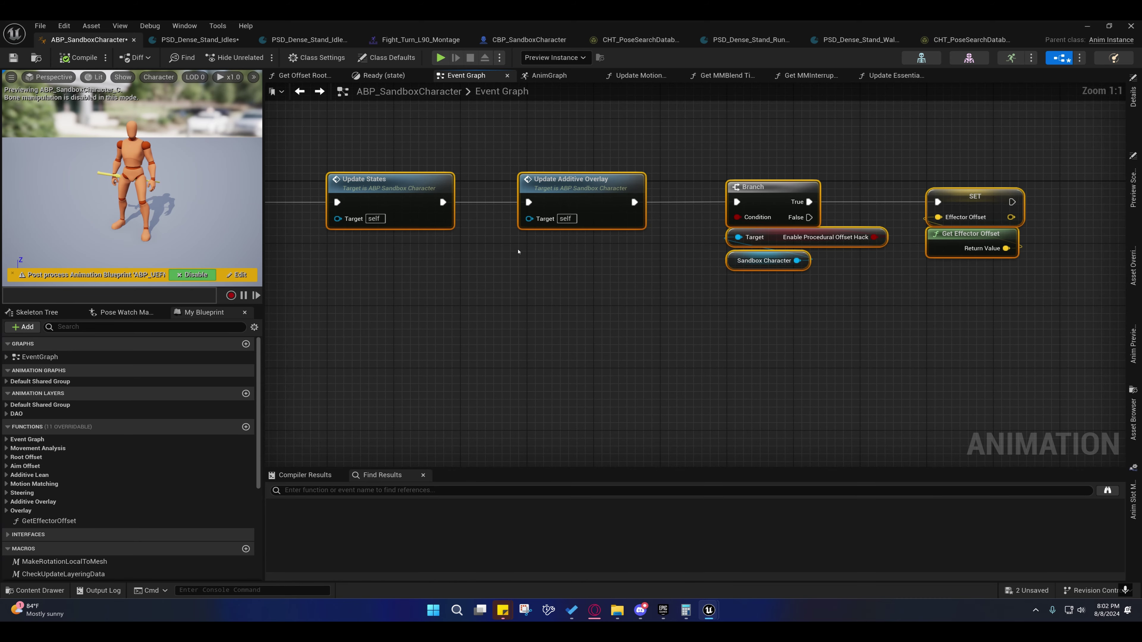
pyautogui.click(517, 253)
pyautogui.moveTo(513, 252); pyautogui.dragTo(618, 327, button='right')
pyautogui.moveTo(661, 182); pyautogui.dragTo(593, 150)
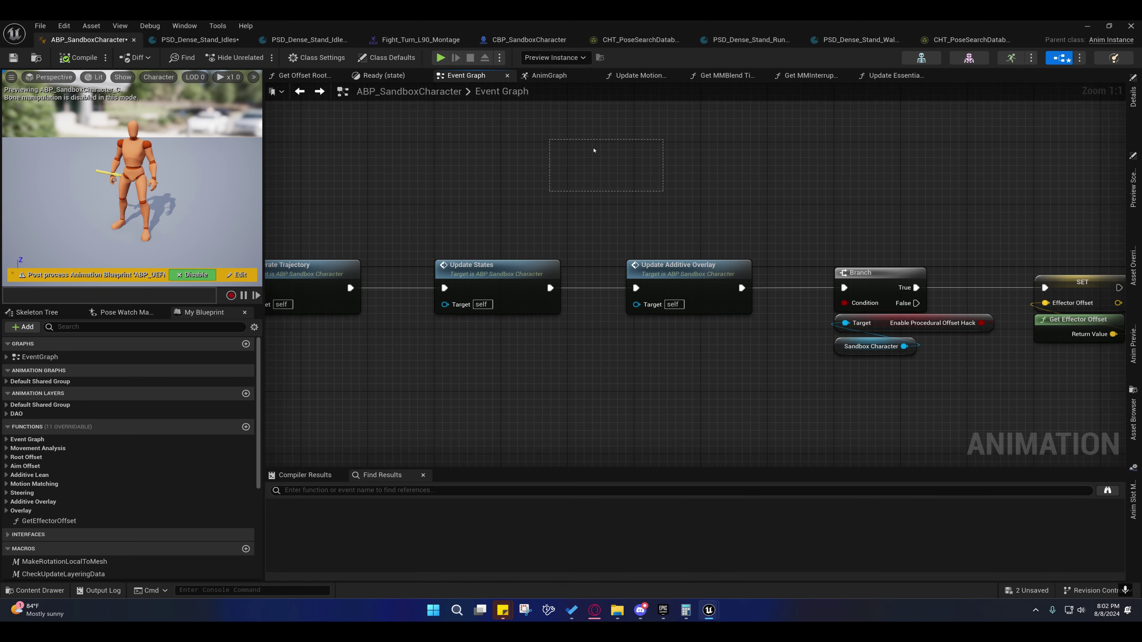
pyautogui.moveTo(721, 177); pyautogui.dragTo(635, 218)
pyautogui.moveTo(619, 209); pyautogui.dragTo(781, 90, button='right')
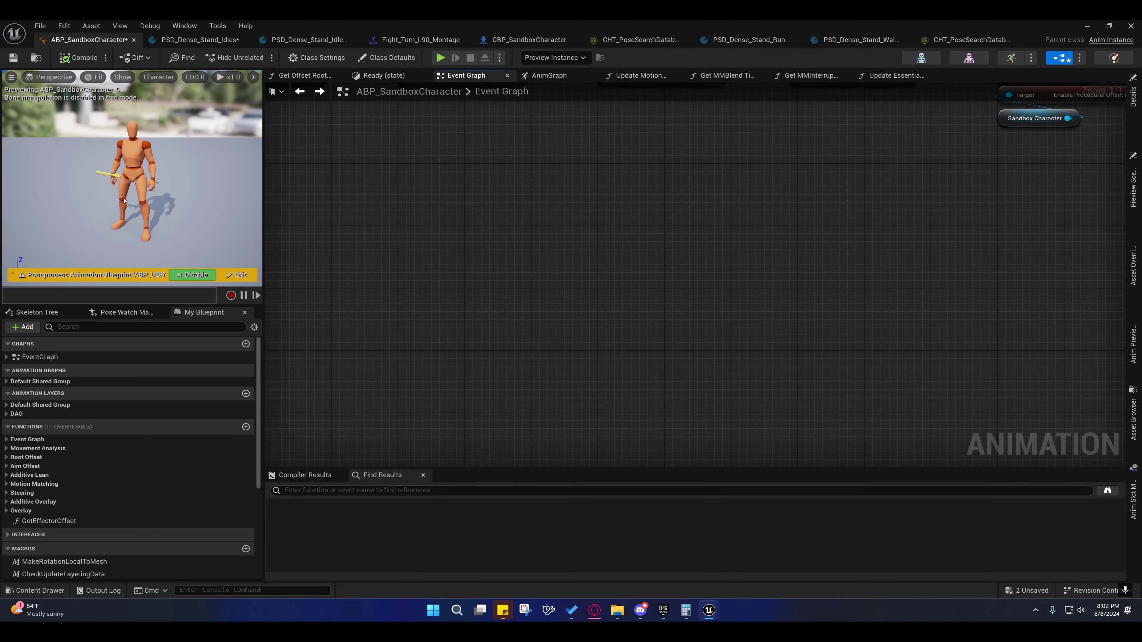
pyautogui.moveTo(450, 211); pyautogui.dragTo(784, 336, button='right')
pyautogui.scroll(-3, 655, 218)
pyautogui.scroll(-1, 654, 218)
pyautogui.moveTo(526, 255); pyautogui.dragTo(490, 246, button='right')
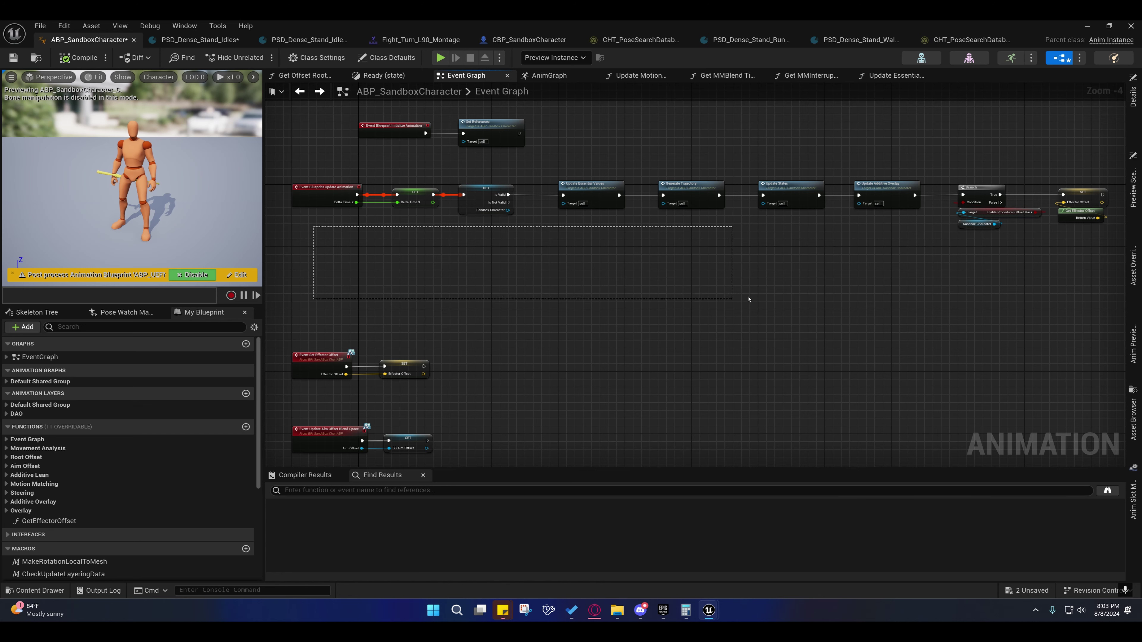
pyautogui.moveTo(749, 300); pyautogui.dragTo(715, 300)
pyautogui.moveTo(619, 313); pyautogui.dragTo(593, 295, button='right')
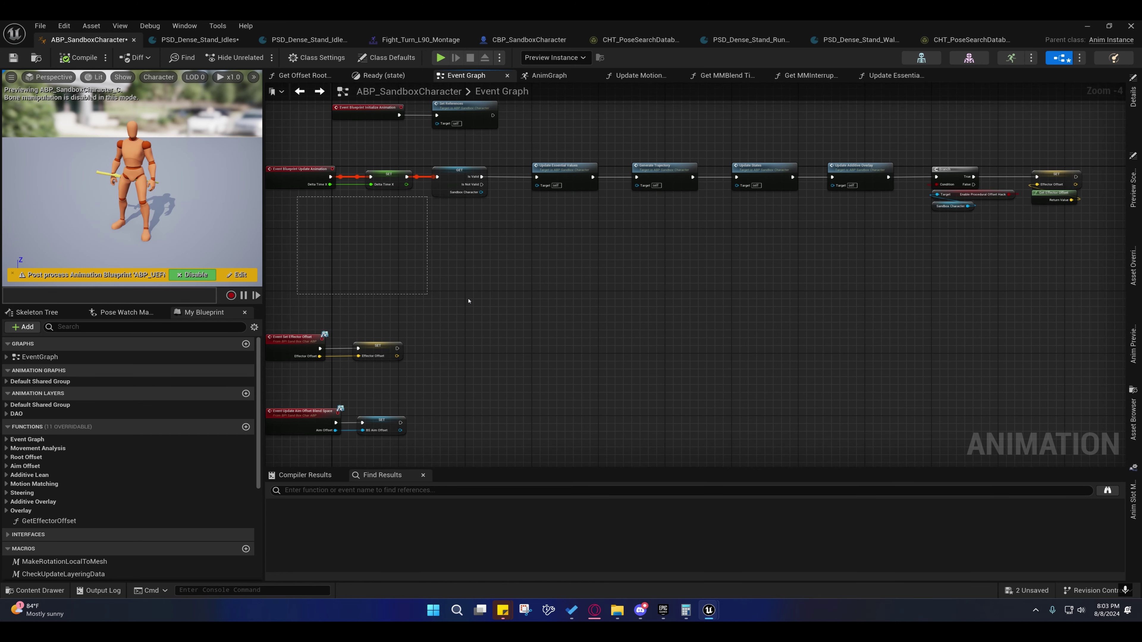
pyautogui.moveTo(541, 299); pyautogui.dragTo(517, 299)
pyautogui.moveTo(358, 288); pyautogui.dragTo(548, 214, button='right')
pyautogui.click(549, 215)
pyautogui.moveTo(635, 226); pyautogui.dragTo(566, 234, button='right')
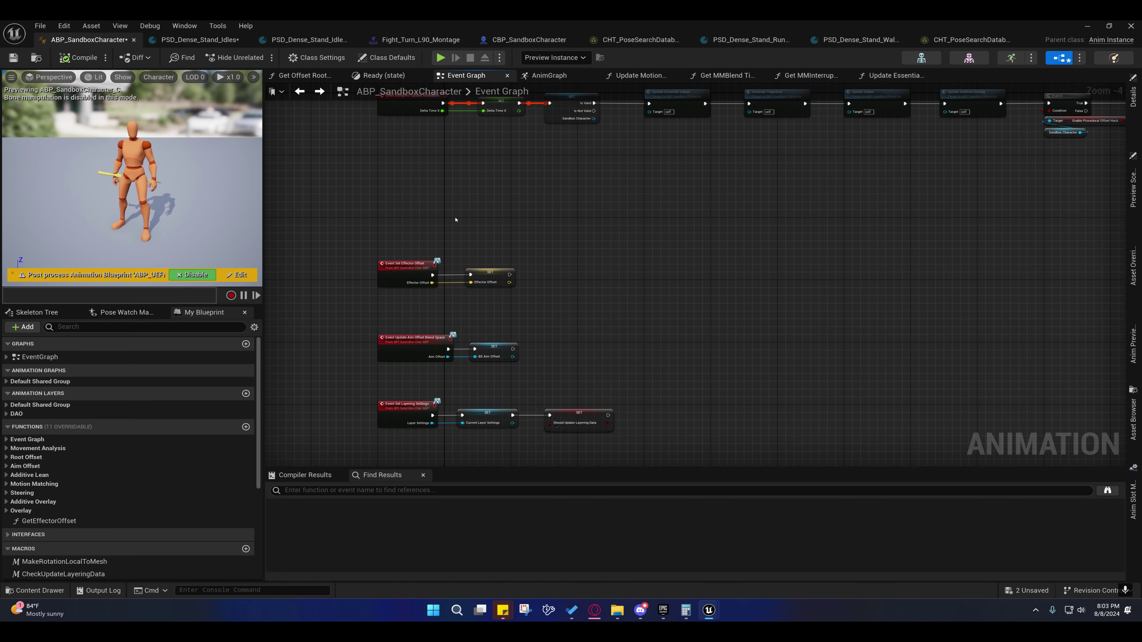
pyautogui.moveTo(455, 220); pyautogui.dragTo(453, 311, button='right')
pyautogui.moveTo(409, 192); pyautogui.dragTo(419, 145, button='right')
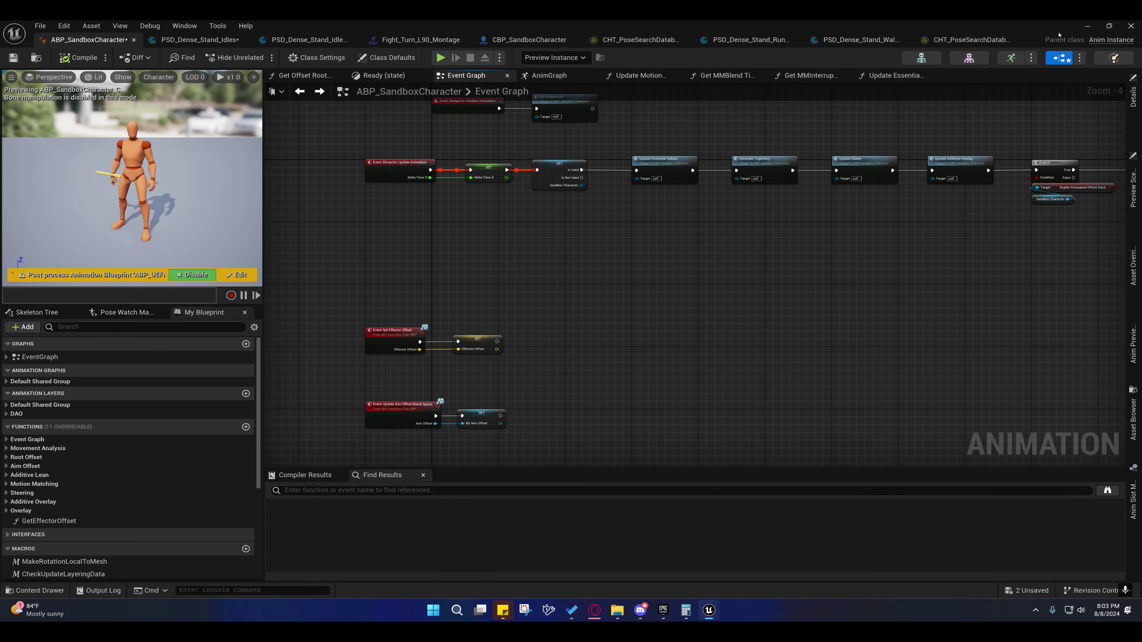
# Step: Play the DefaultLevel, switch the character to the fight stance to check its idle and turn transitions, and stop the session
pyautogui.click(1088, 26)
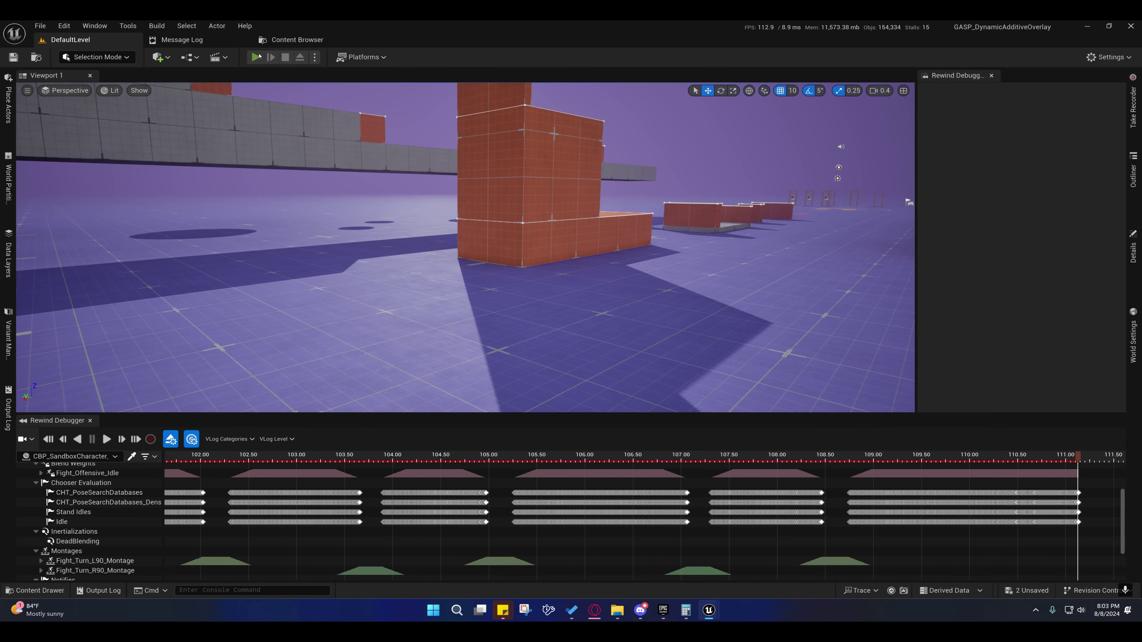
pyautogui.click(257, 57)
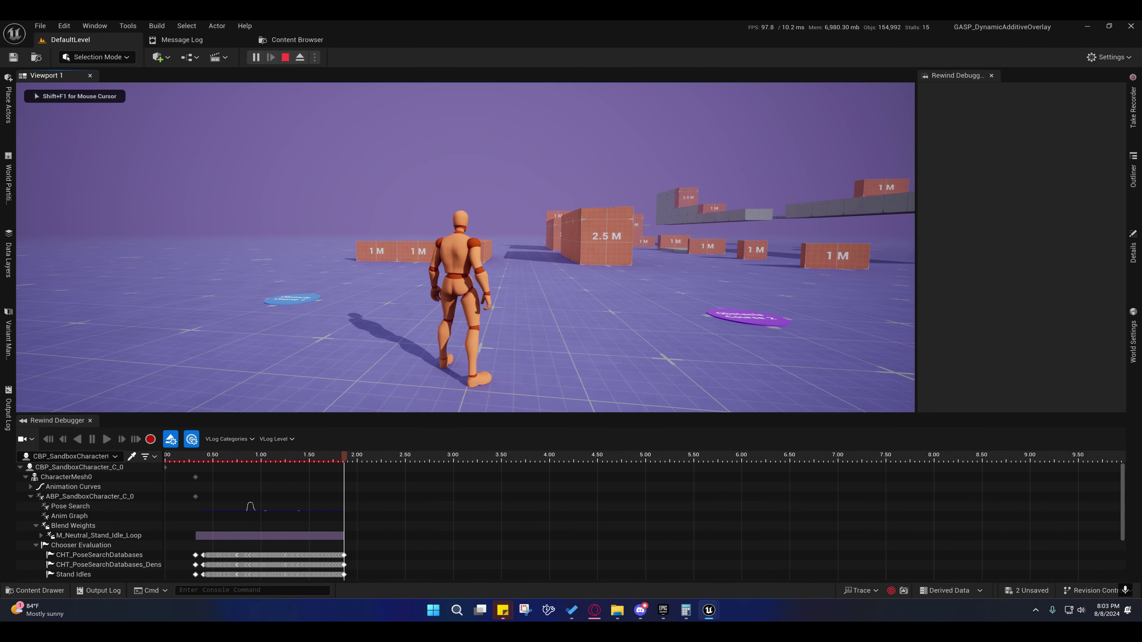
pyautogui.press('1')
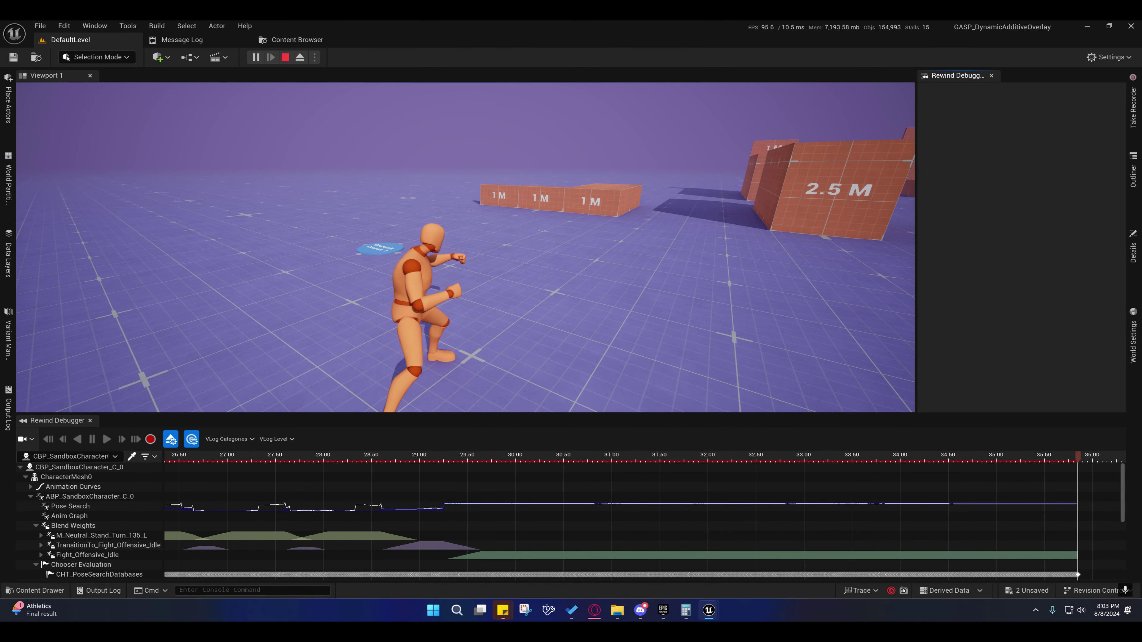
pyautogui.press('Escape')
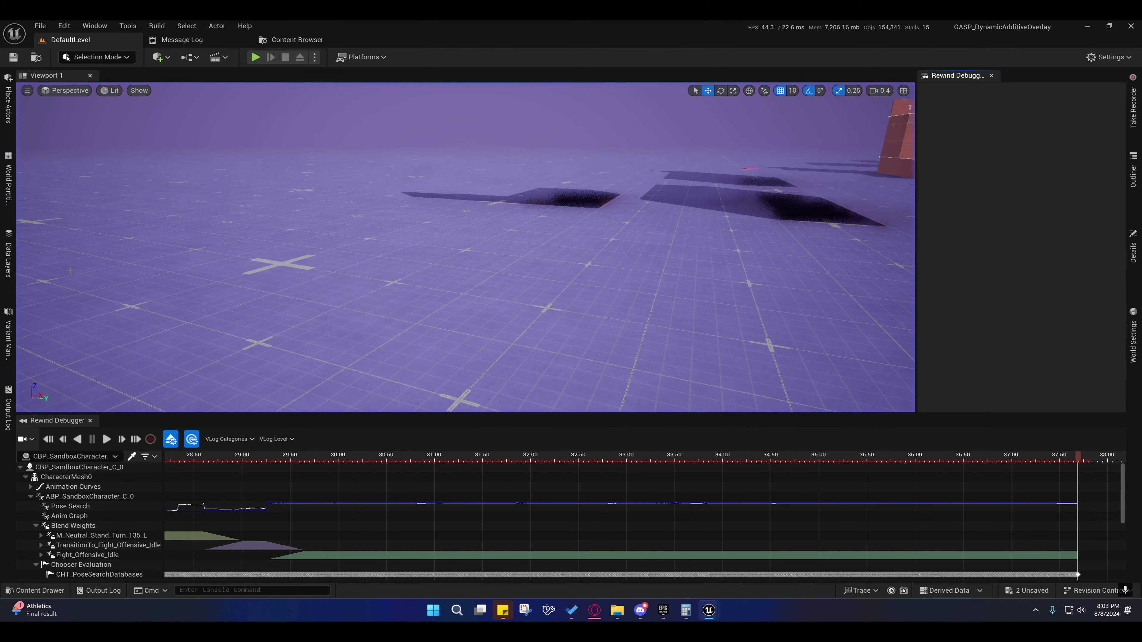
# Step: Return to ABP_SandboxCharacter and mark the Turn In Place challenges and Alternative Montage Method tasks complete in Microsoft To Do's Custom_Idle_Keynotes list
pyautogui.moveTo(709, 610)
pyautogui.click(759, 587)
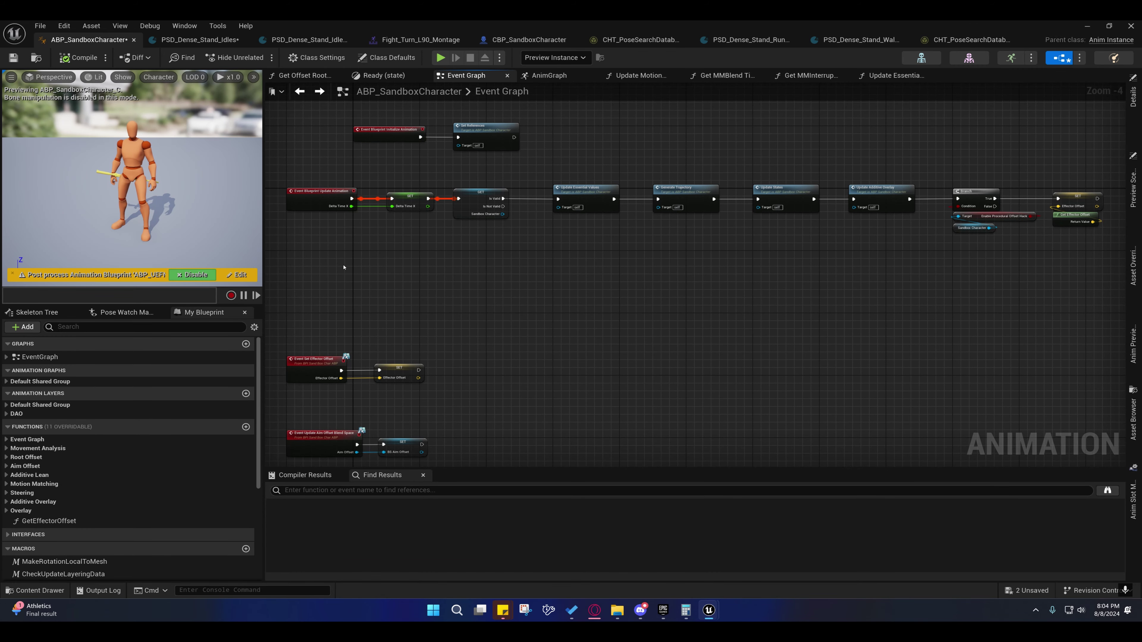
pyautogui.moveTo(437, 235)
pyautogui.mouseDown(button='right')
pyautogui.moveTo(454, 245)
pyautogui.moveTo(451, 276)
pyautogui.moveTo(439, 250)
pyautogui.mouseUp(button='right')
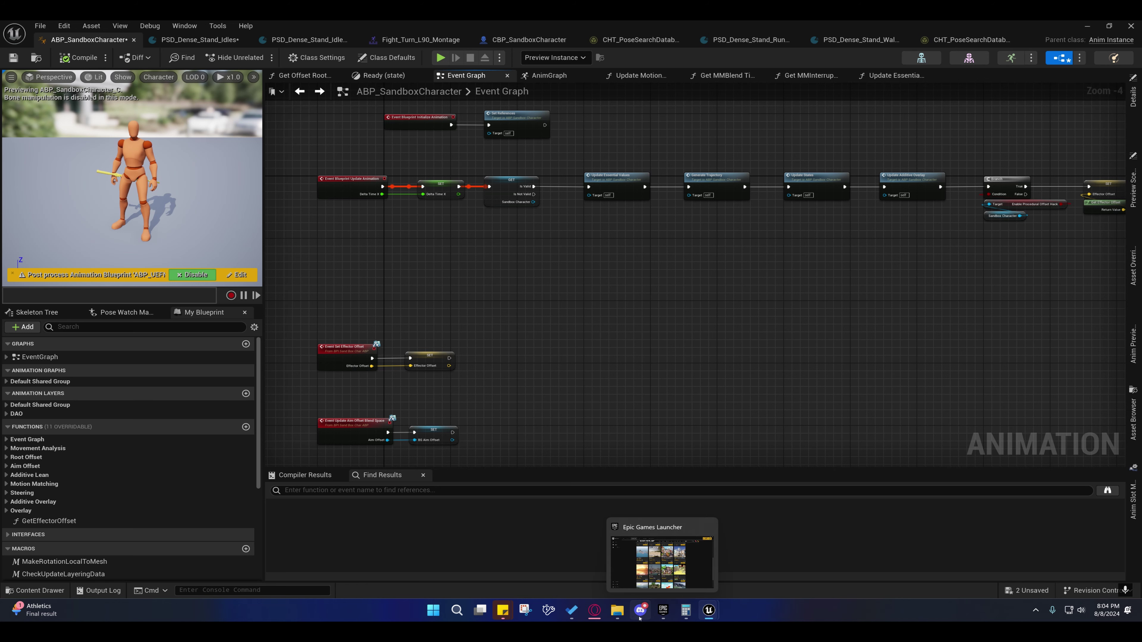
pyautogui.click(570, 612)
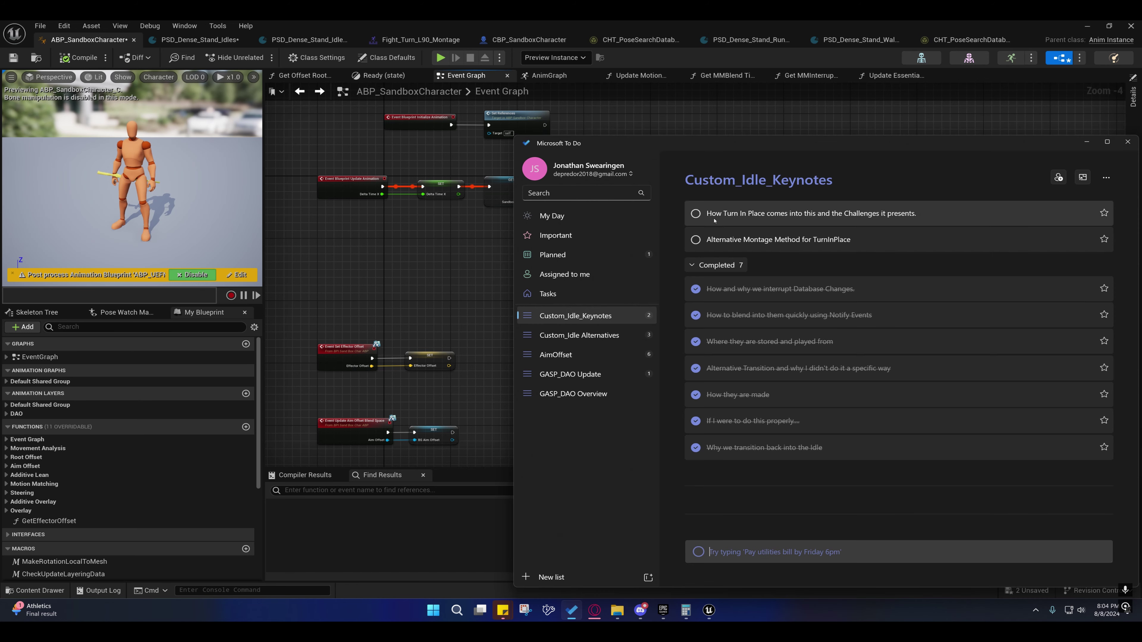
pyautogui.click(696, 213)
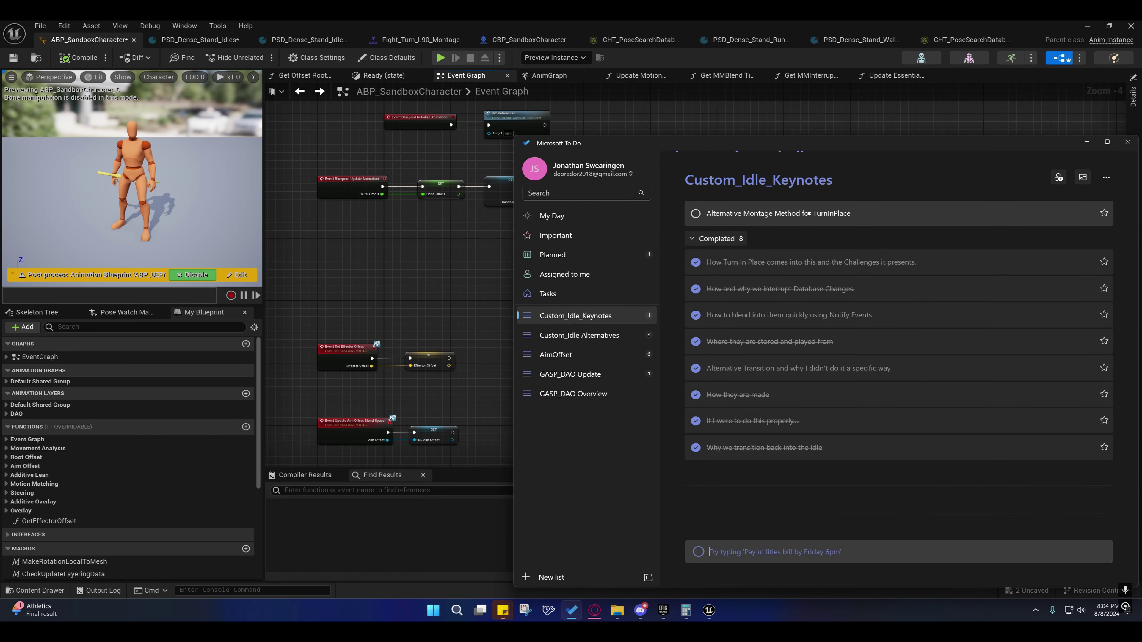
pyautogui.click(696, 214)
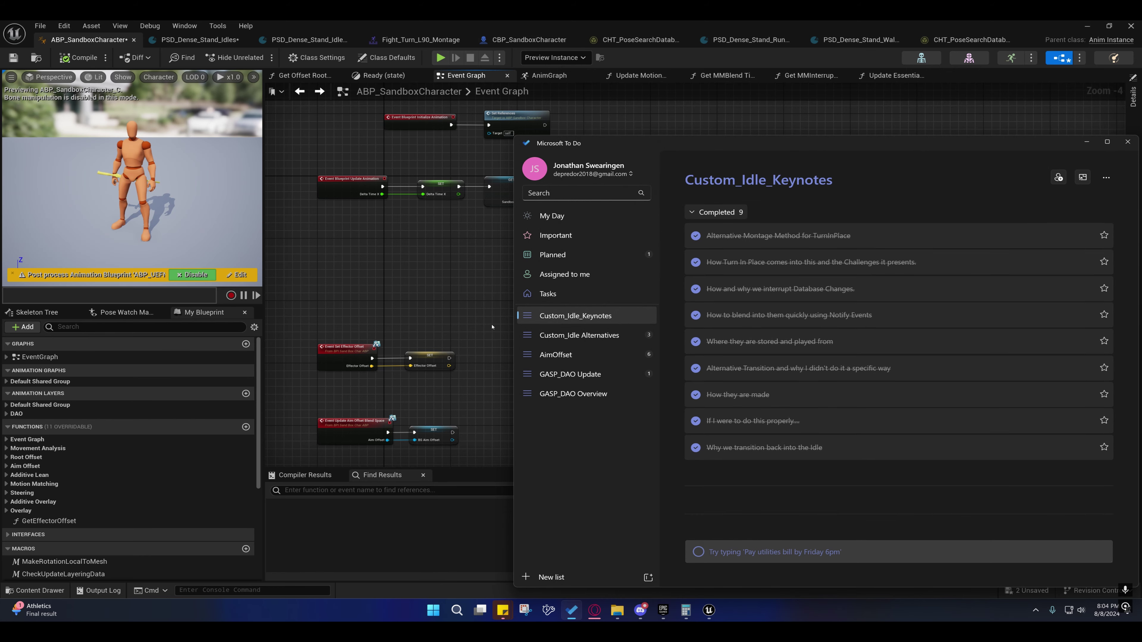
pyautogui.moveTo(476, 263); pyautogui.dragTo(493, 302, button='right')
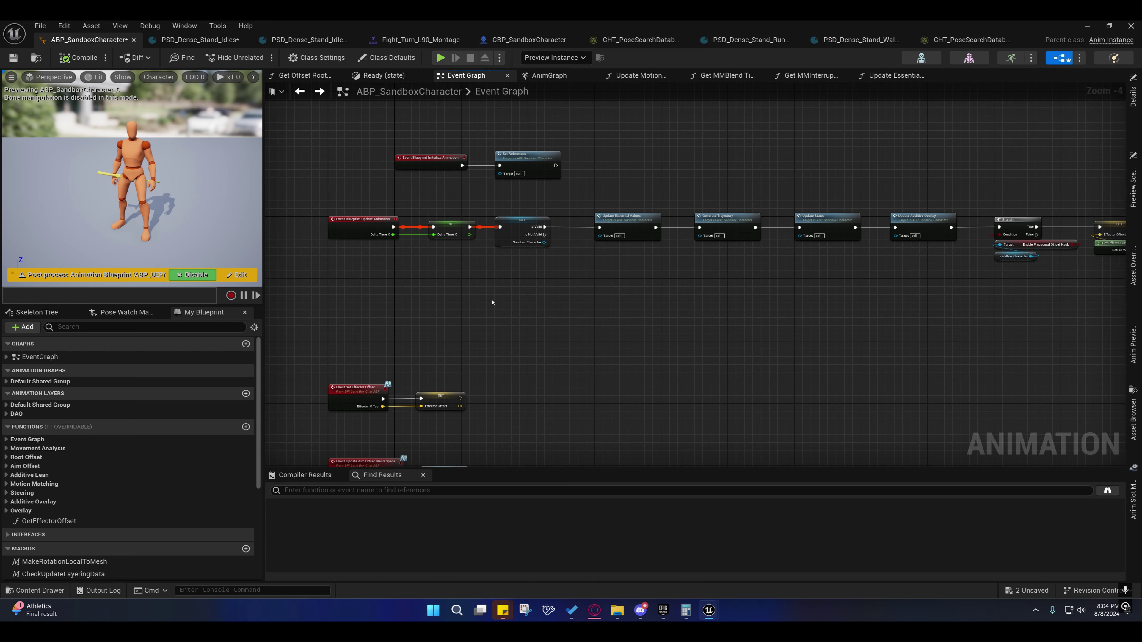